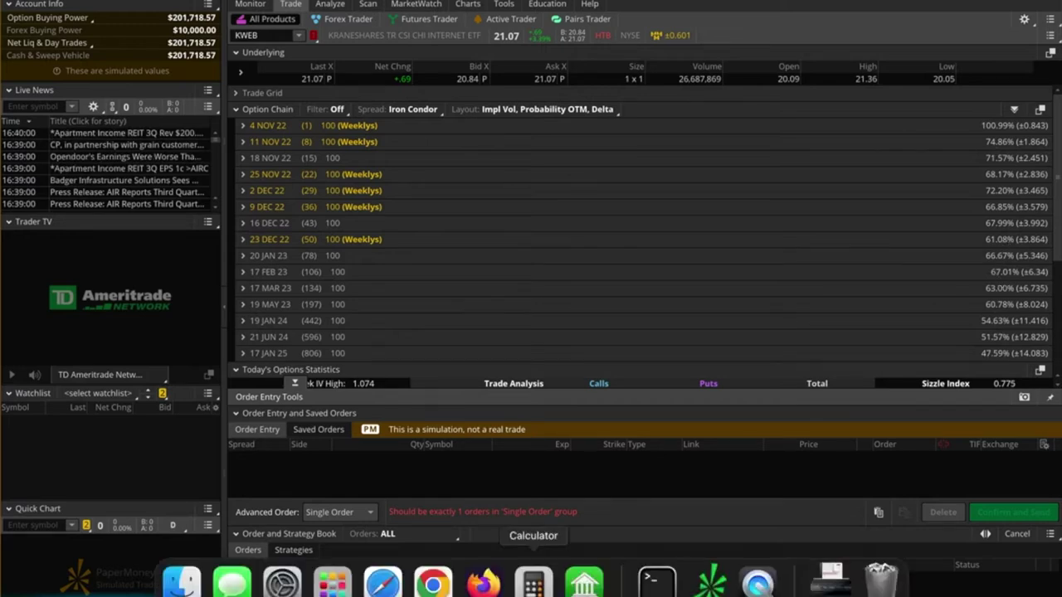
pyautogui.click(534, 585)
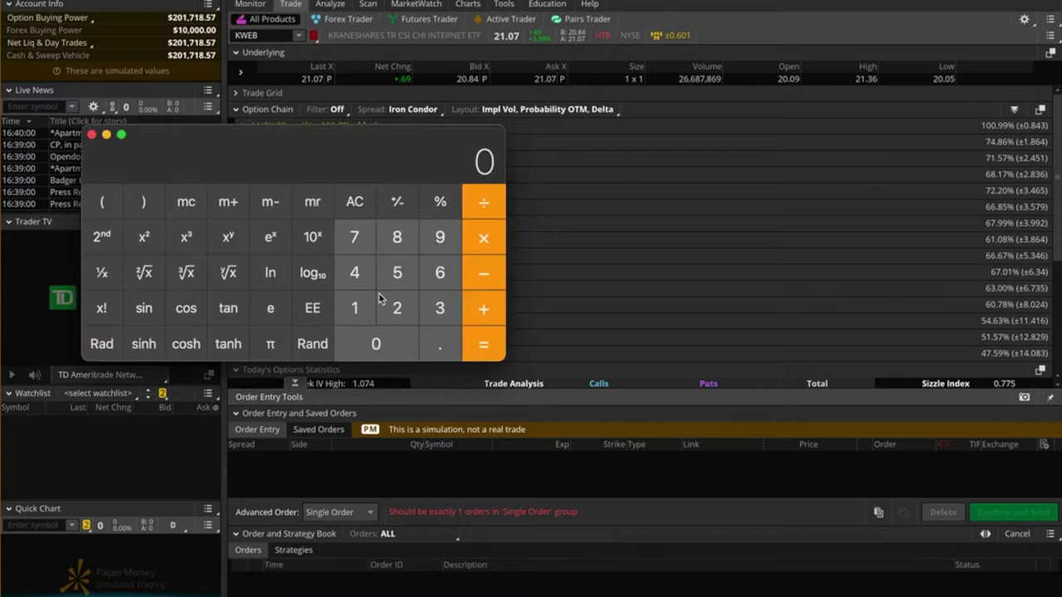
pyautogui.write('7')
pyautogui.press('-')
pyautogui.press('super+q')
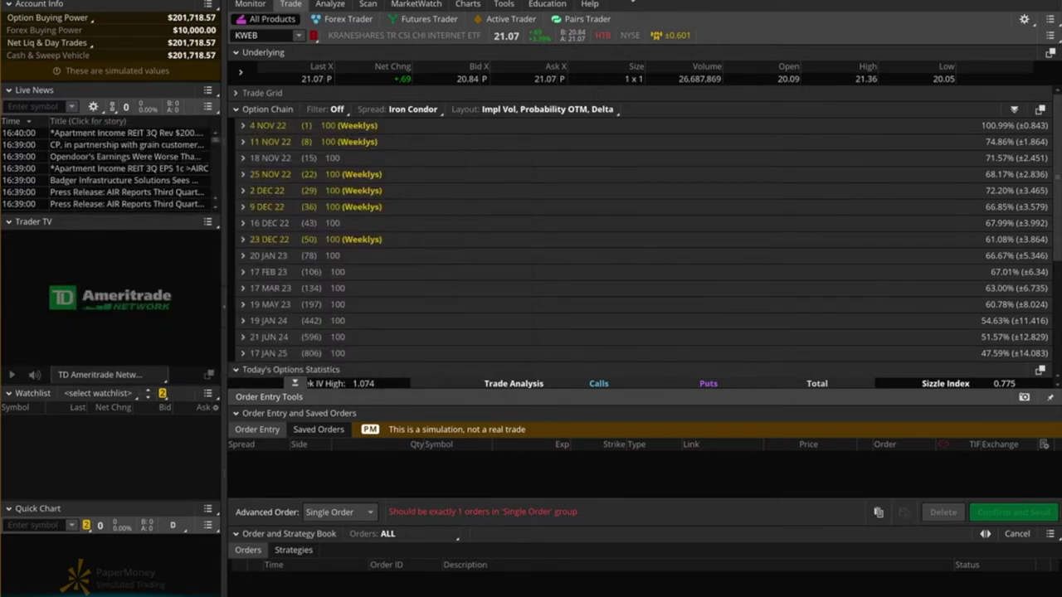
# - Load the option chain for the symbol TGT
pyautogui.click(267, 38)
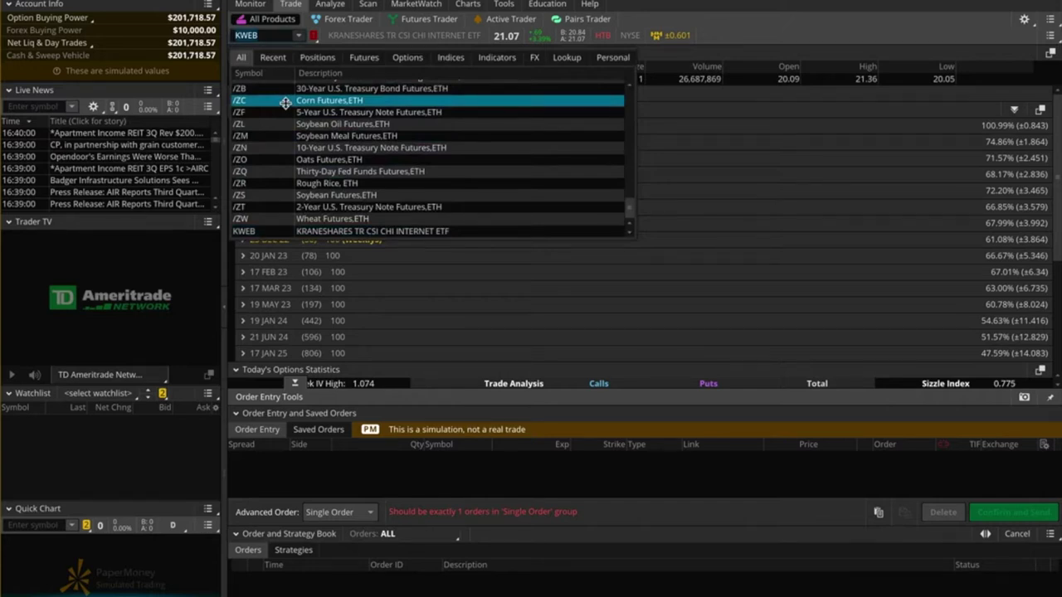
pyautogui.write('TGT')
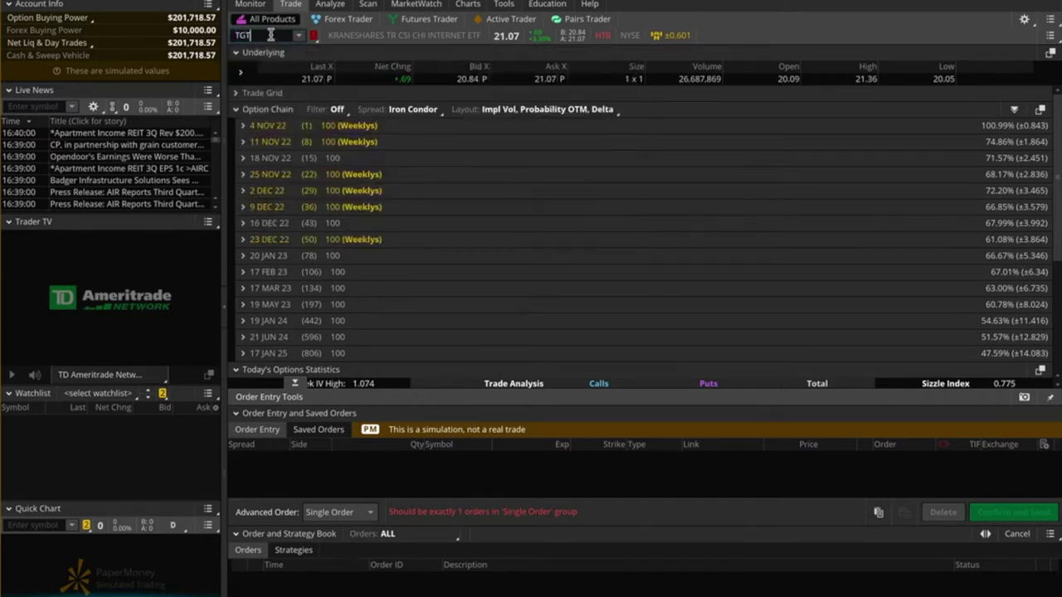
pyautogui.press('Return')
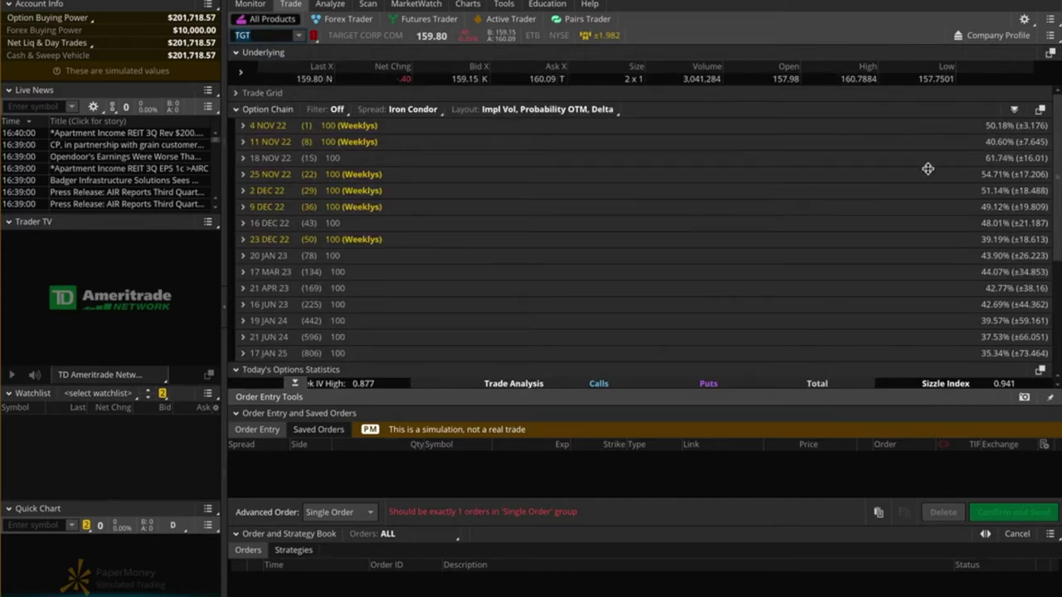
# - Expand the 18 NOV 22 expiration in the TGT option chain and show 10 strikes
pyautogui.click(242, 158)
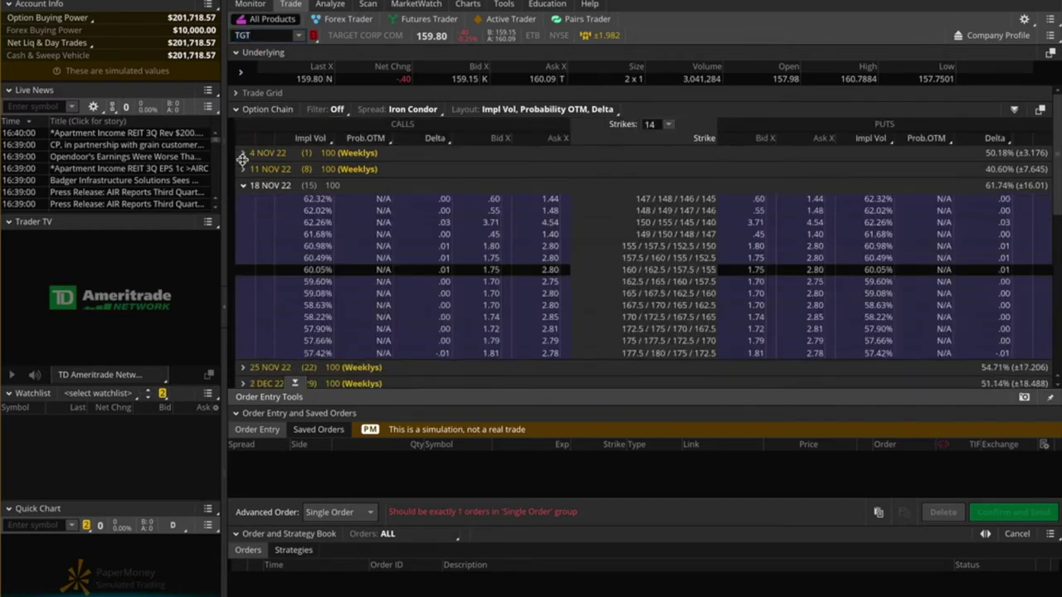
pyautogui.click(670, 126)
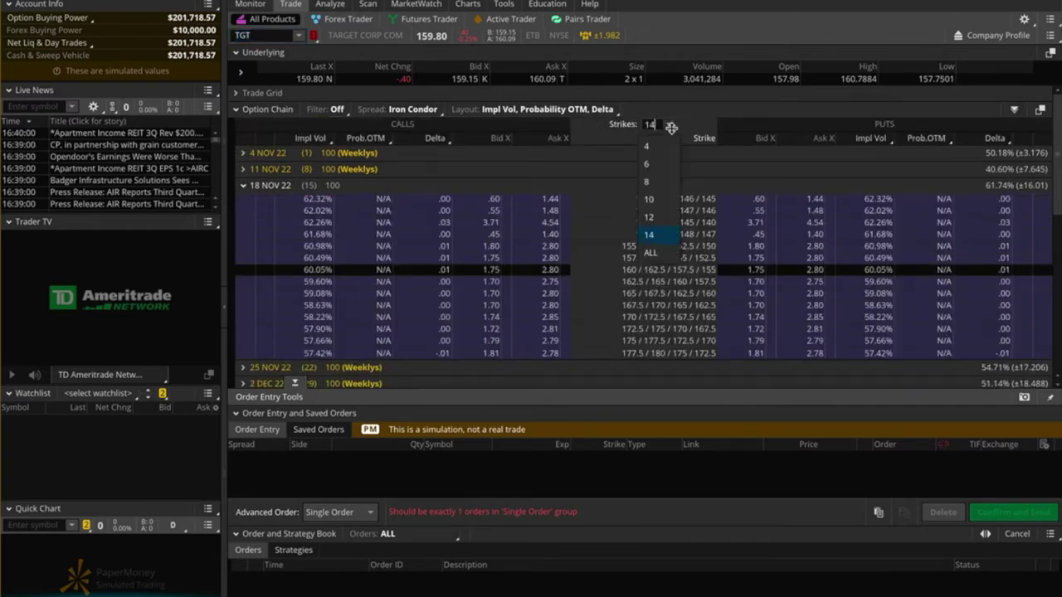
pyautogui.click(656, 199)
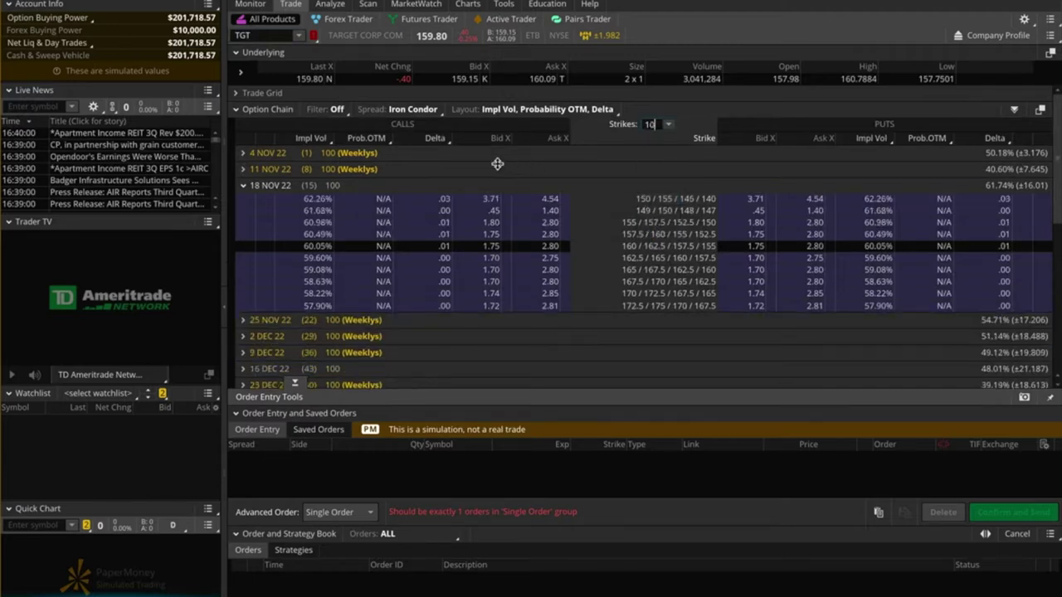
# - Set the option chain's spread type to Single and collapse the order entry area
pyautogui.click(411, 109)
pyautogui.click(404, 131)
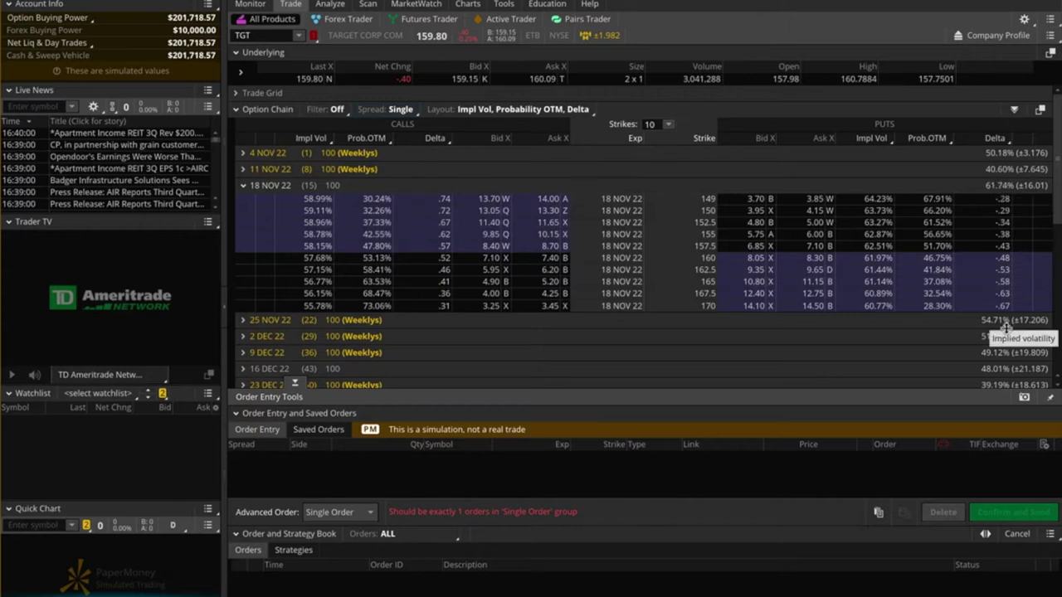
pyautogui.click(294, 385)
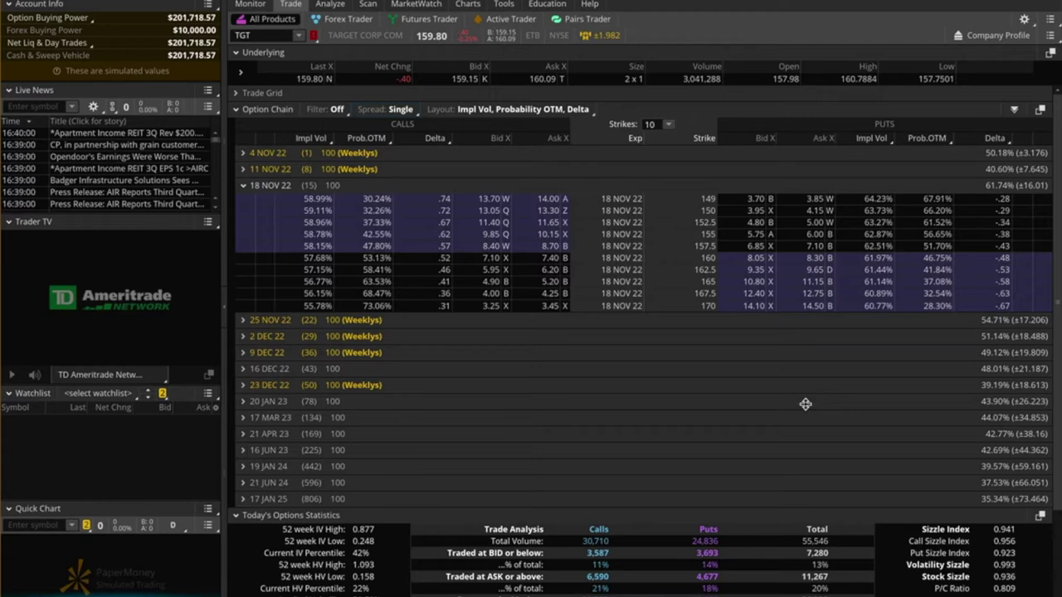
# - Switch to Calculator and compute 61 minus 44 as the implied volatility difference between the 18 NOV 22 and 20 JAN 23 expirations
pyautogui.press('super+Tab')
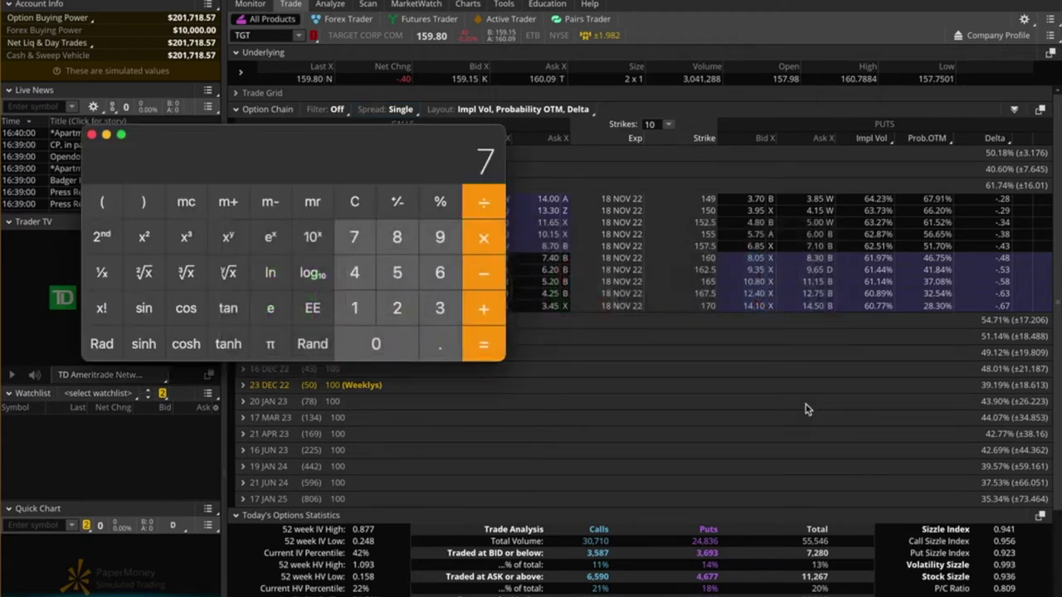
pyautogui.write('61')
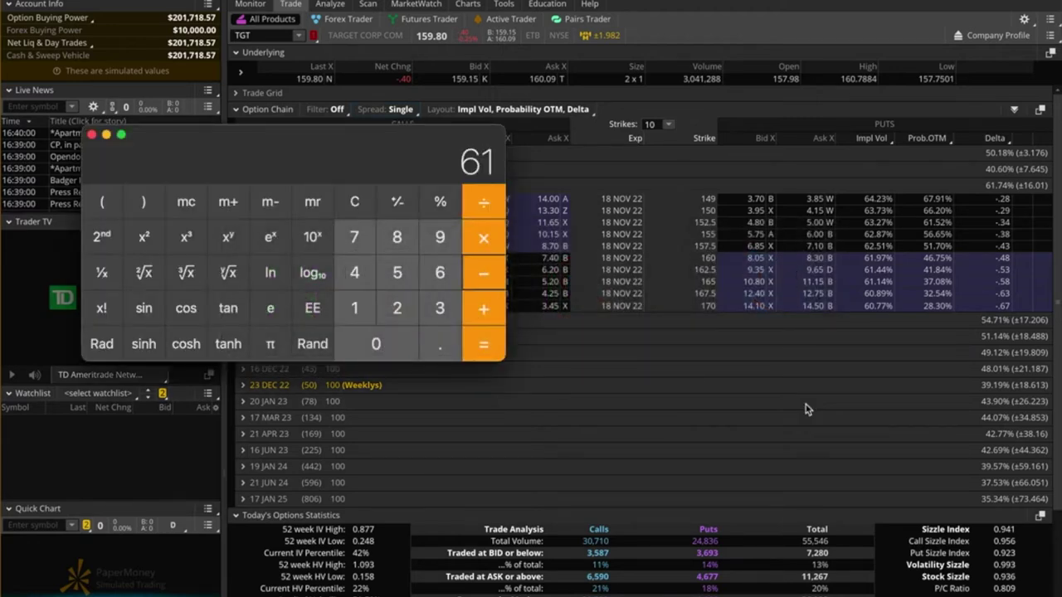
pyautogui.write('-43')
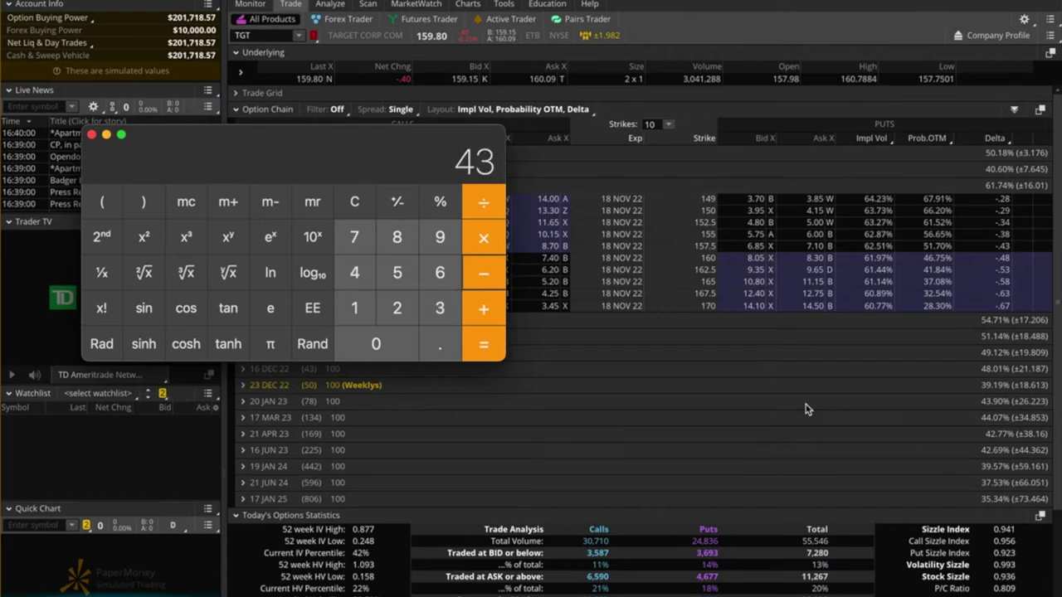
pyautogui.press('BackSpace')
pyautogui.write('4')
pyautogui.press('Return')
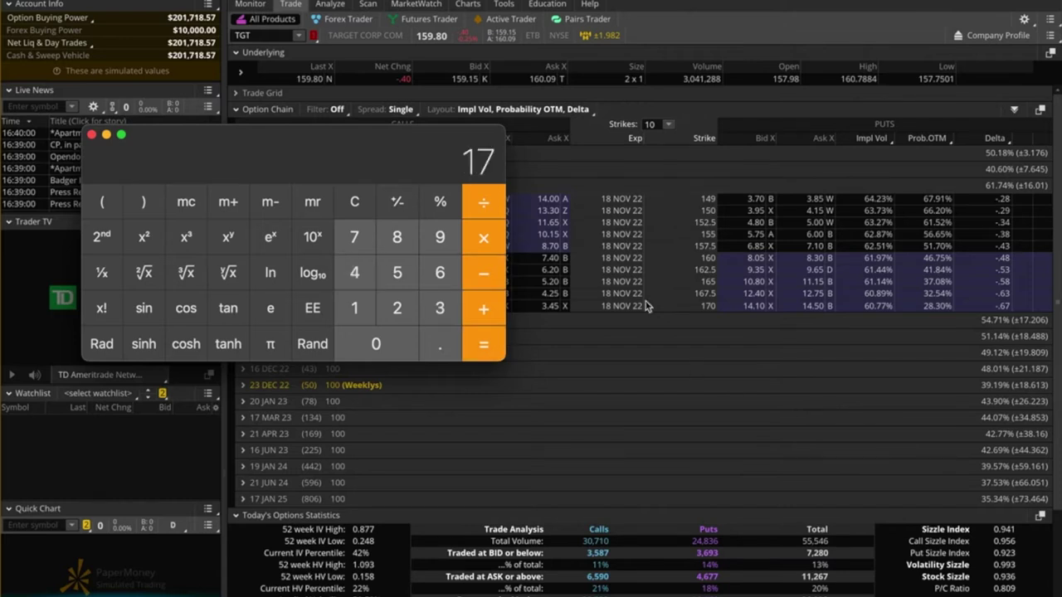
# - Return to the TGT option chain and expand the 20 JAN 23 expiration
pyautogui.click(626, 164)
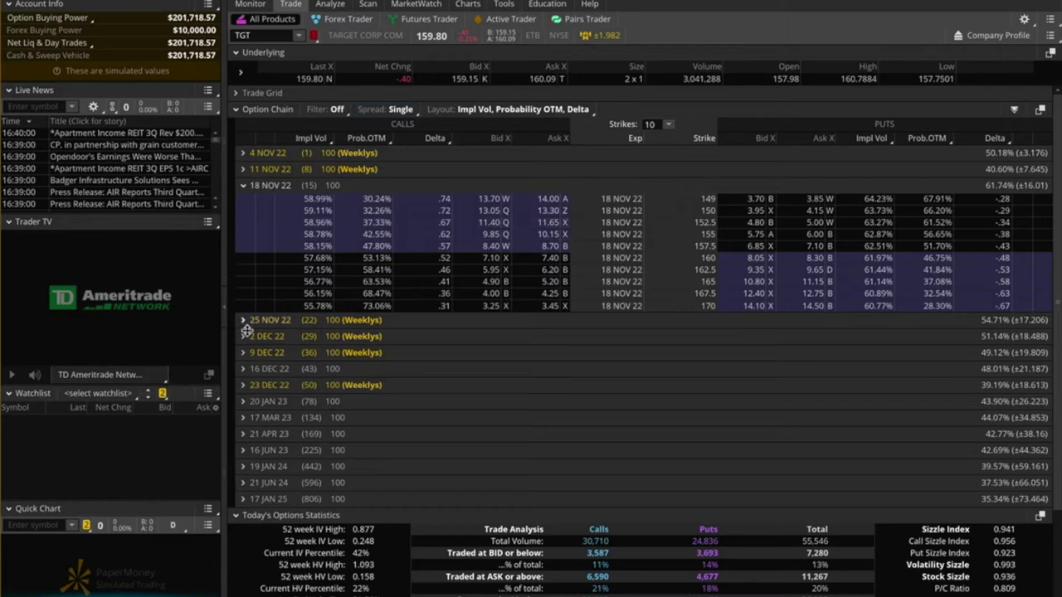
pyautogui.click(243, 402)
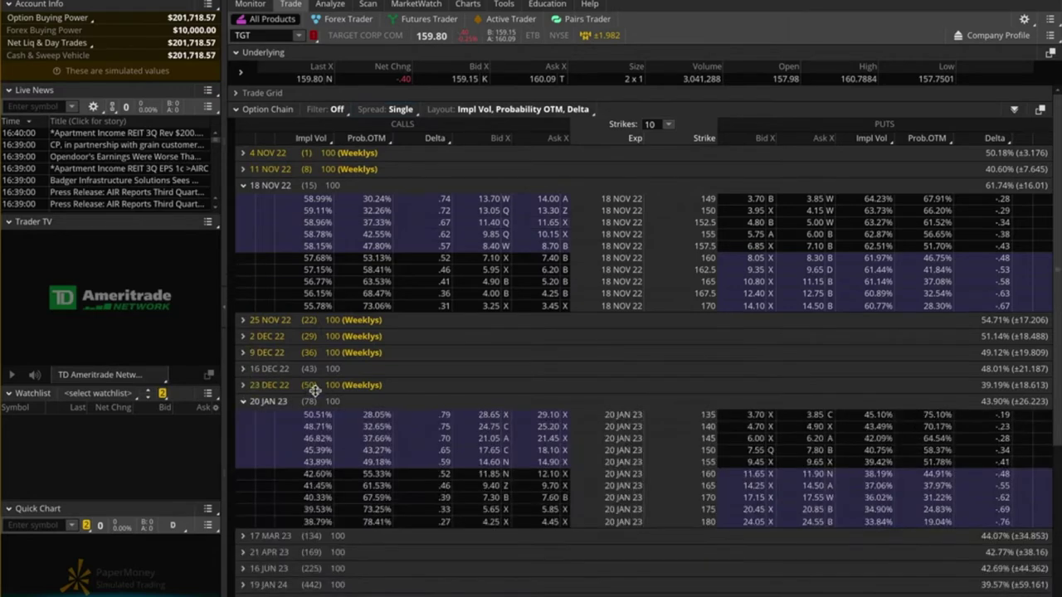
# - Draw a horizontal parallel channel on the TGT daily chart between about 180 and 140, from 8/11/22 to about 11/17/22
pyautogui.click(468, 5)
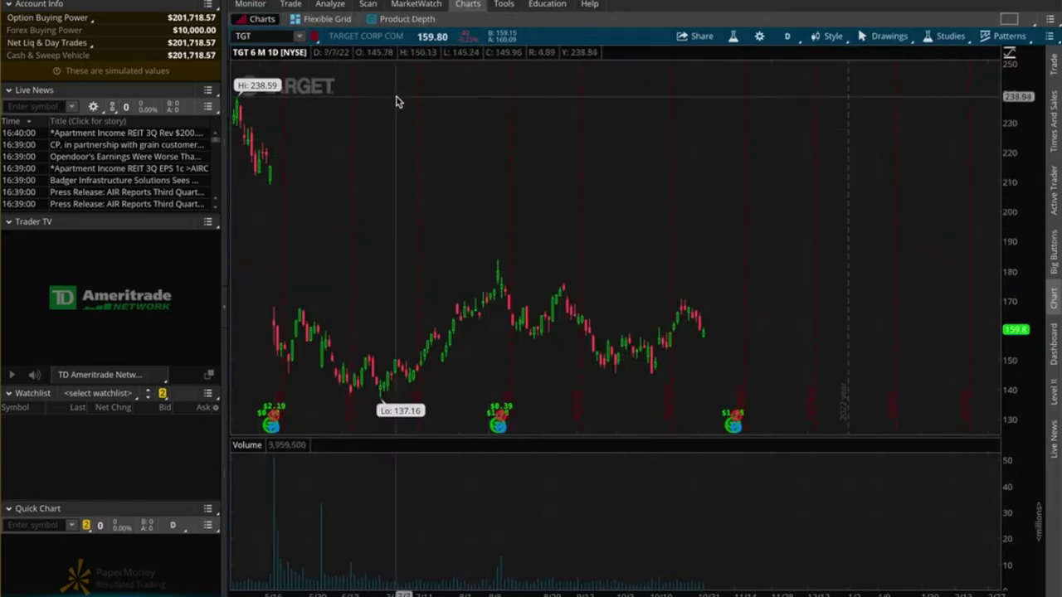
pyautogui.click(864, 36)
pyautogui.moveTo(872, 133)
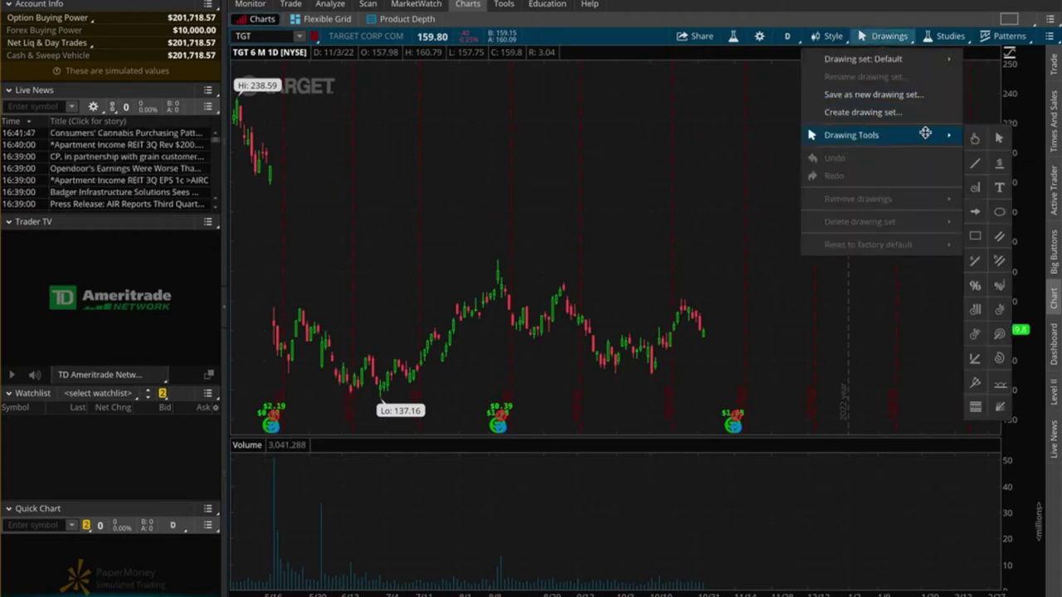
pyautogui.click(998, 236)
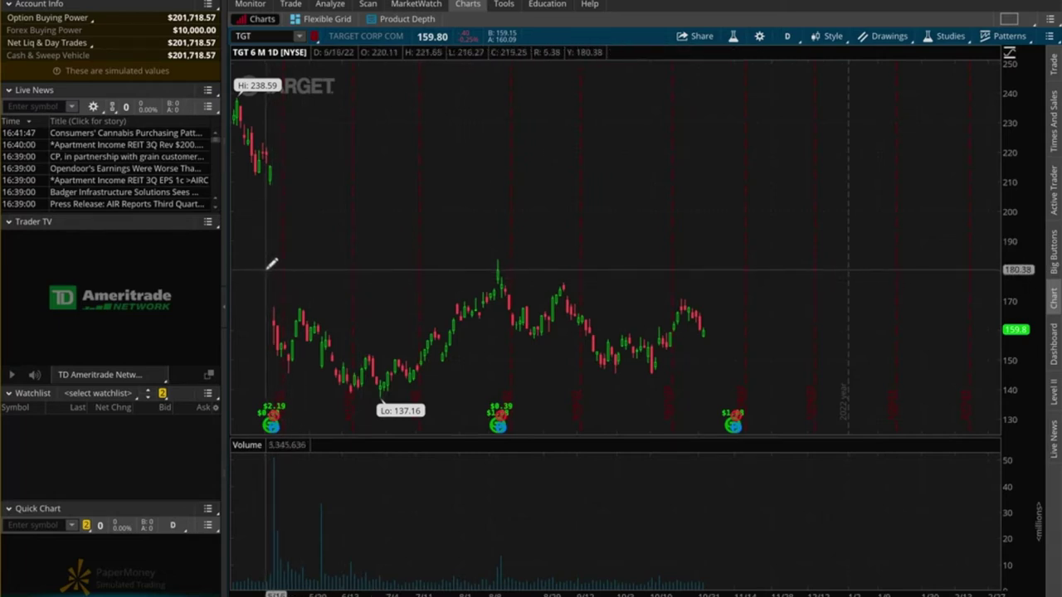
pyautogui.click(487, 271)
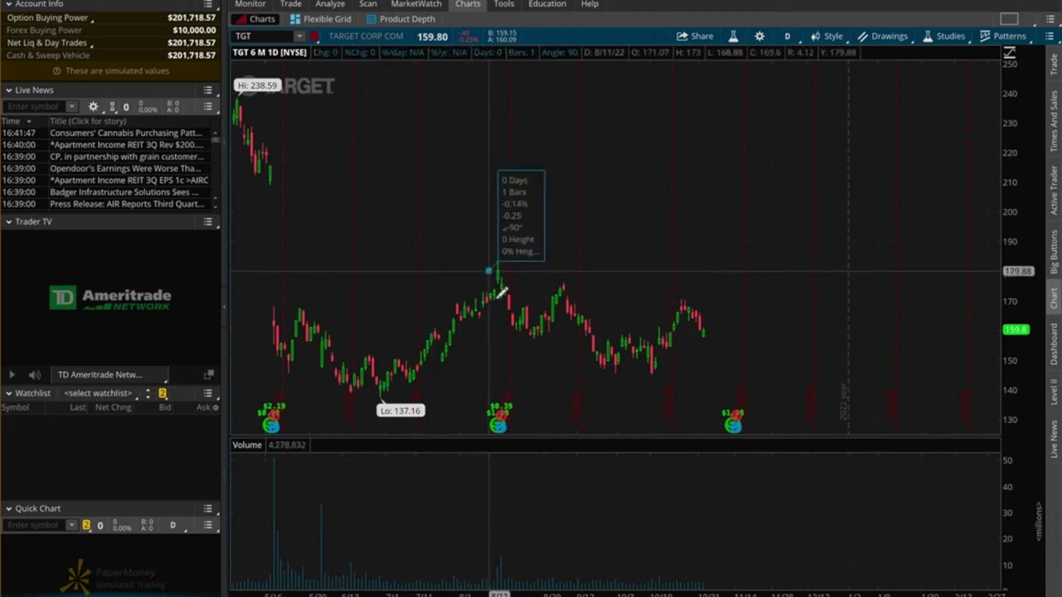
pyautogui.click(741, 269)
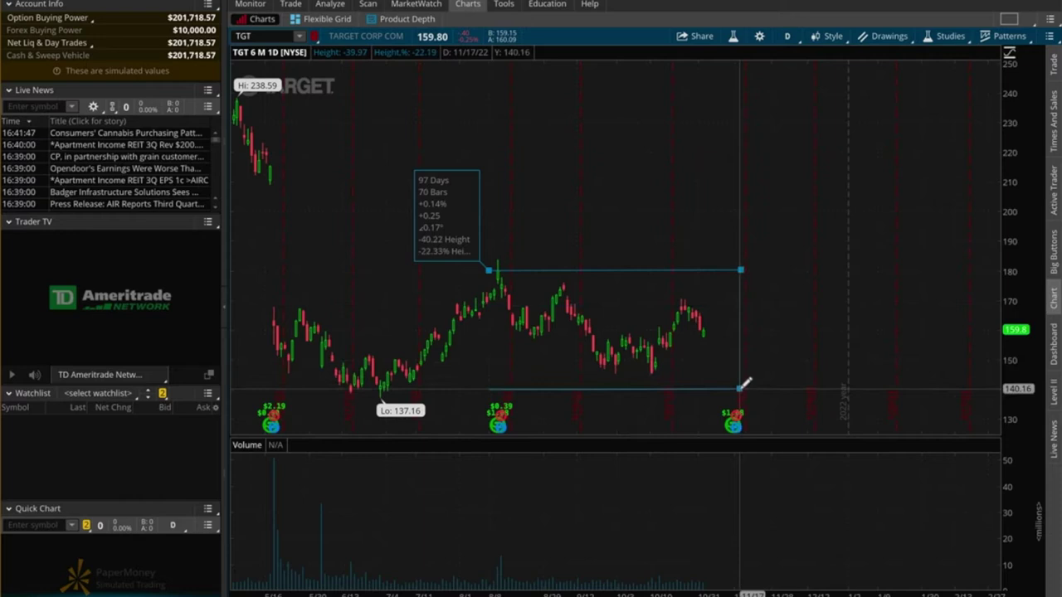
pyautogui.click(740, 387)
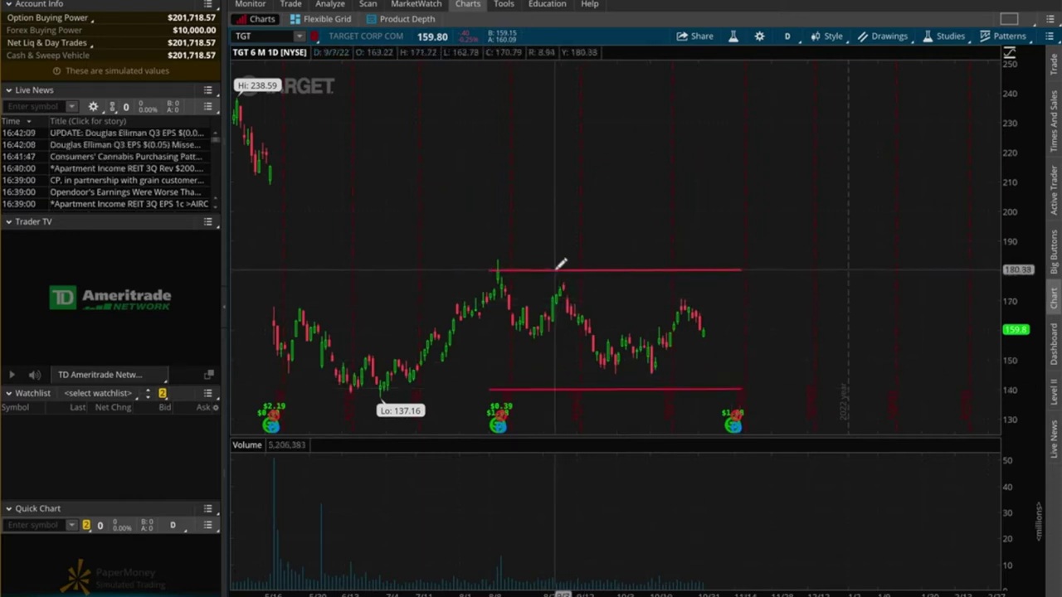
pyautogui.moveTo(561, 264)
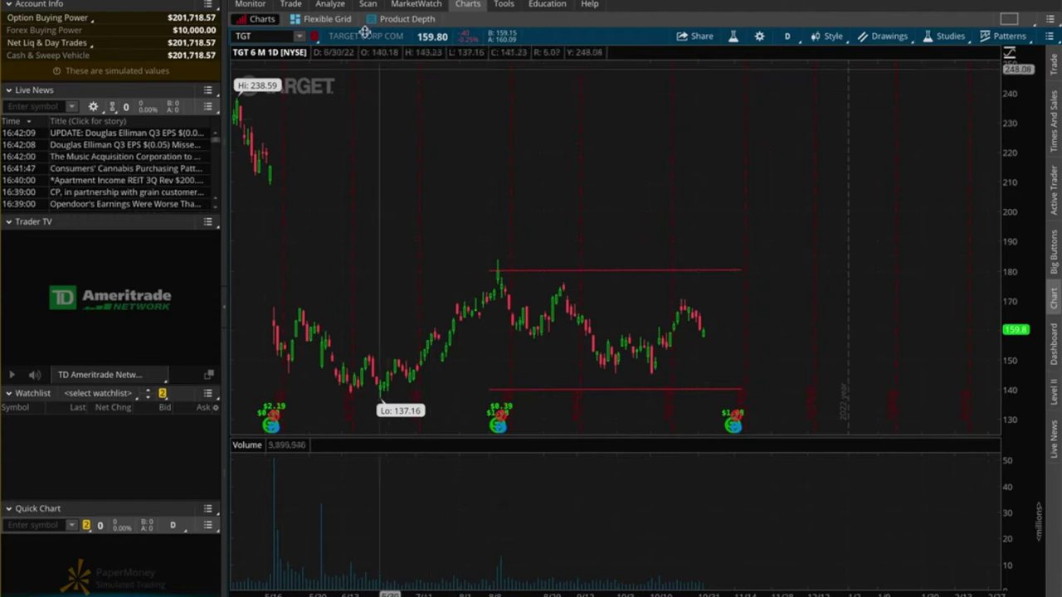
# - Build a TGT calendar order that sells the 18 NOV 22 170 call and buys the 20 JAN 23 170 call
pyautogui.click(295, 5)
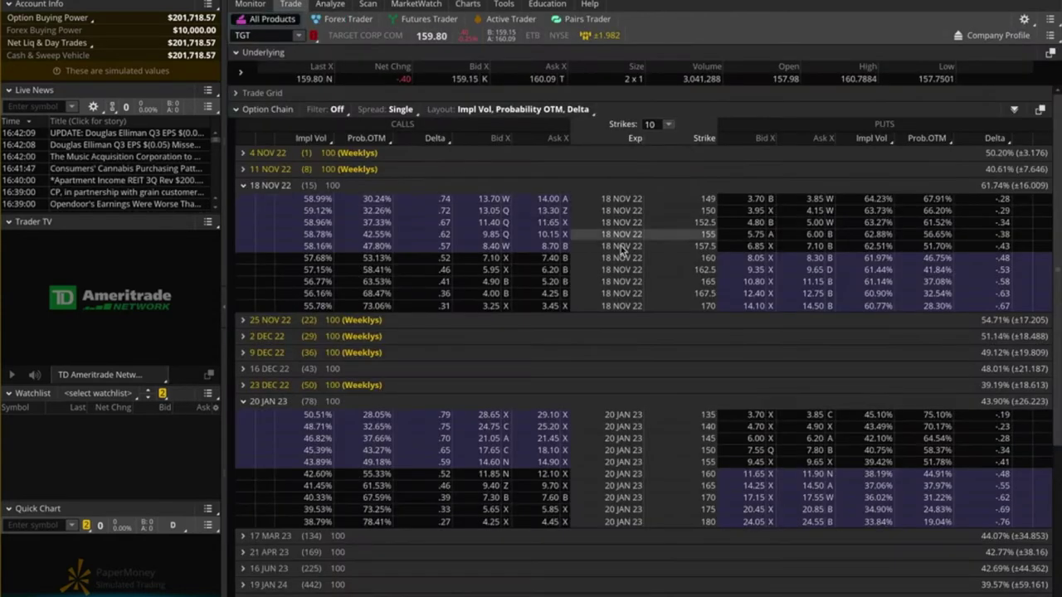
pyautogui.click(488, 308)
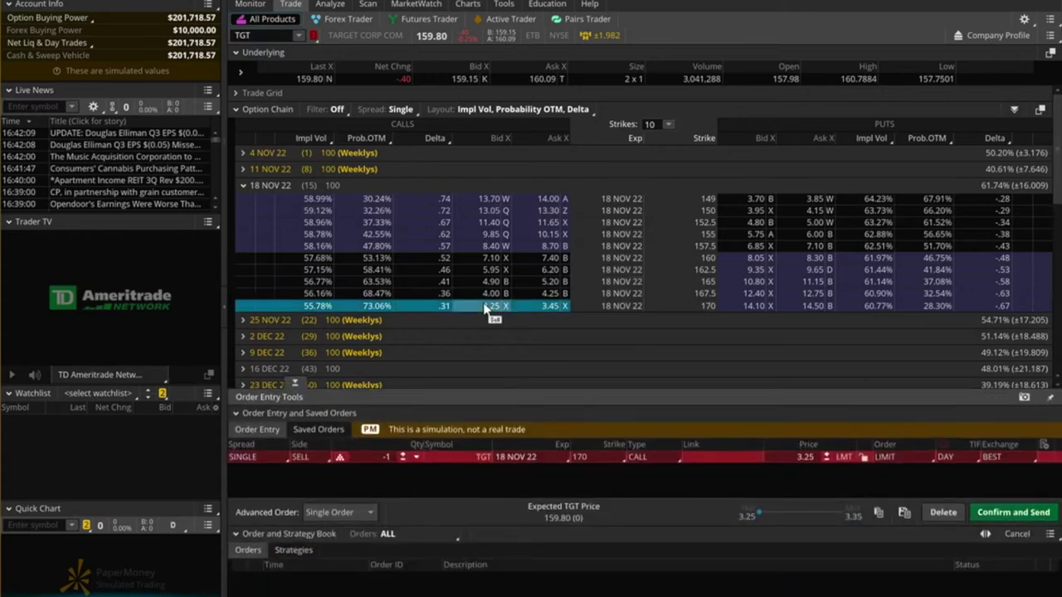
pyautogui.press('ctrl')
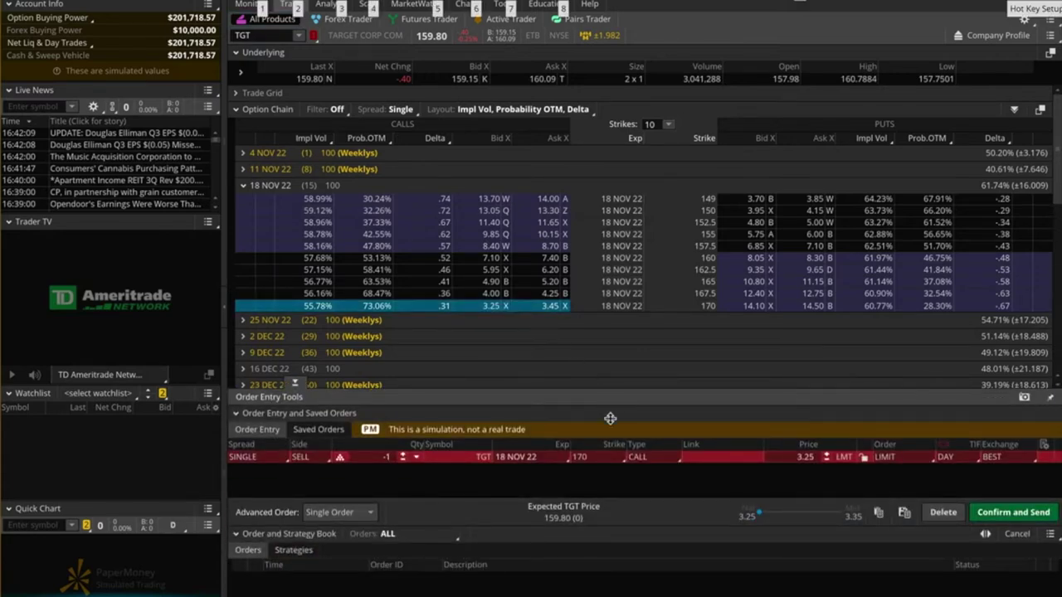
pyautogui.scroll(-10, 612, 358)
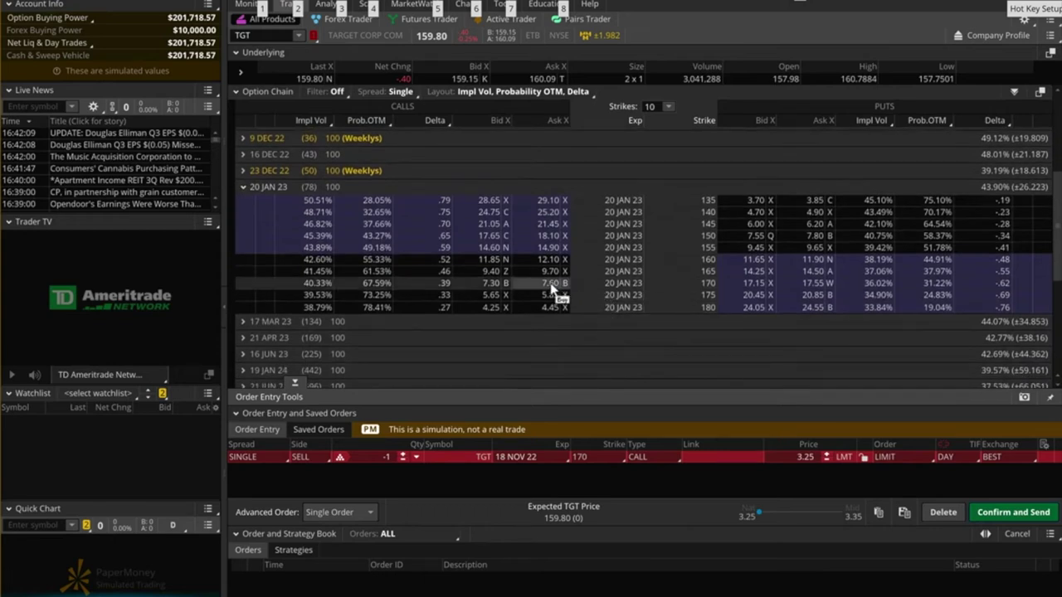
pyautogui.keyDown('ctrl'); pyautogui.click(552, 286); pyautogui.keyUp('ctrl')
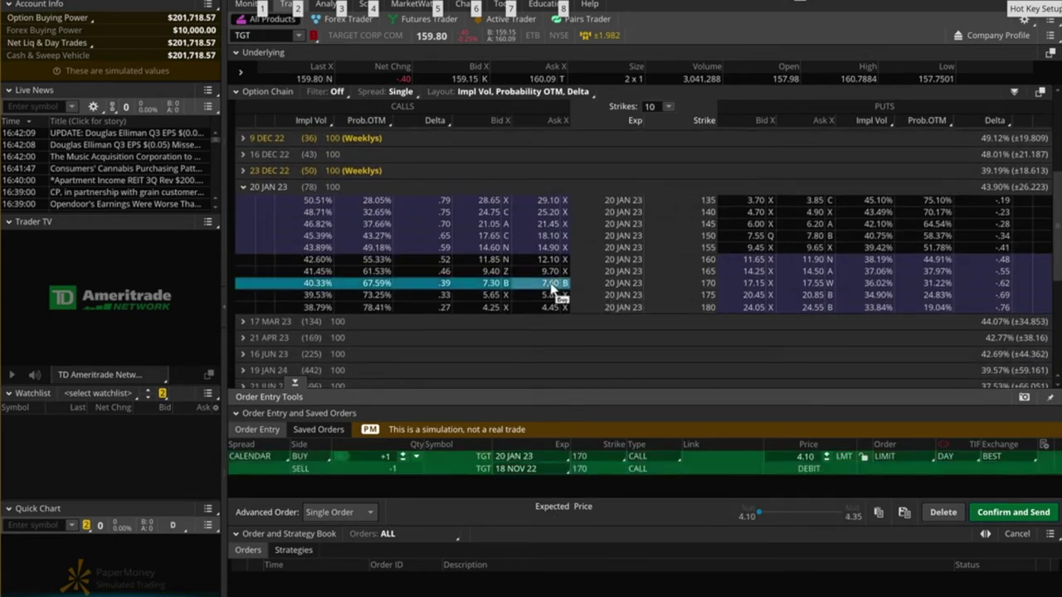
# - Analyze the TGT calendar order in the risk profile and collapse the price slices
pyautogui.rightClick(724, 470)
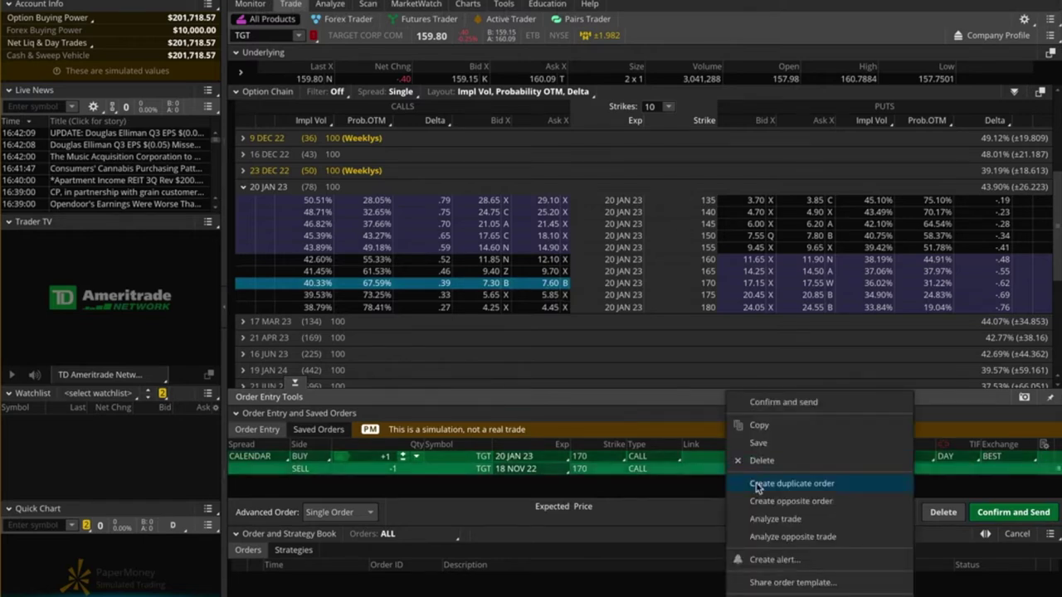
pyautogui.click(766, 511)
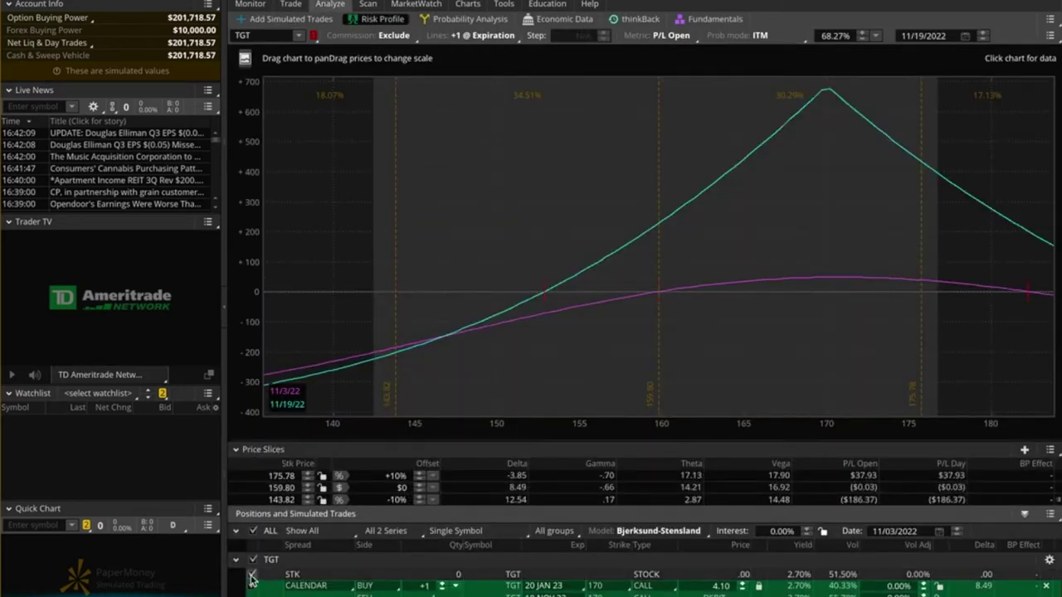
pyautogui.click(238, 536)
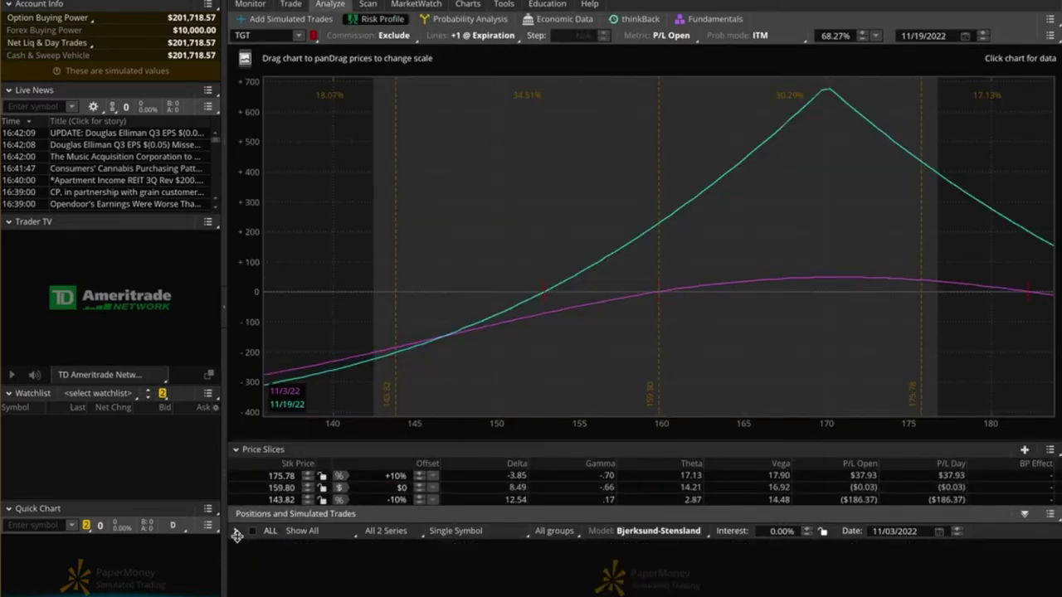
pyautogui.click(237, 536)
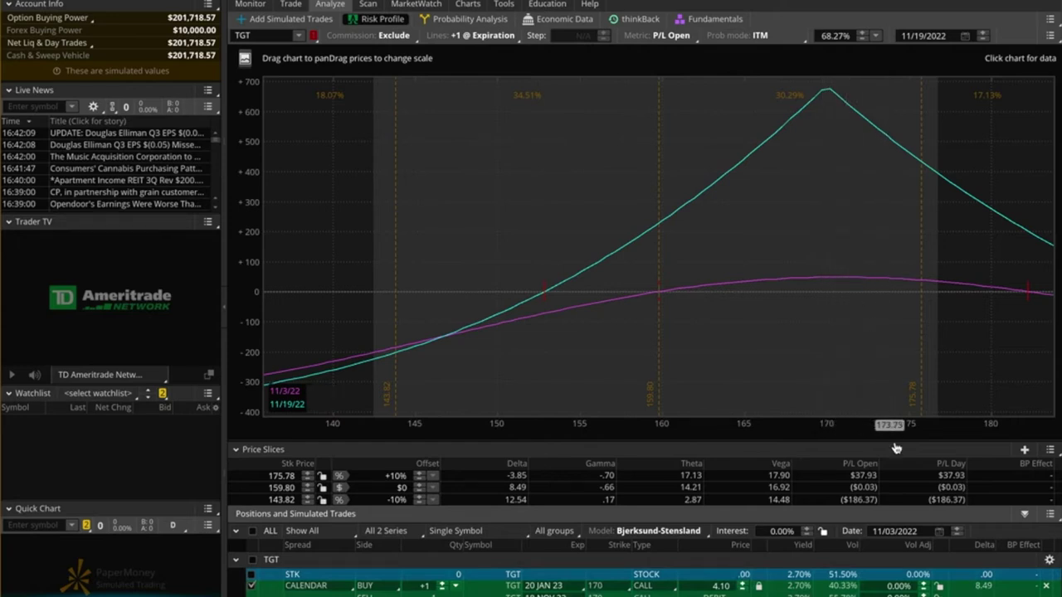
pyautogui.click(237, 449)
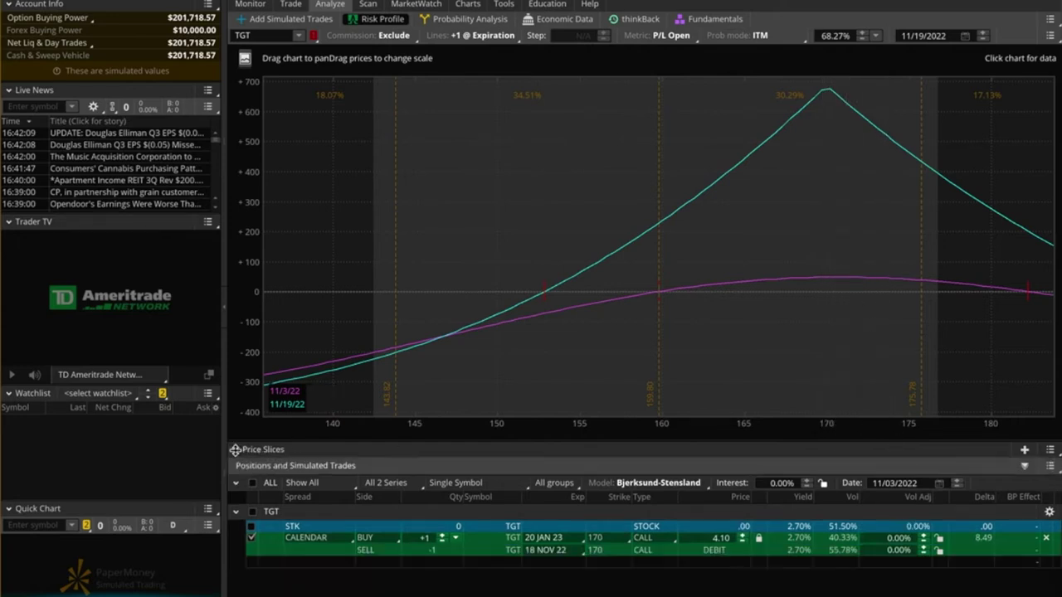
# - Set the risk profile's evaluation date to 11/18/2022 for the TGT calendar
pyautogui.click(896, 483)
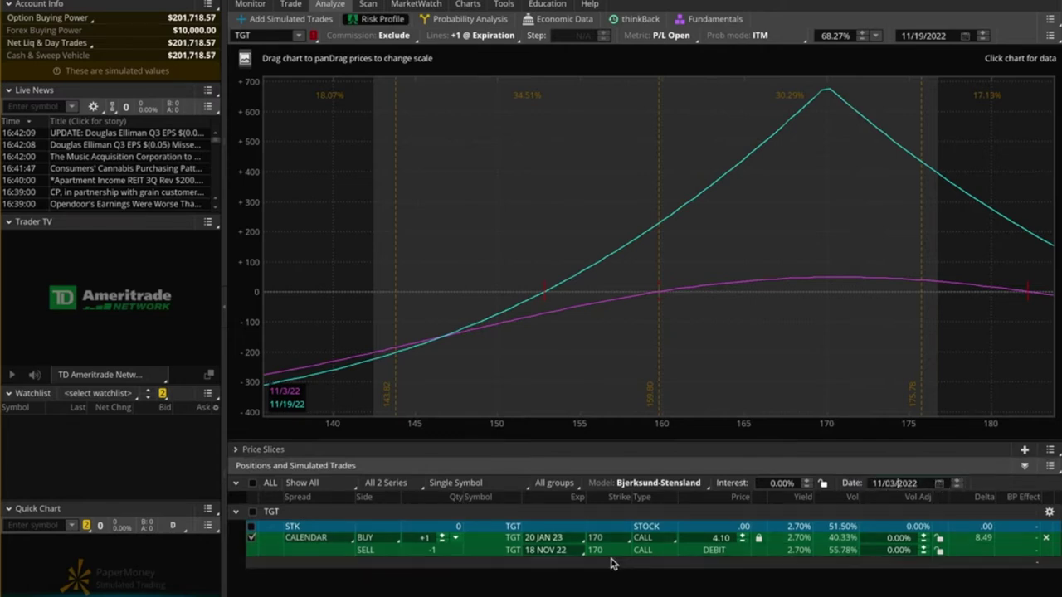
pyautogui.click(938, 488)
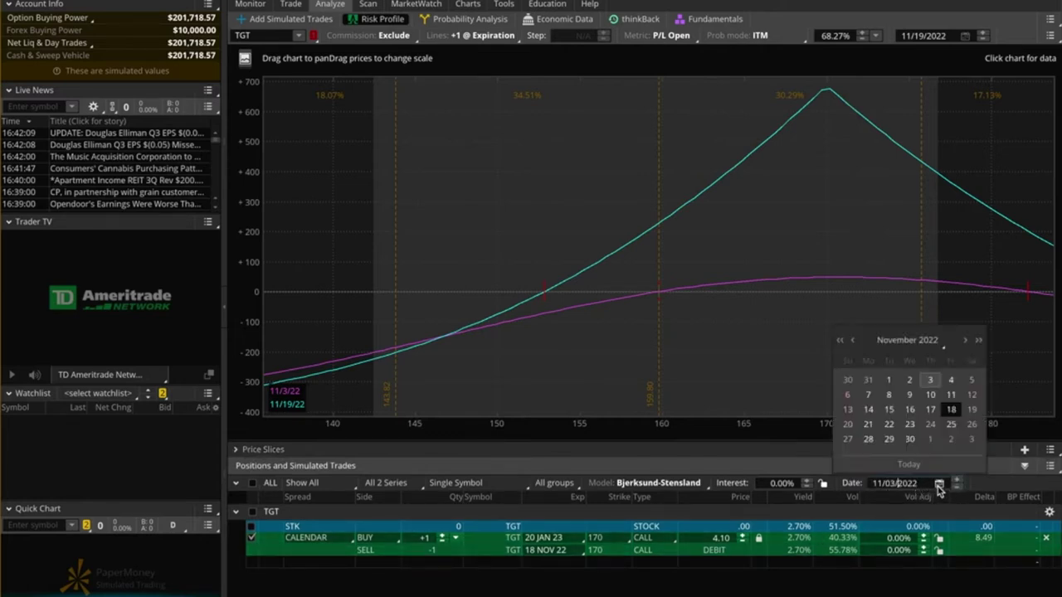
pyautogui.click(950, 409)
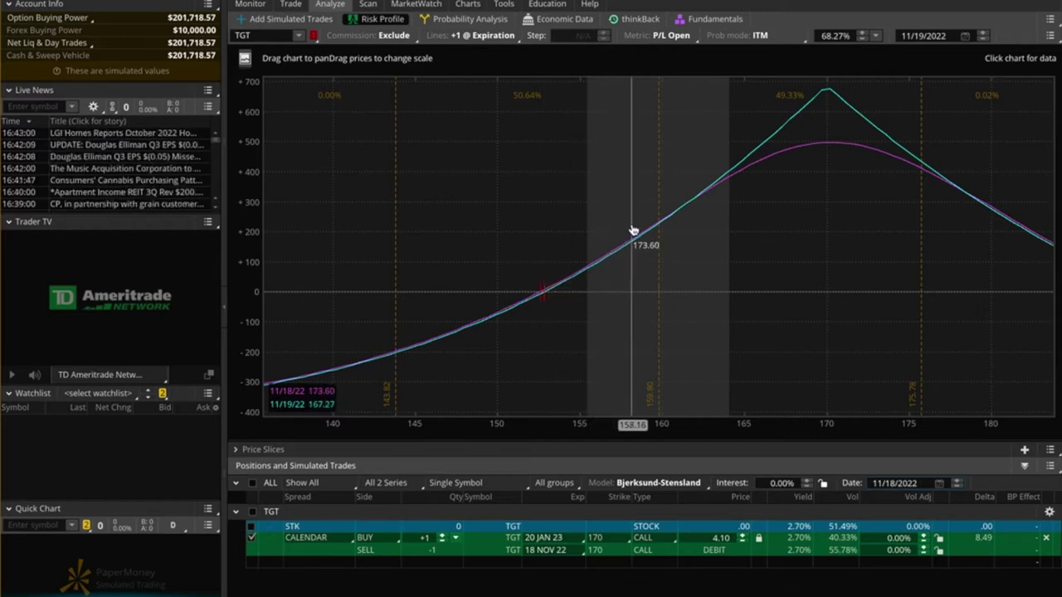
# - Confirm and send the simulated TGT 20 JAN 23/18 NOV 22 170 call calendar order at a 4.10 debit limit
pyautogui.rightClick(690, 551)
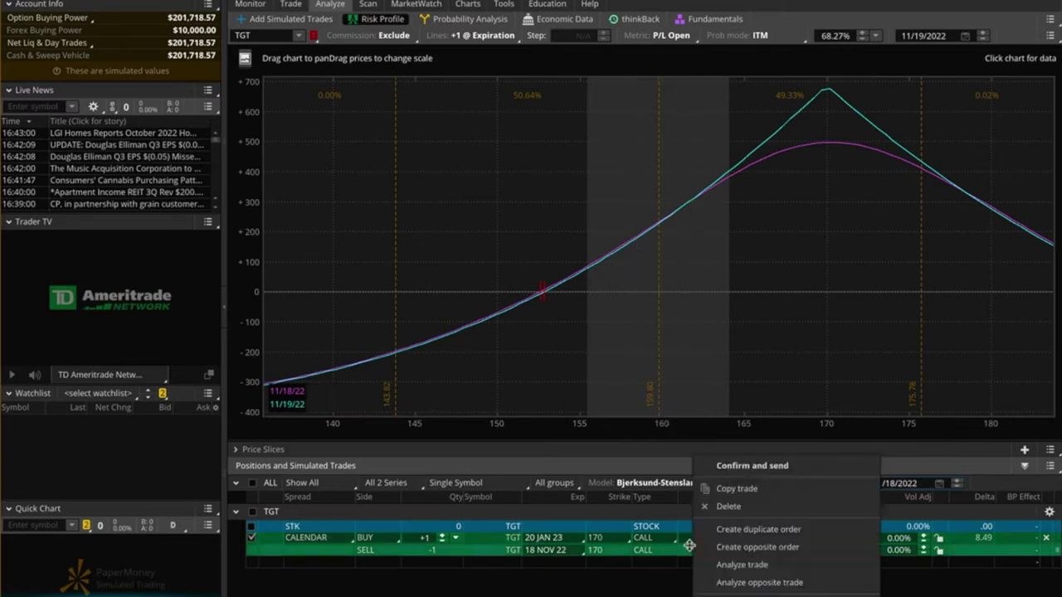
pyautogui.click(734, 467)
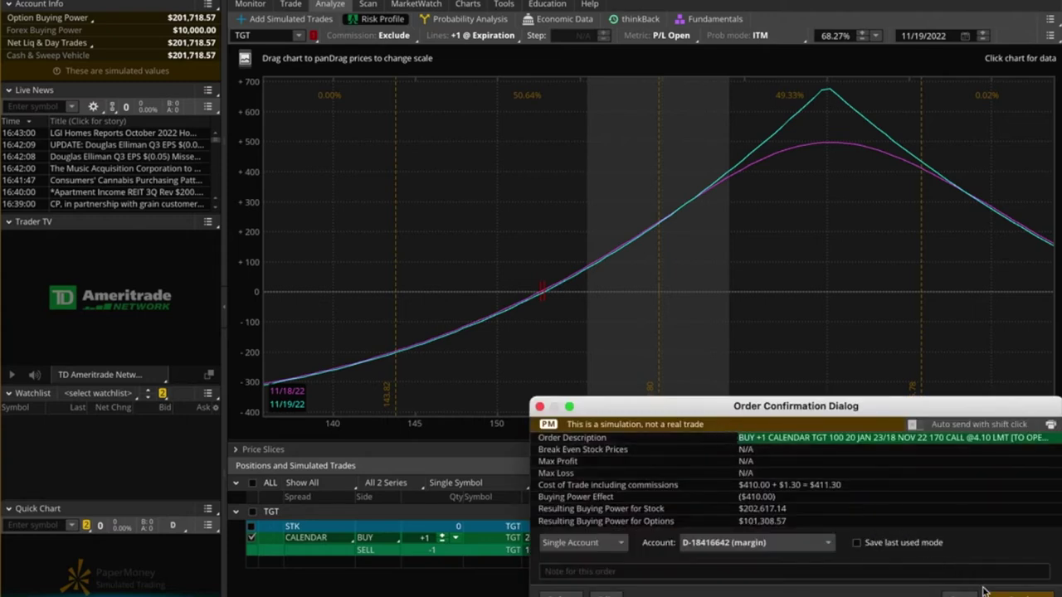
pyautogui.click(1018, 595)
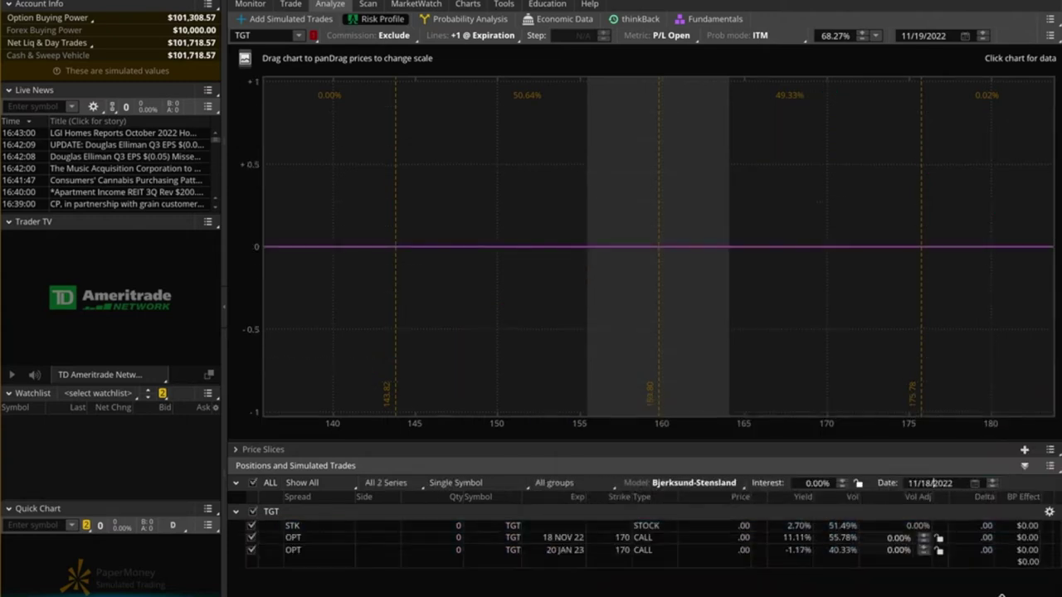
# - Change the symbol to WMT and open its daily price chart
pyautogui.click(262, 38)
pyautogui.write('WMT')
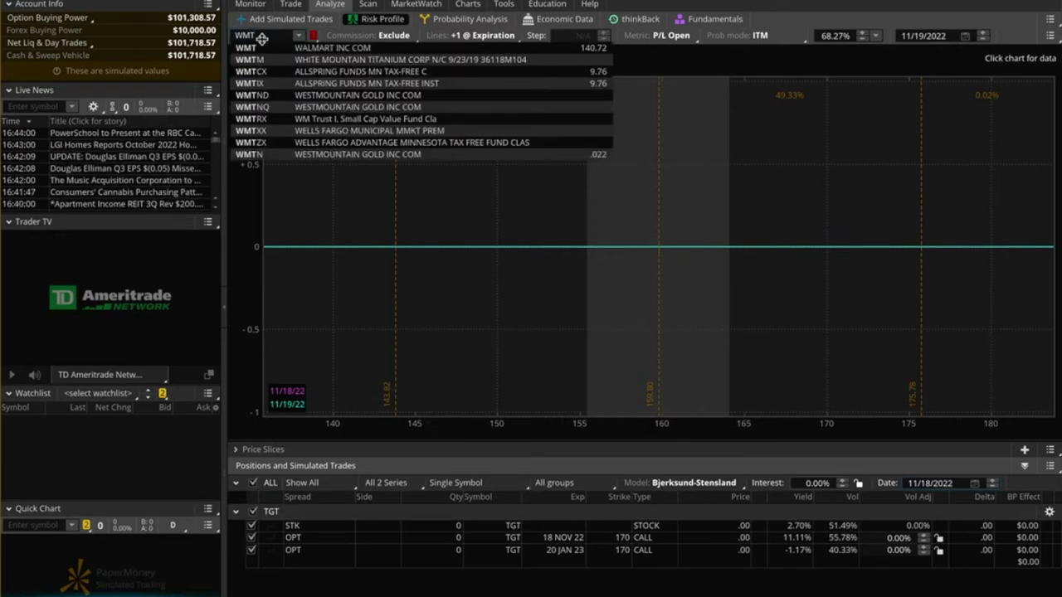
pyautogui.press('Return')
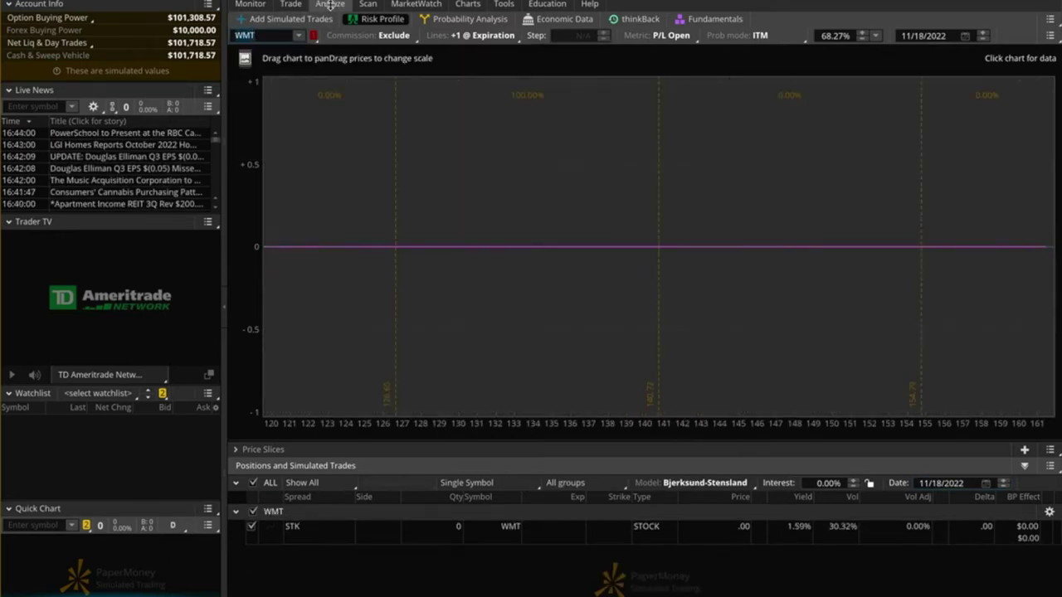
pyautogui.click(467, 7)
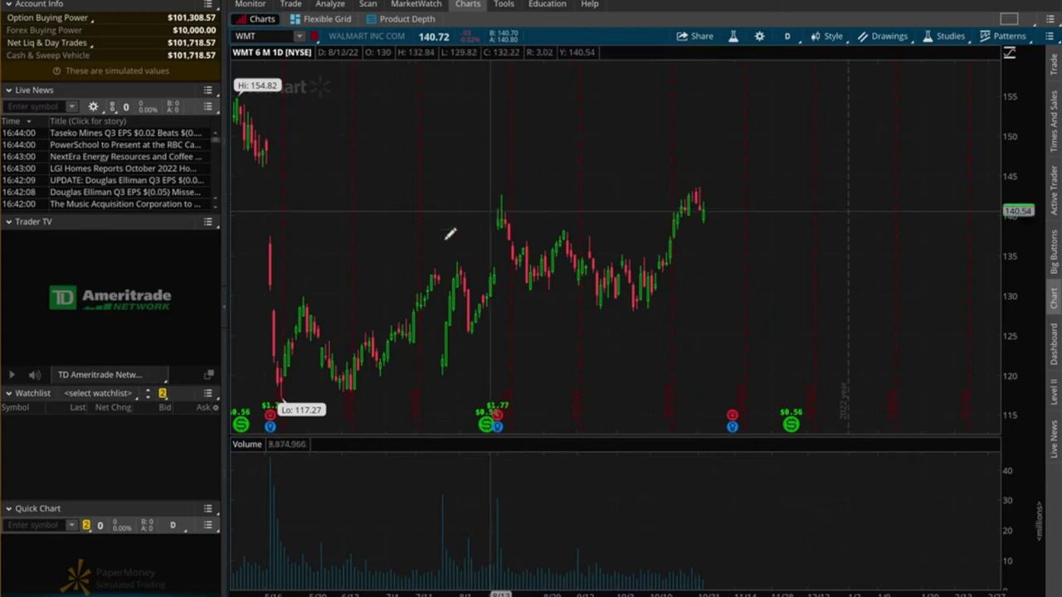
# - Draw a rising parallel channel on the WMT chart from mid-May at about 128 to 12/8/22 at about 147, about 12.6 high
pyautogui.click(273, 311)
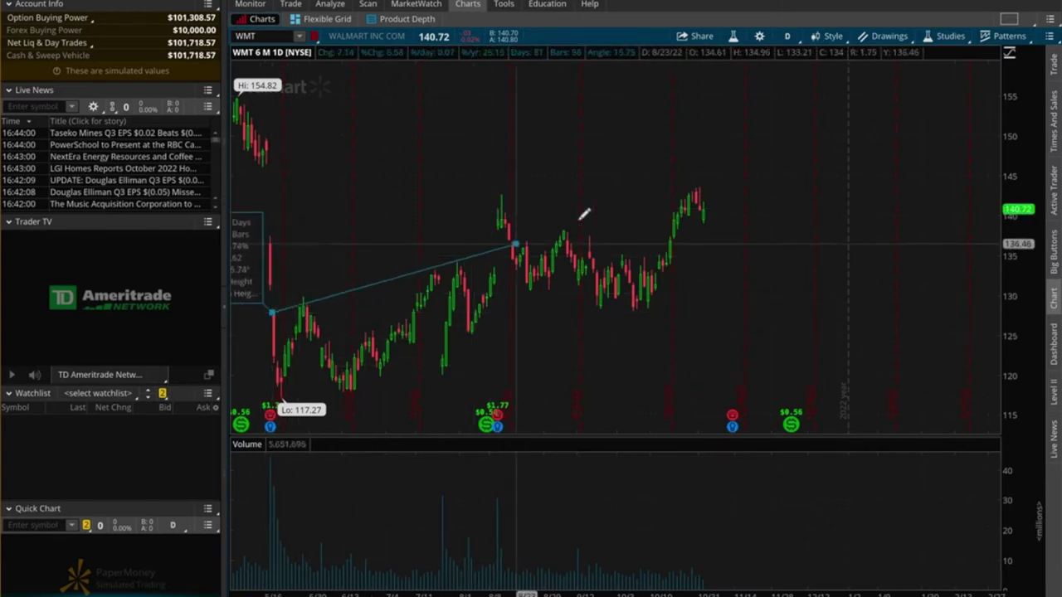
pyautogui.click(775, 161)
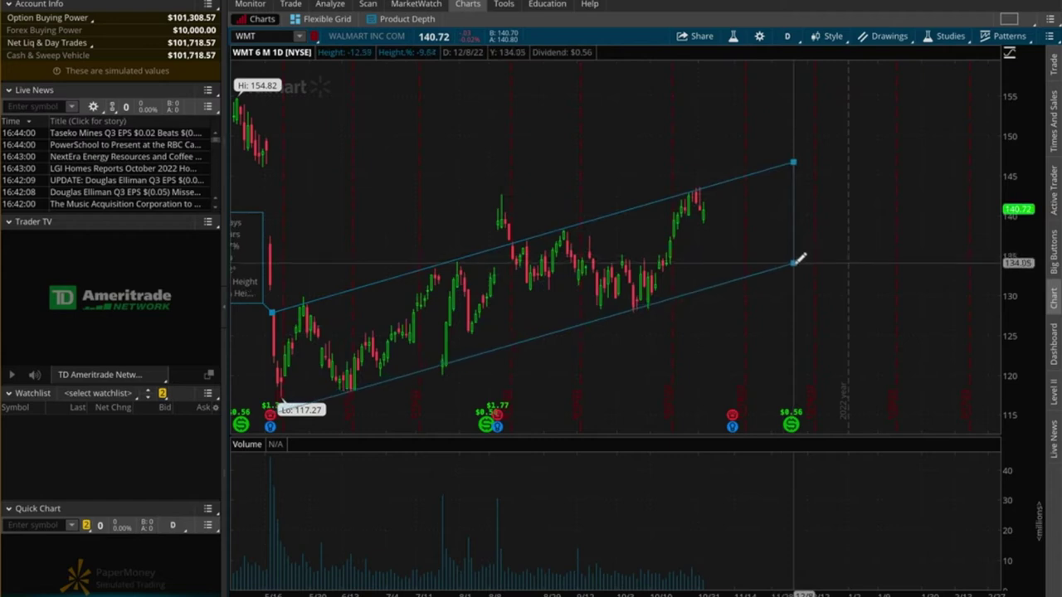
pyautogui.click(797, 262)
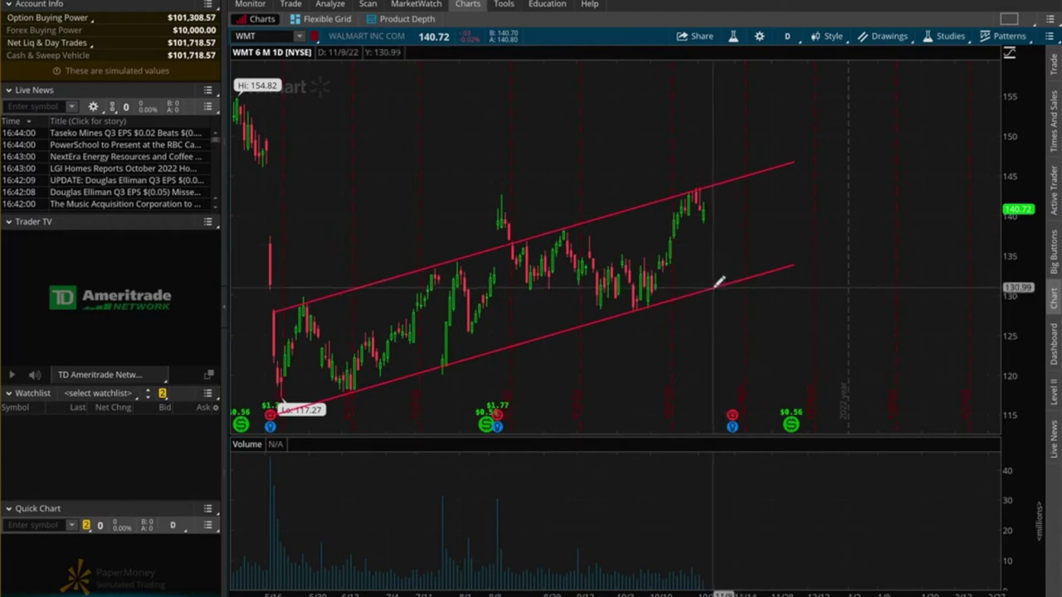
# - Add a horizontal price level at about 130 on the WMT chart, starting from the late-May high and extending into the future
pyautogui.click(909, 41)
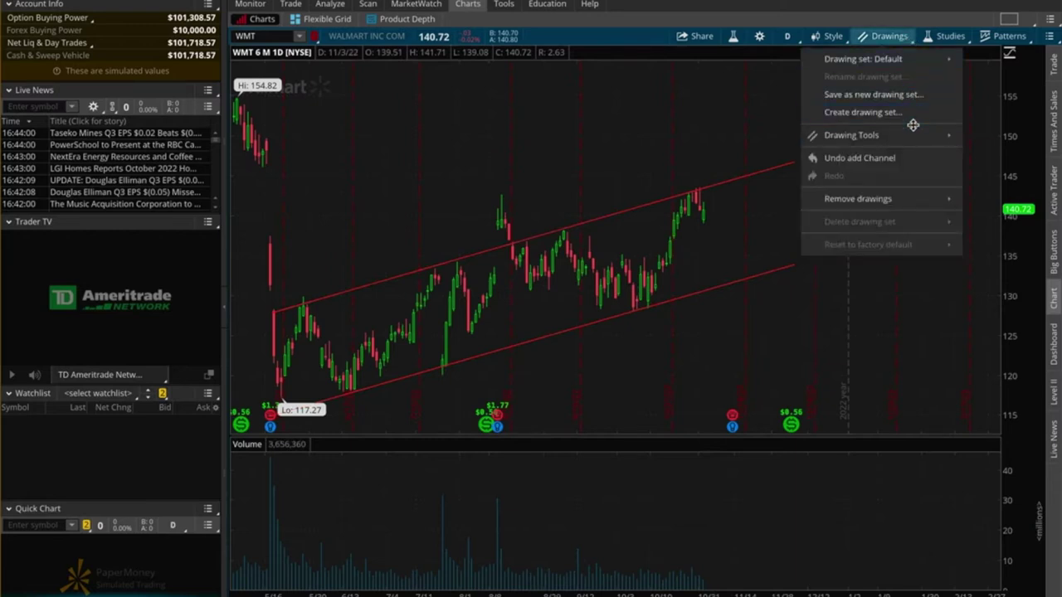
pyautogui.moveTo(913, 135)
pyautogui.click(999, 162)
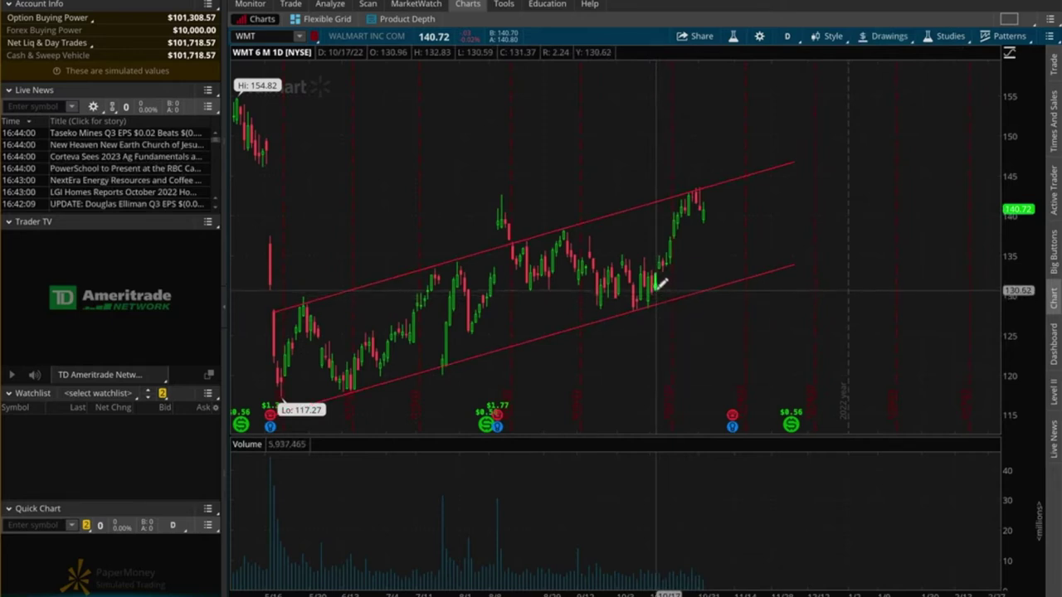
pyautogui.click(655, 292)
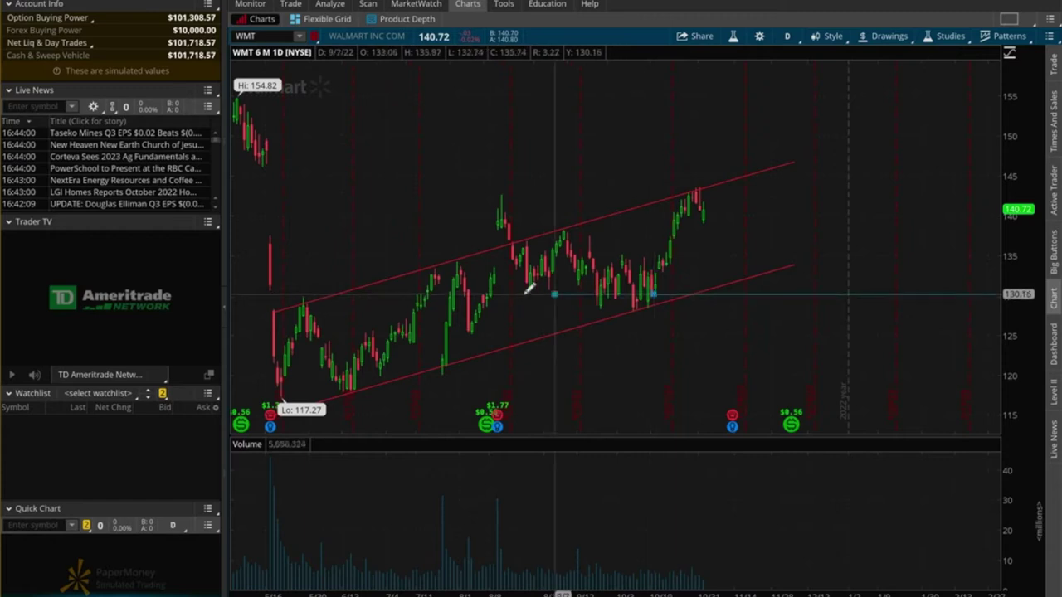
pyautogui.click(303, 296)
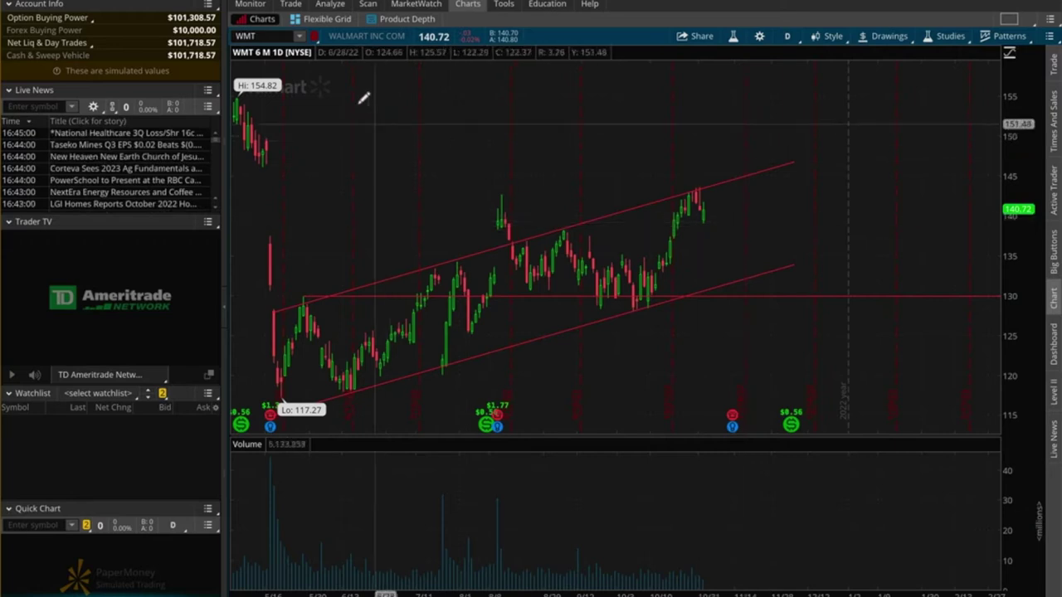
# - Return to the WMT option chain, hide the order entry area, and expand only the 18 NOV 22 and 20 JAN 23 expirations
pyautogui.click(296, 4)
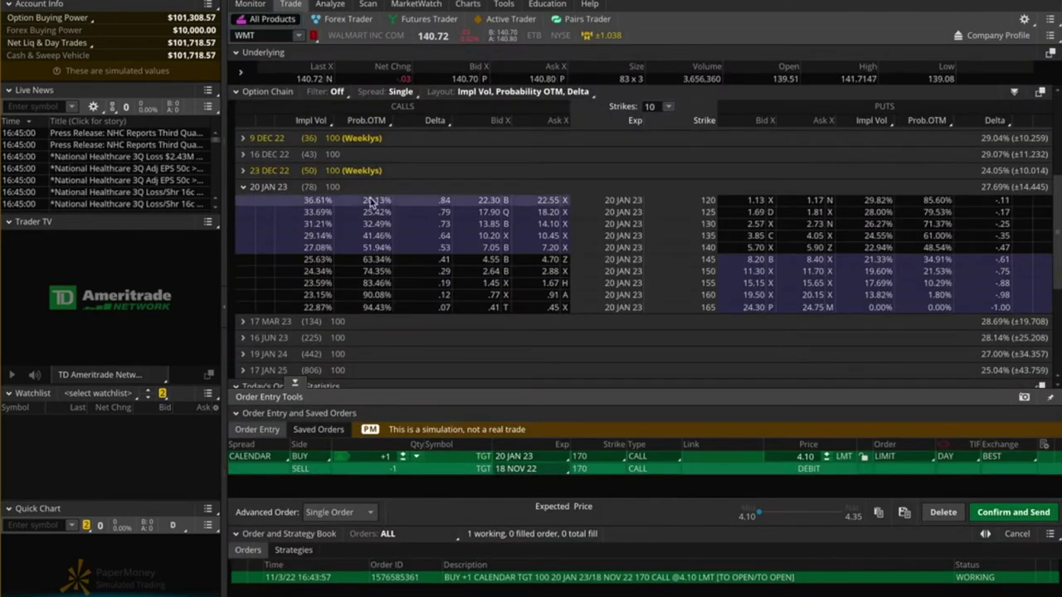
pyautogui.click(254, 187)
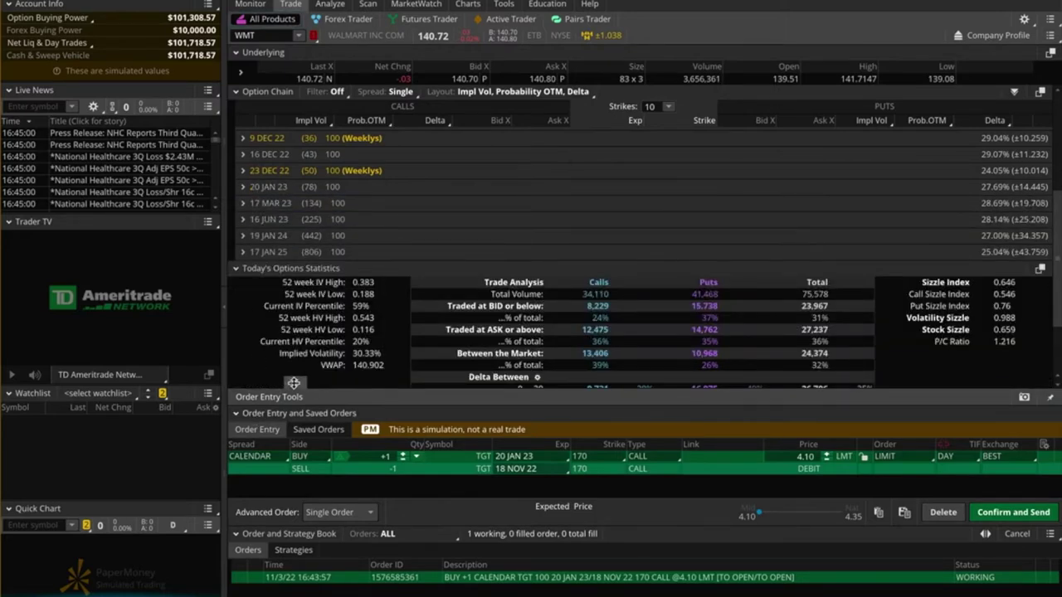
pyautogui.click(293, 383)
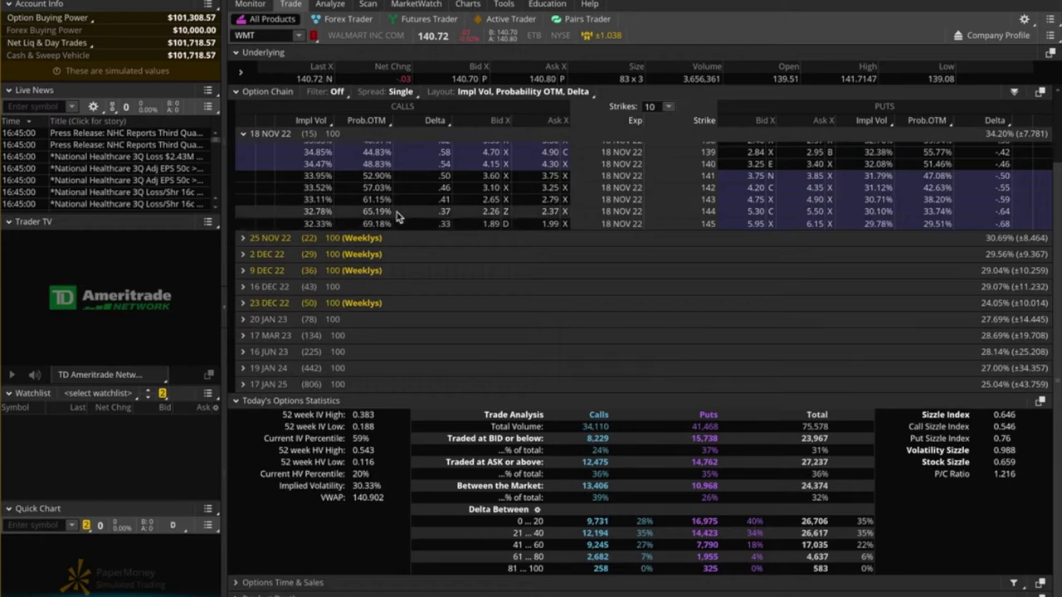
pyautogui.click(244, 134)
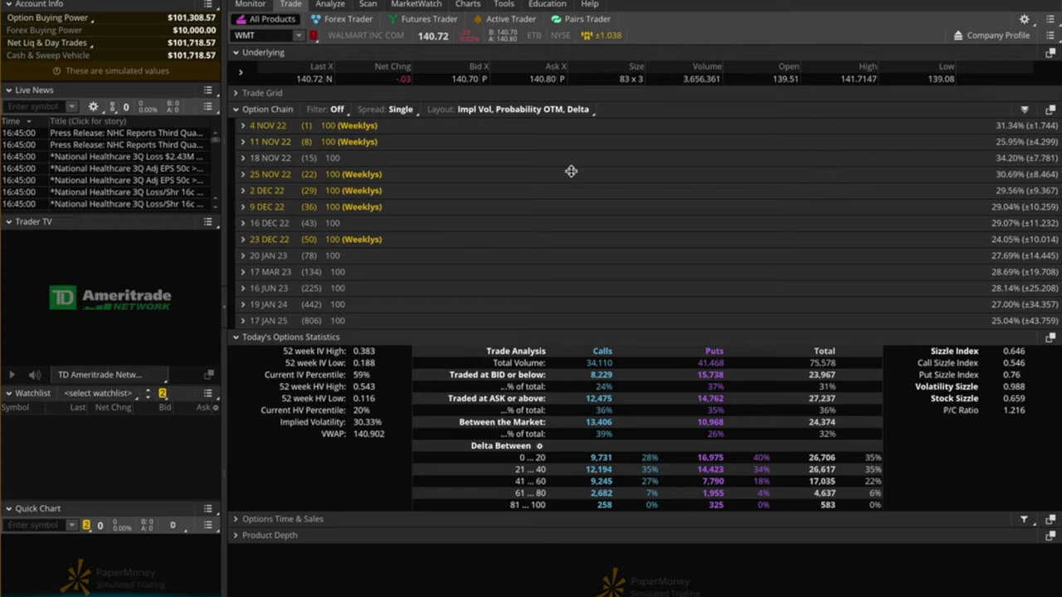
pyautogui.click(244, 157)
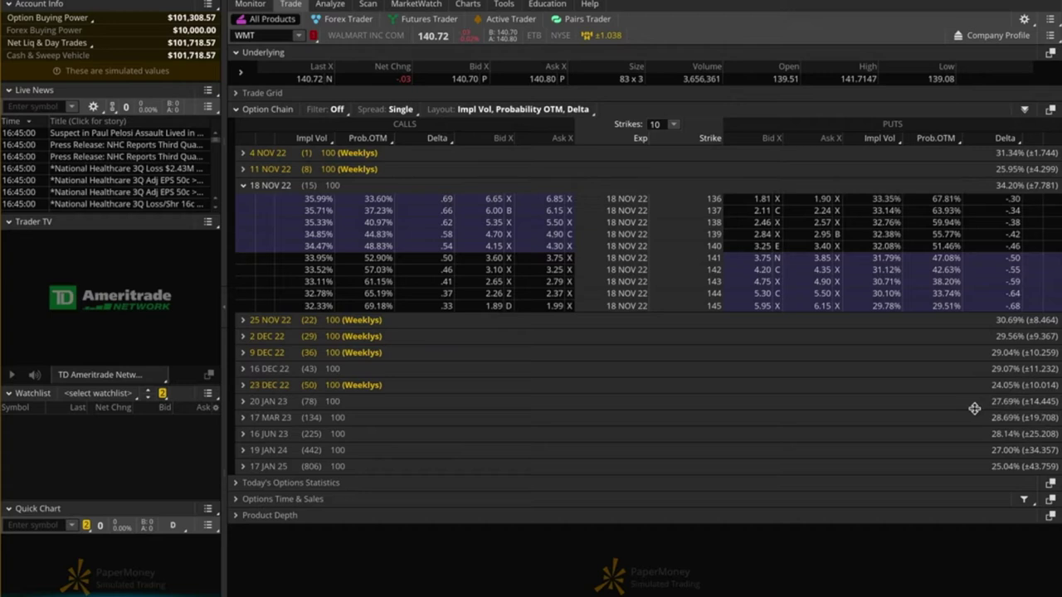
pyautogui.click(244, 401)
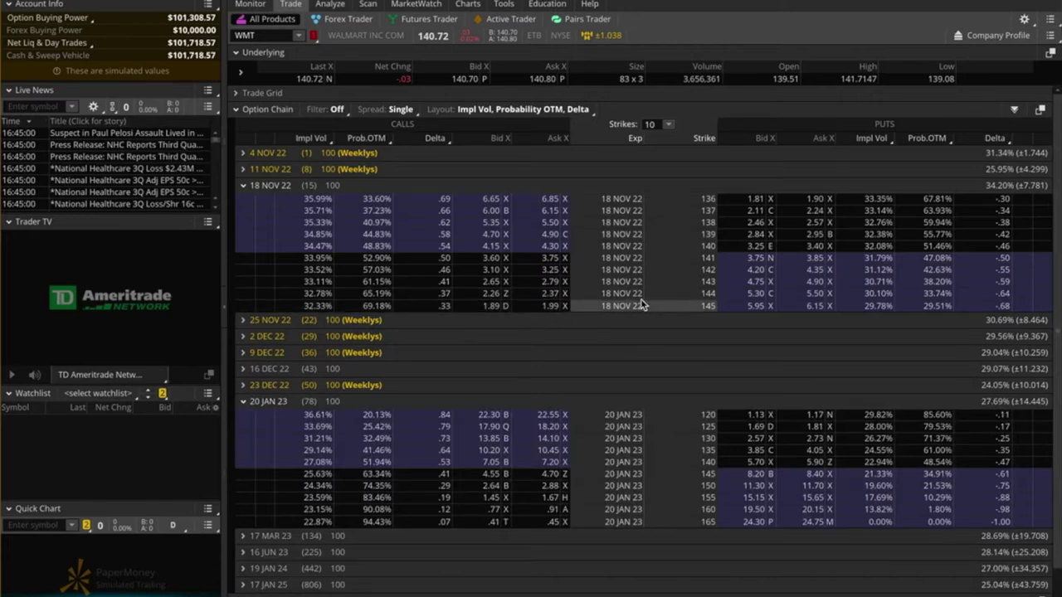
# - Check the WMT chart's channel and support level, and return to the option chain
pyautogui.click(471, 5)
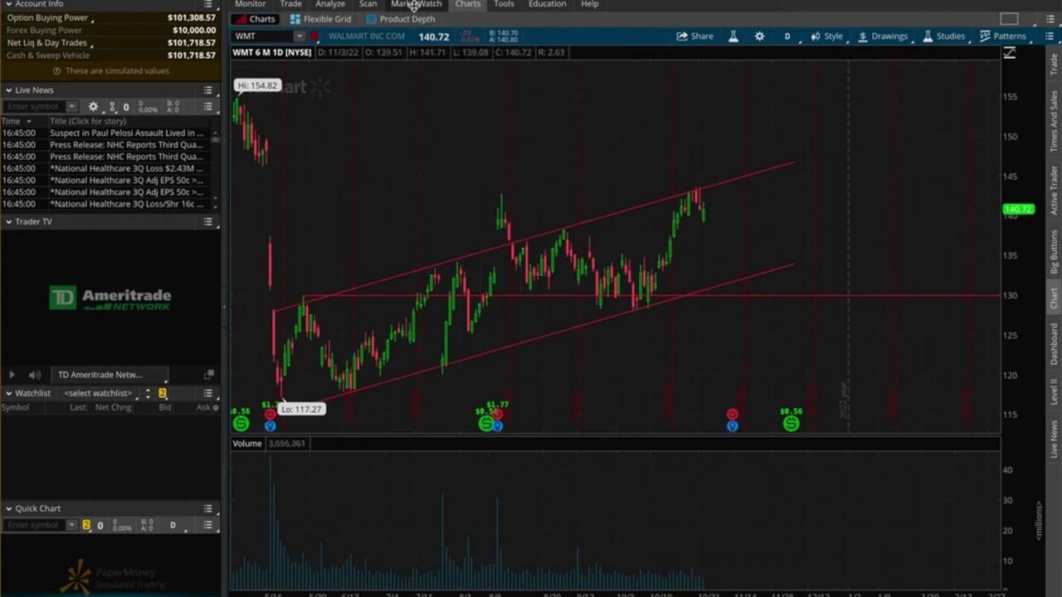
pyautogui.click(290, 4)
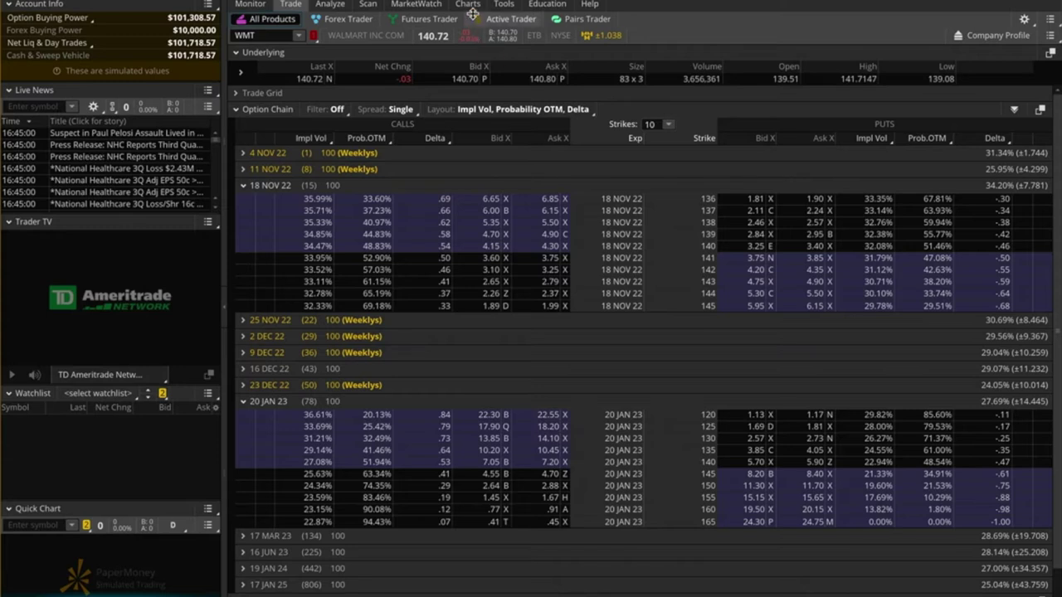
pyautogui.moveTo(468, 6)
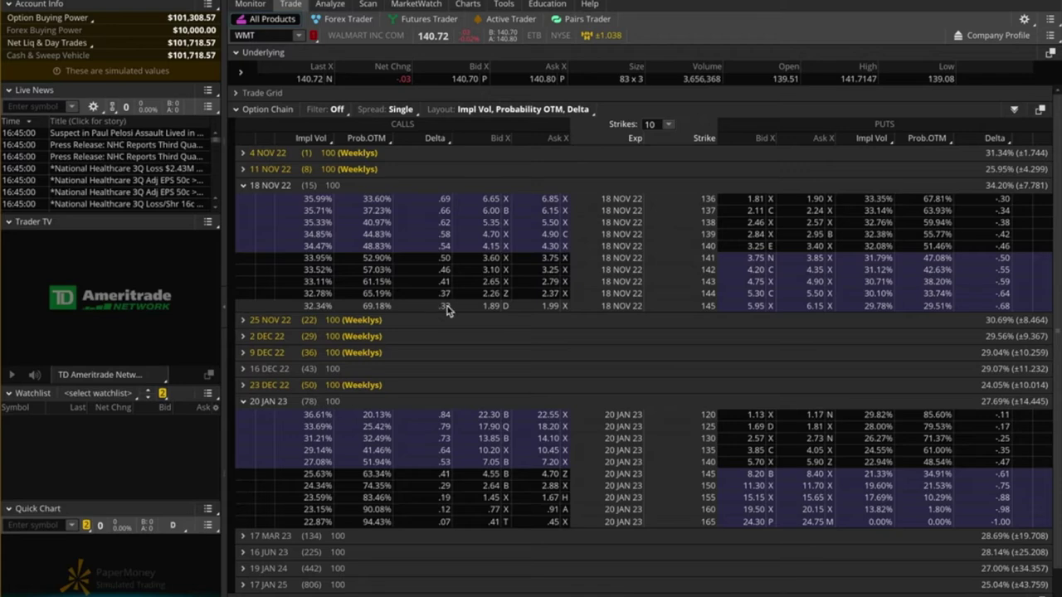
# - Build a WMT calendar order that sells the 18 NOV 22 145 call and buys the 20 JAN 23 145 call
pyautogui.click(492, 307)
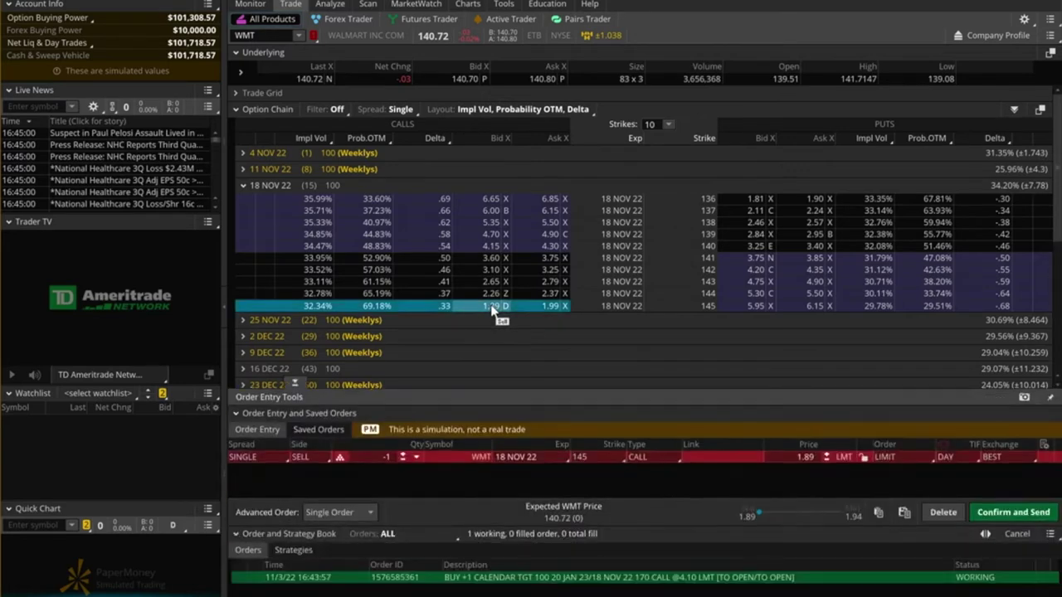
pyautogui.scroll(-5, 498, 303)
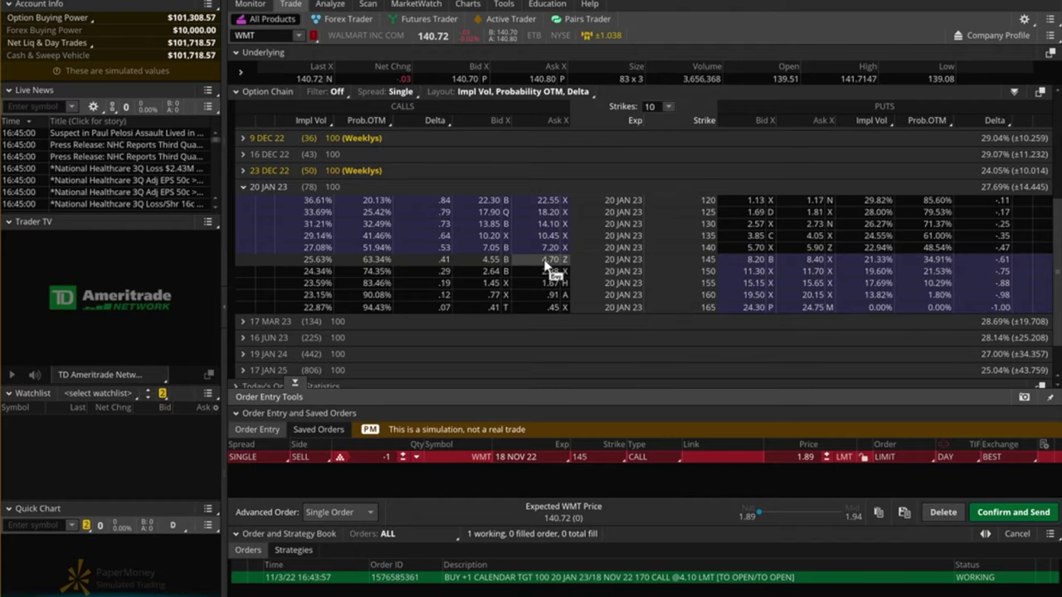
pyautogui.keyDown('ctrl'); pyautogui.click(548, 262); pyautogui.keyUp('ctrl')
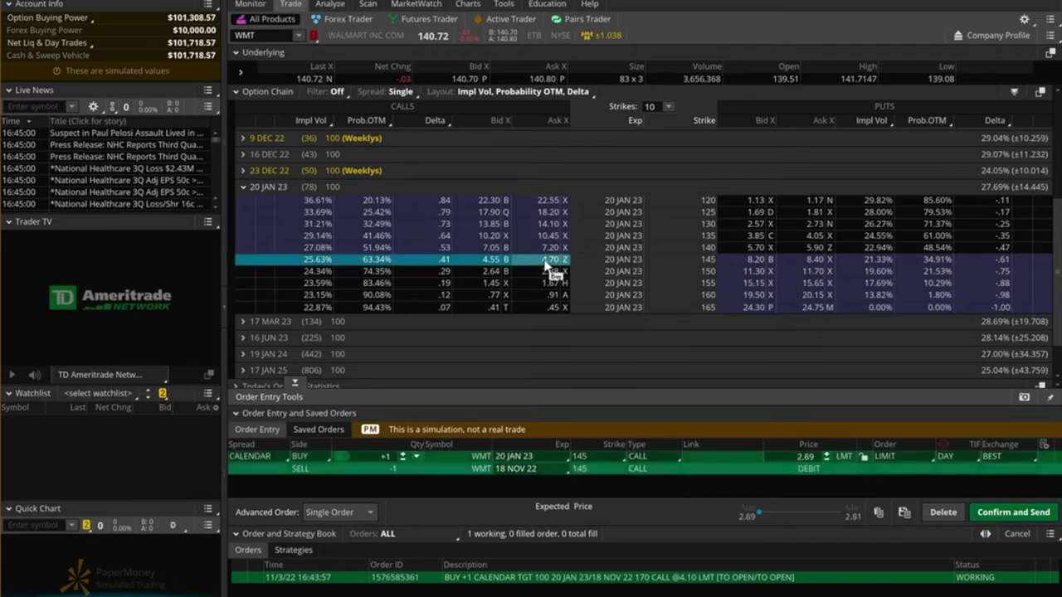
# - Analyze the WMT calendar order in the risk profile and inspect its profit and loss at prices between about 140.6 and 150.7
pyautogui.rightClick(695, 473)
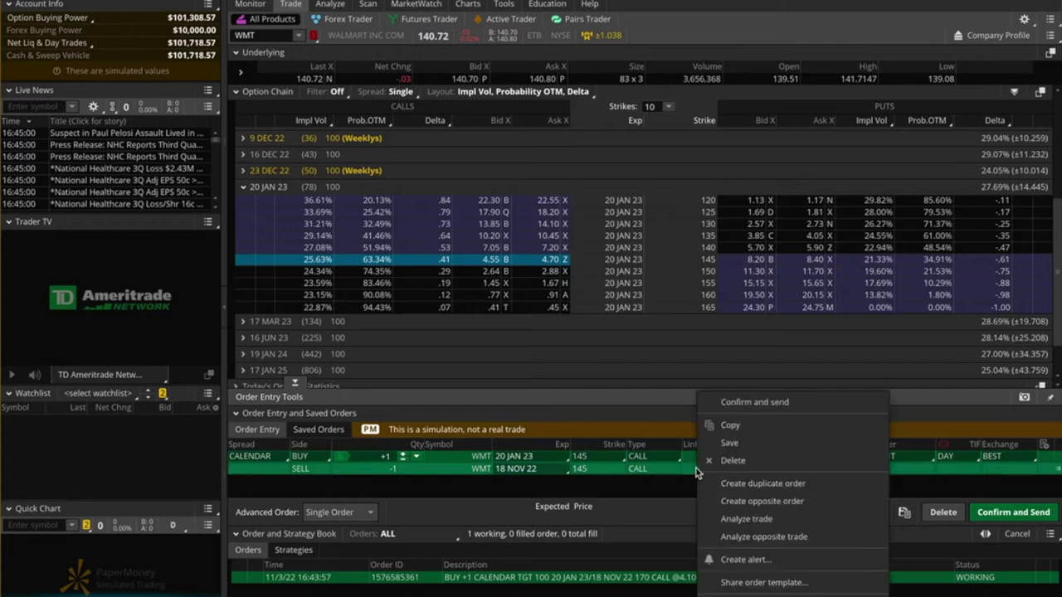
pyautogui.click(751, 519)
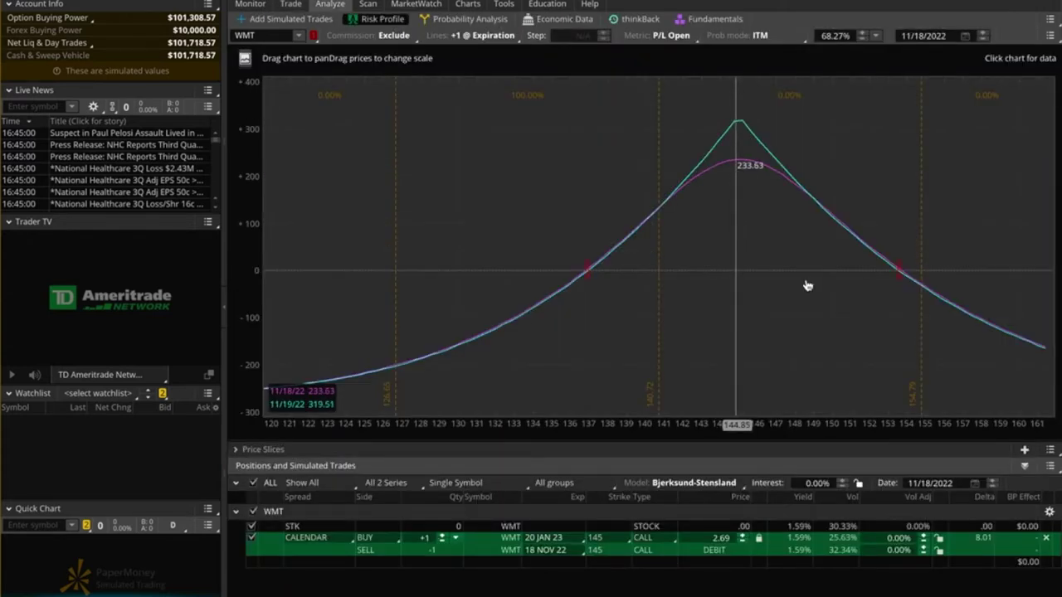
pyautogui.click(844, 398)
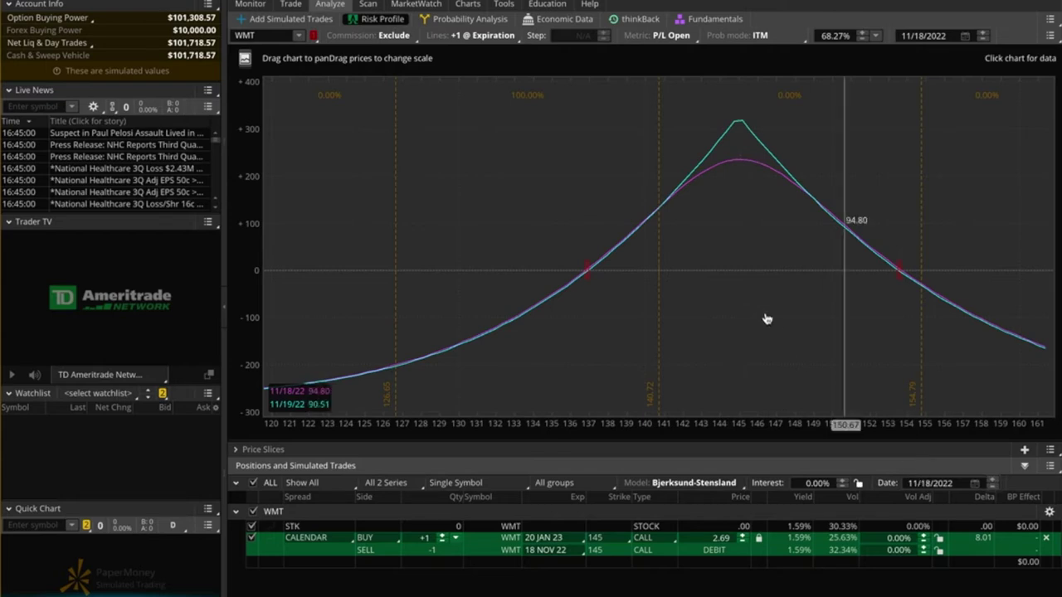
pyautogui.click(767, 307)
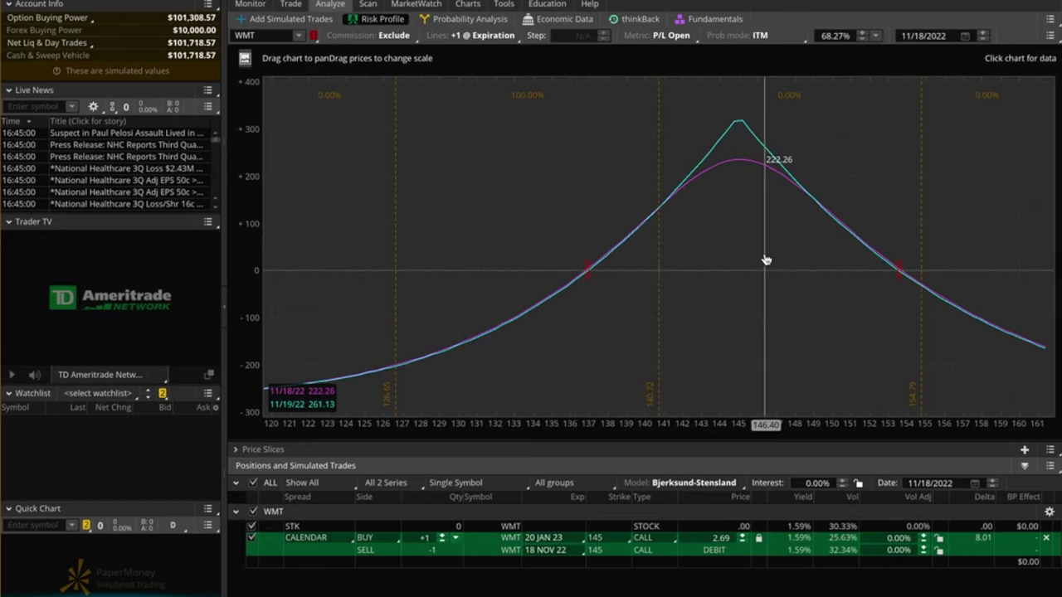
pyautogui.moveTo(767, 260); pyautogui.dragTo(656, 215)
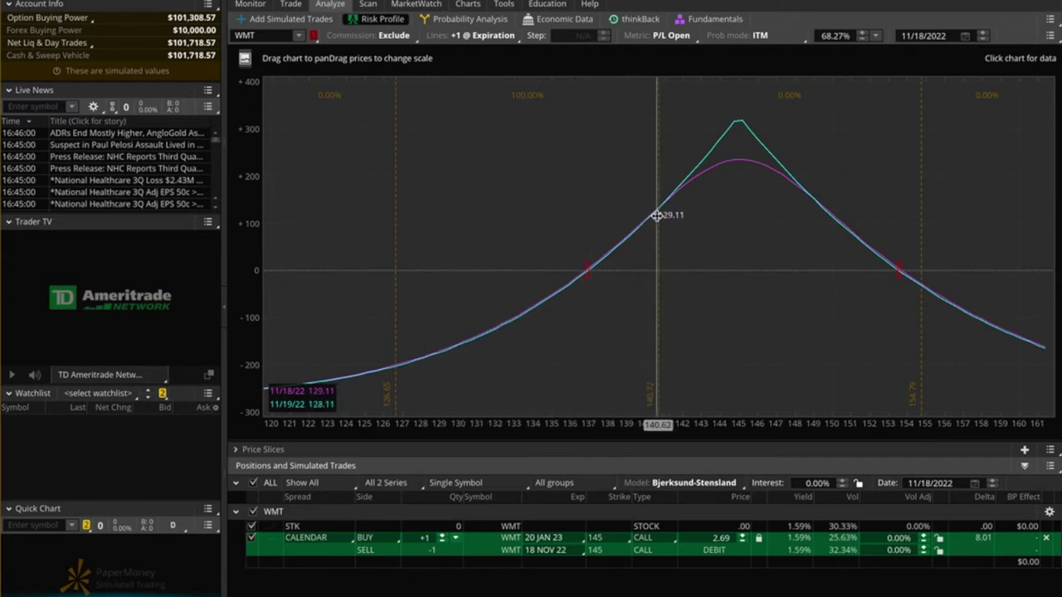
pyautogui.moveTo(657, 215); pyautogui.dragTo(659, 283)
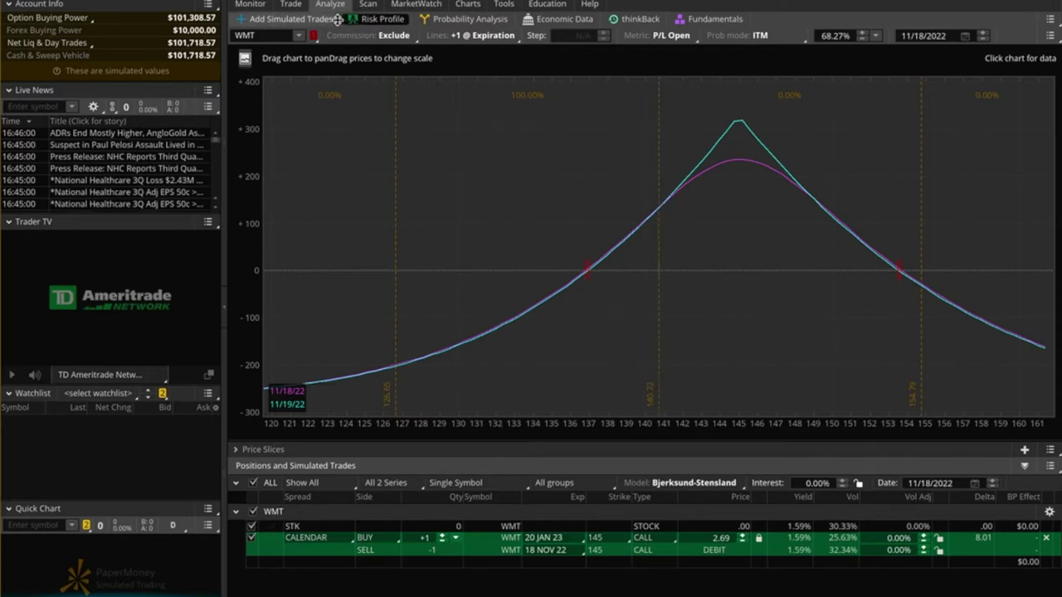
# - Delete the WMT calendar from the risk profile and analyze the calendar order again from the order entry area
pyautogui.rightClick(678, 549)
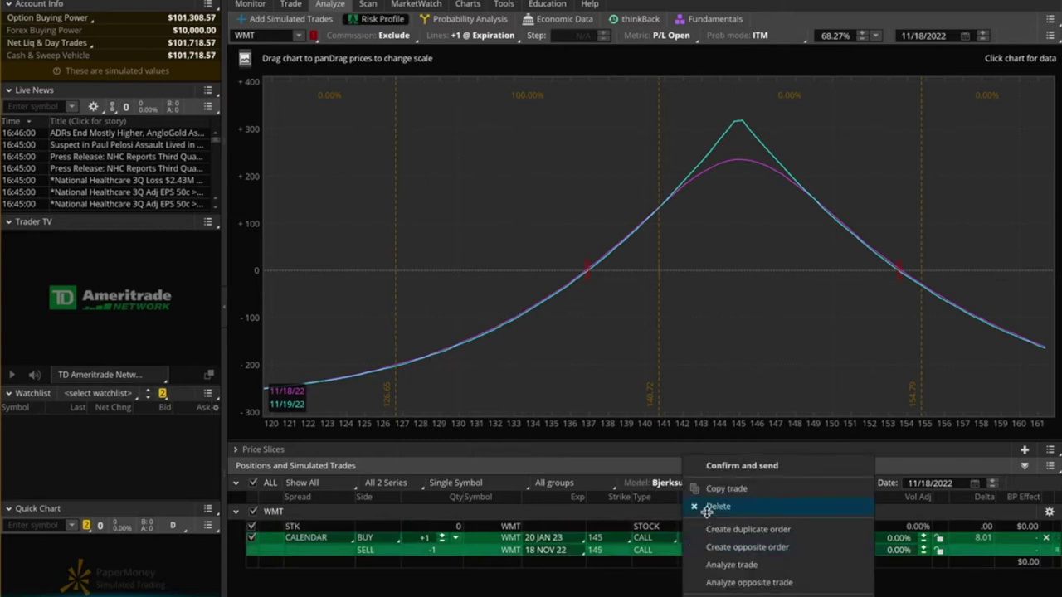
pyautogui.click(695, 506)
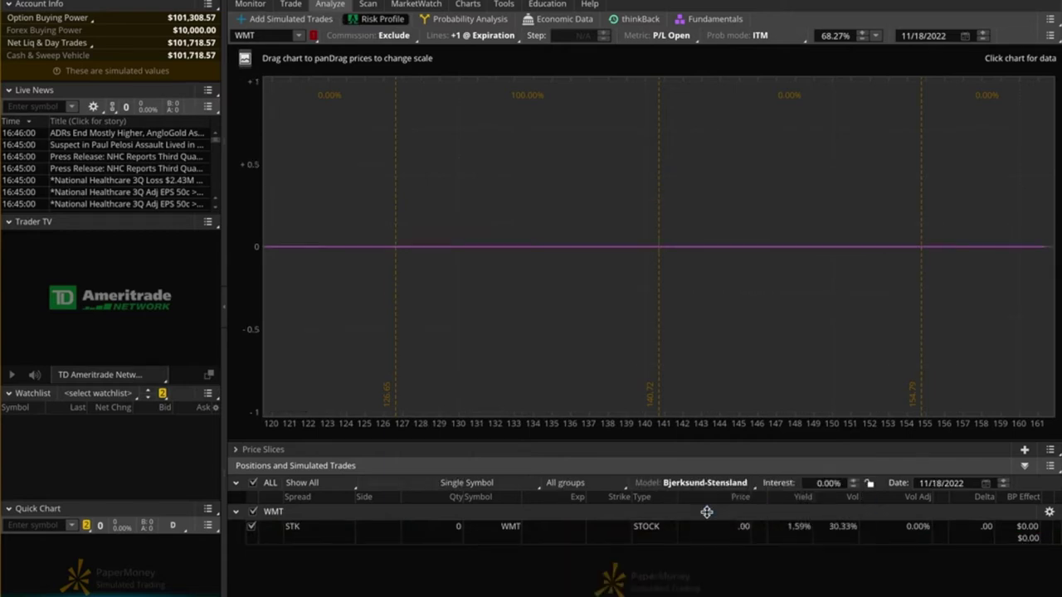
pyautogui.click(290, 4)
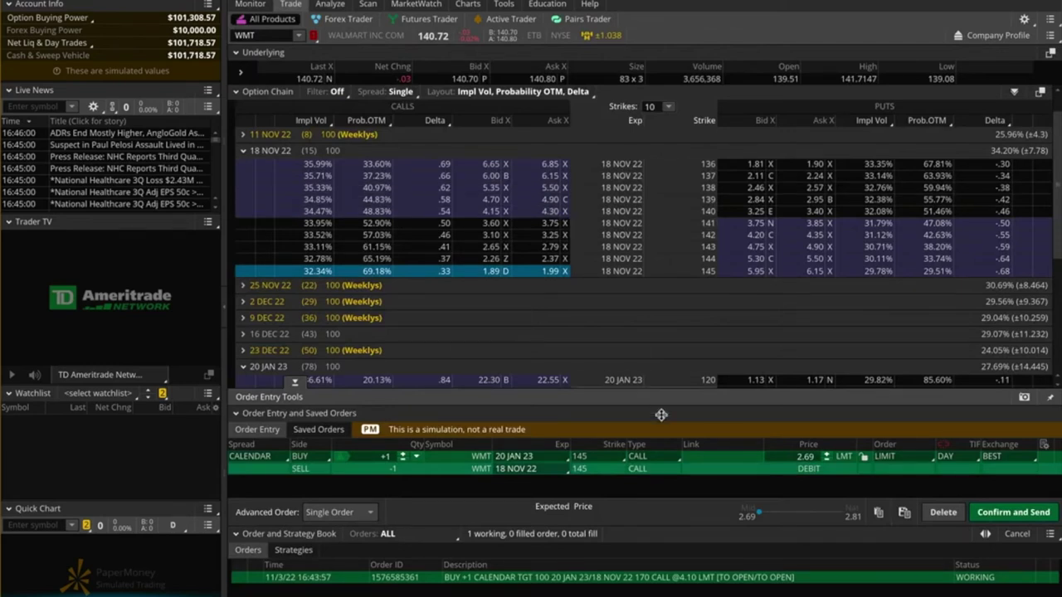
pyautogui.rightClick(701, 471)
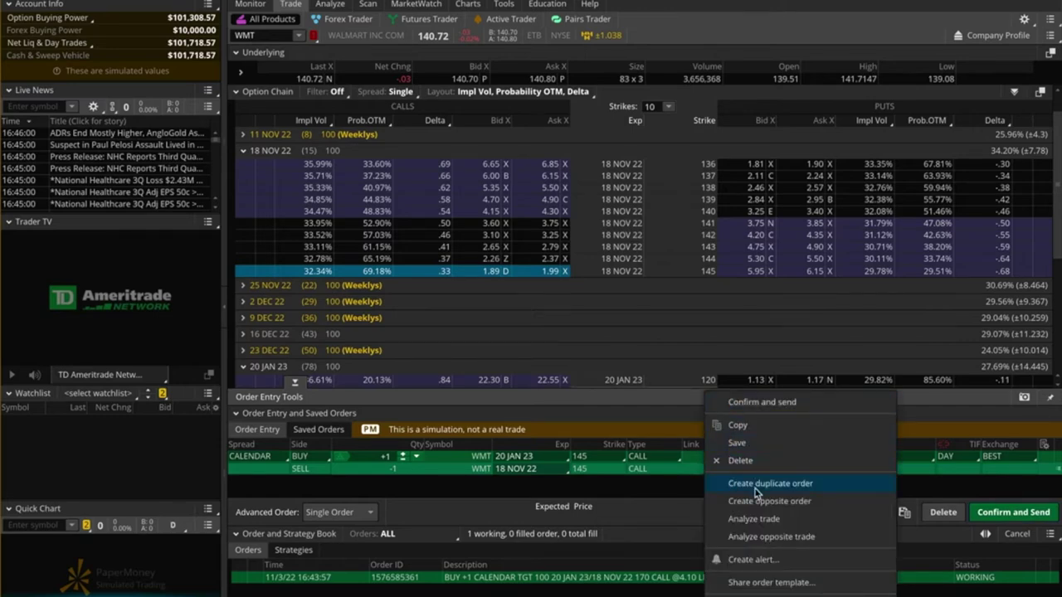
pyautogui.click(756, 518)
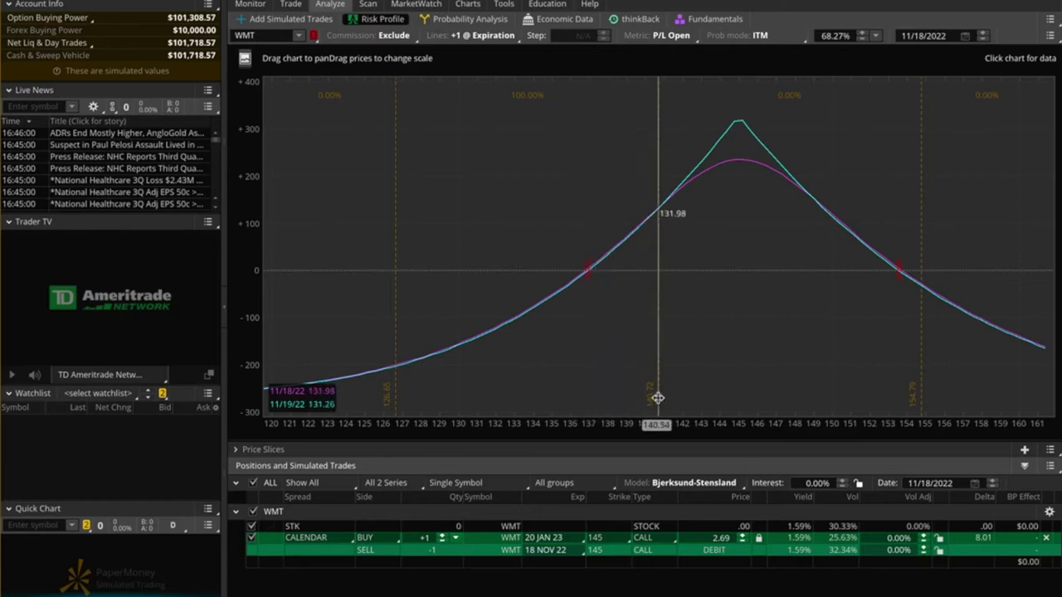
# - Confirm and send the simulated WMT 20 JAN 23/18 NOV 22 145 call calendar purchase at a 2.69 limit from the risk profile
pyautogui.rightClick(741, 548)
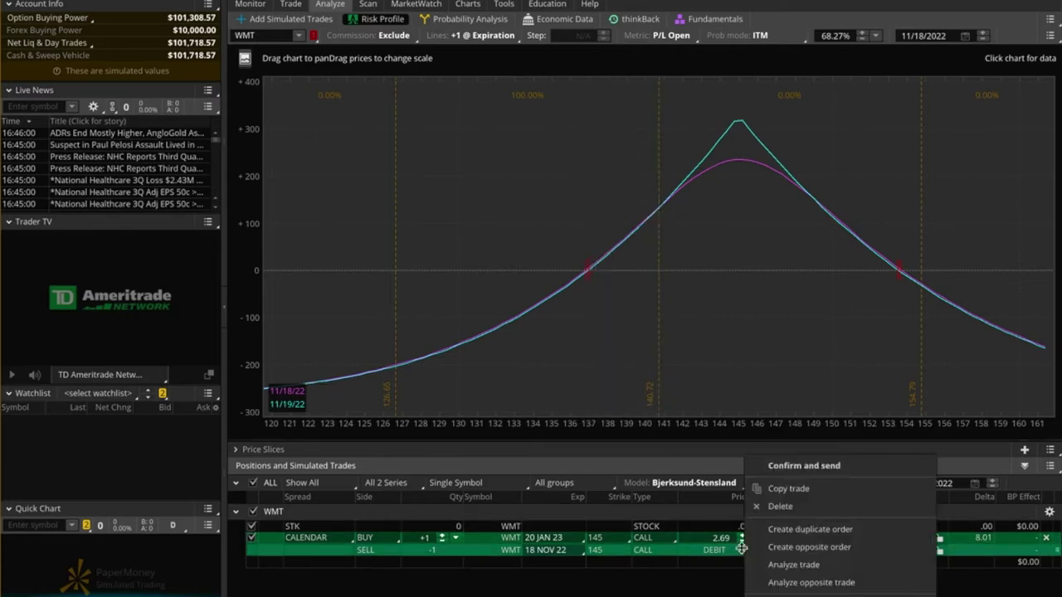
pyautogui.click(784, 467)
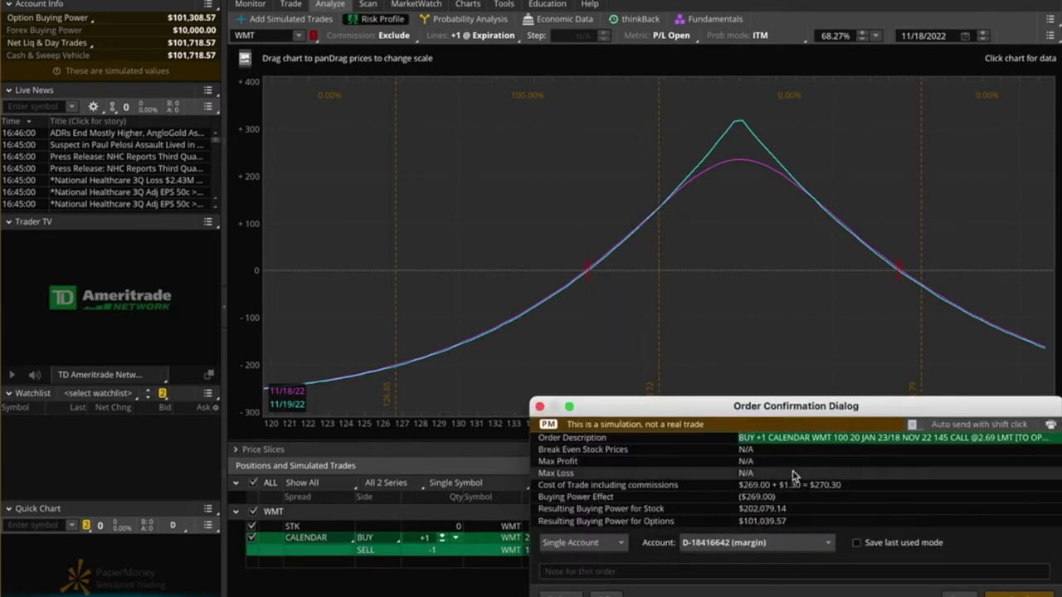
pyautogui.click(1002, 594)
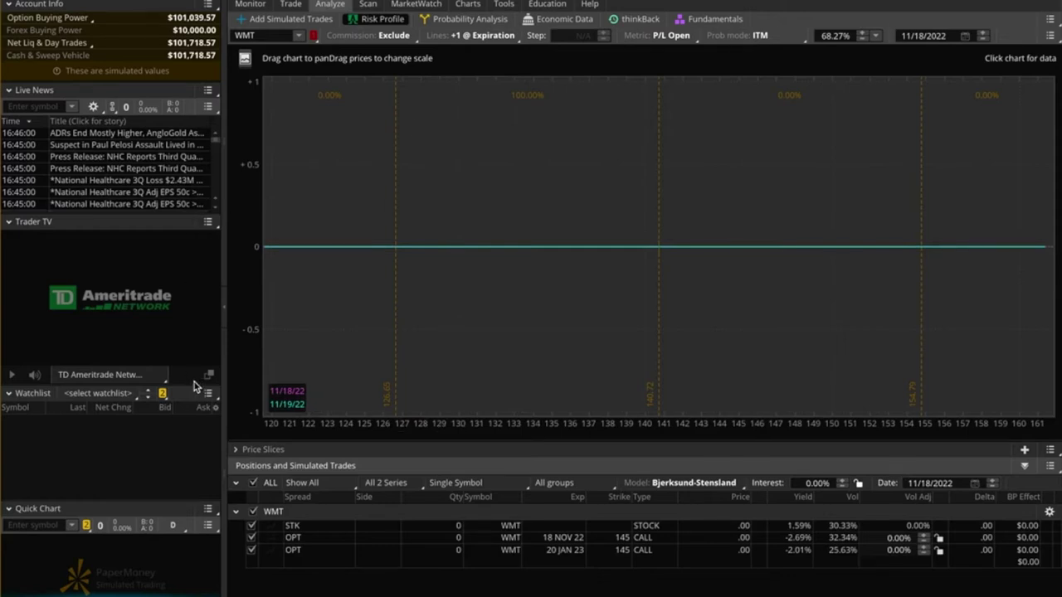
# - Load the public S&P 100 list into the empty watchlist
pyautogui.click(130, 393)
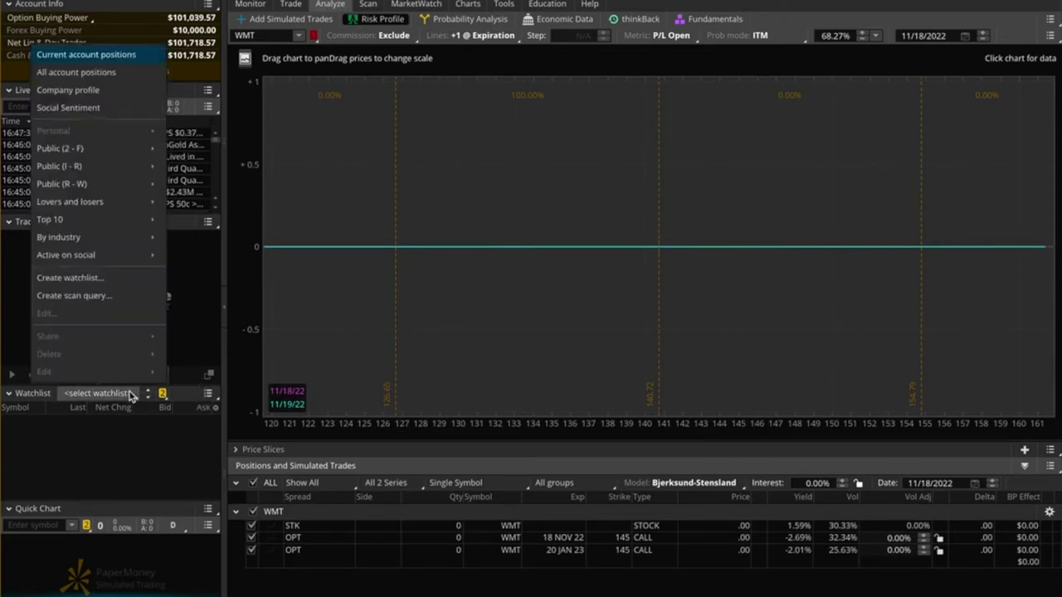
pyautogui.moveTo(114, 166)
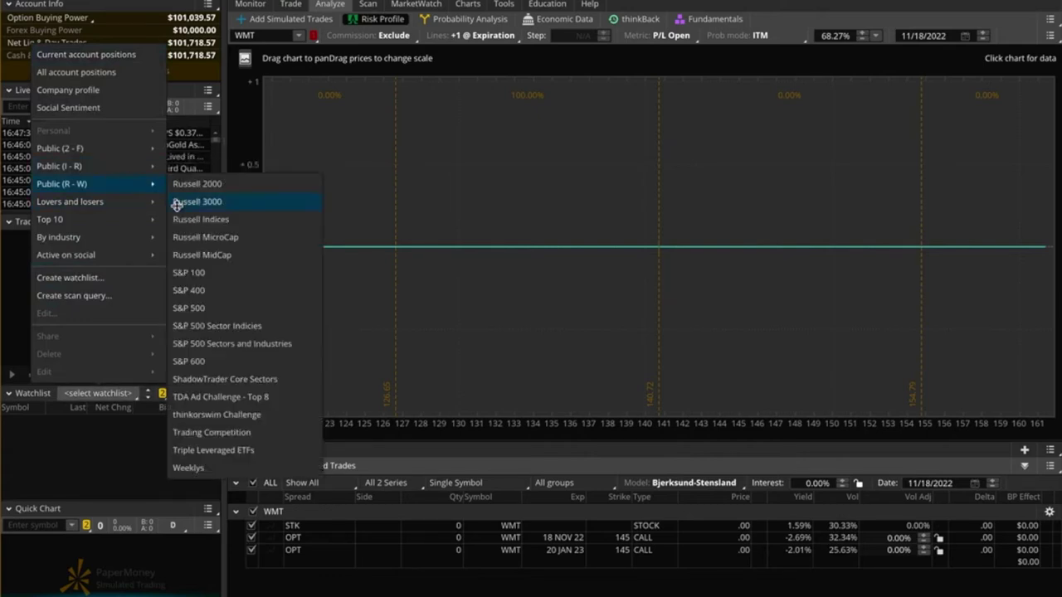
pyautogui.click(189, 273)
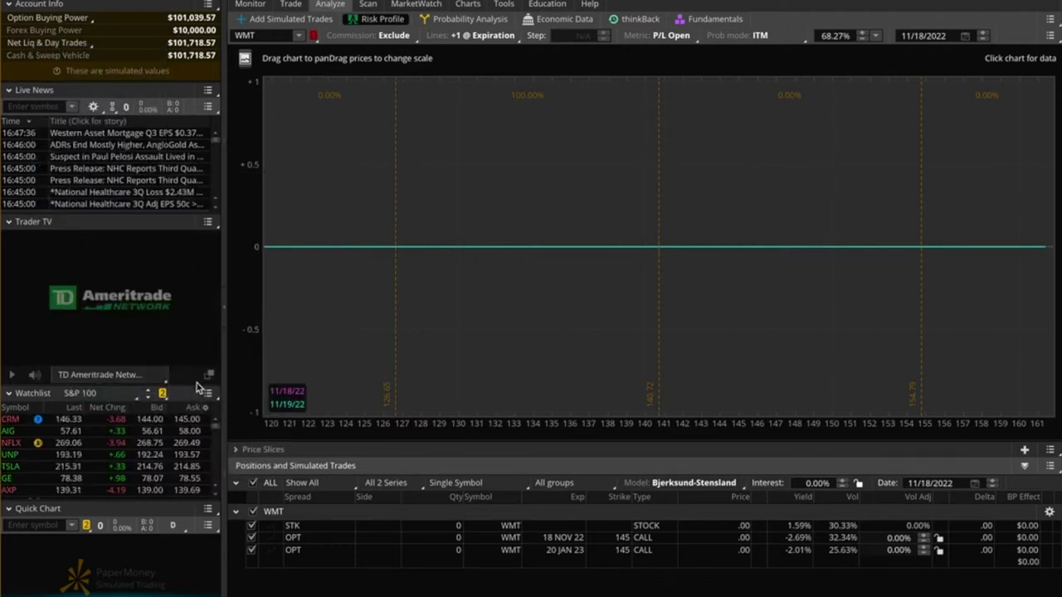
# - Open the S&P 100 watchlist's column customization and search the available columns for "days"
pyautogui.rightClick(207, 410)
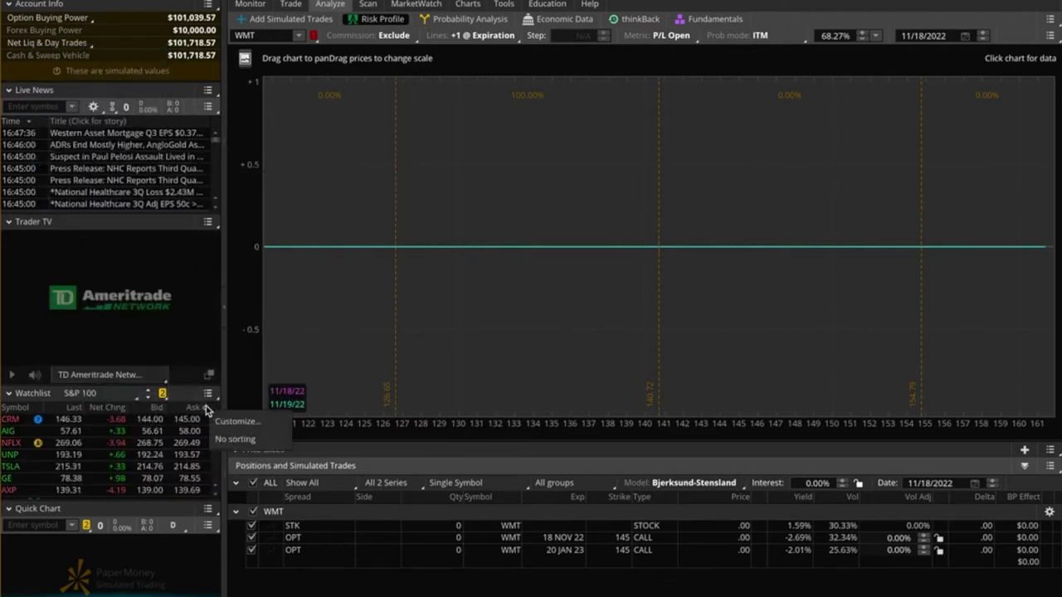
pyautogui.click(217, 419)
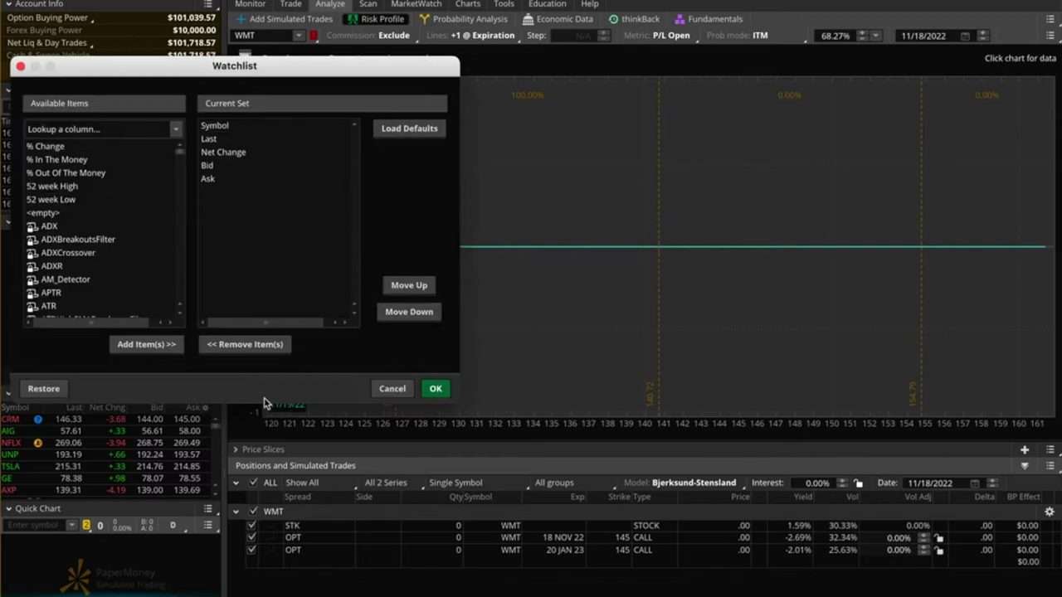
pyautogui.click(105, 128)
pyautogui.write('cay')
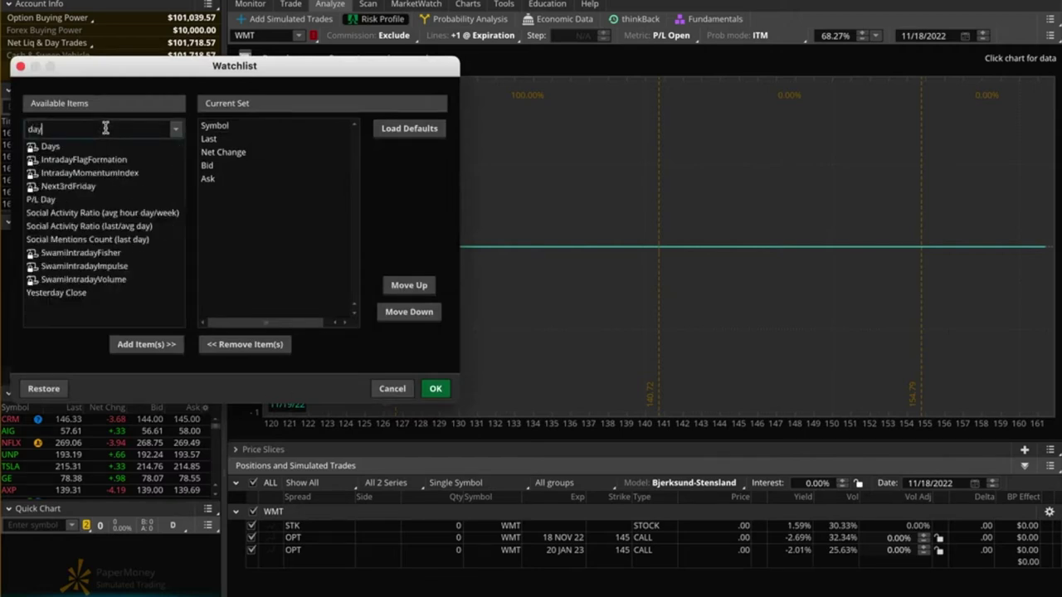
pyautogui.write('s')
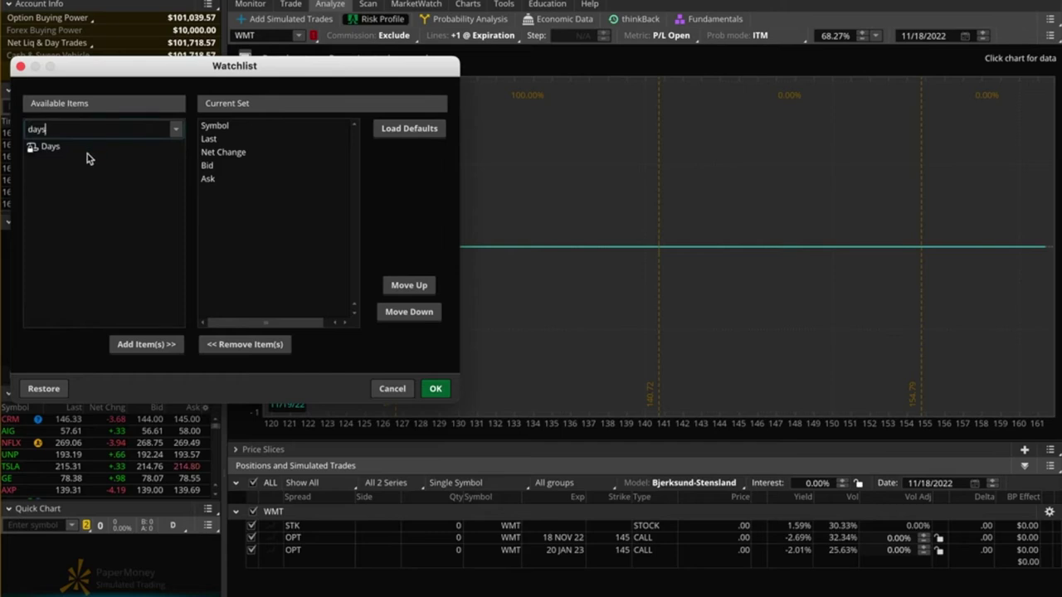
pyautogui.press('BackSpace')
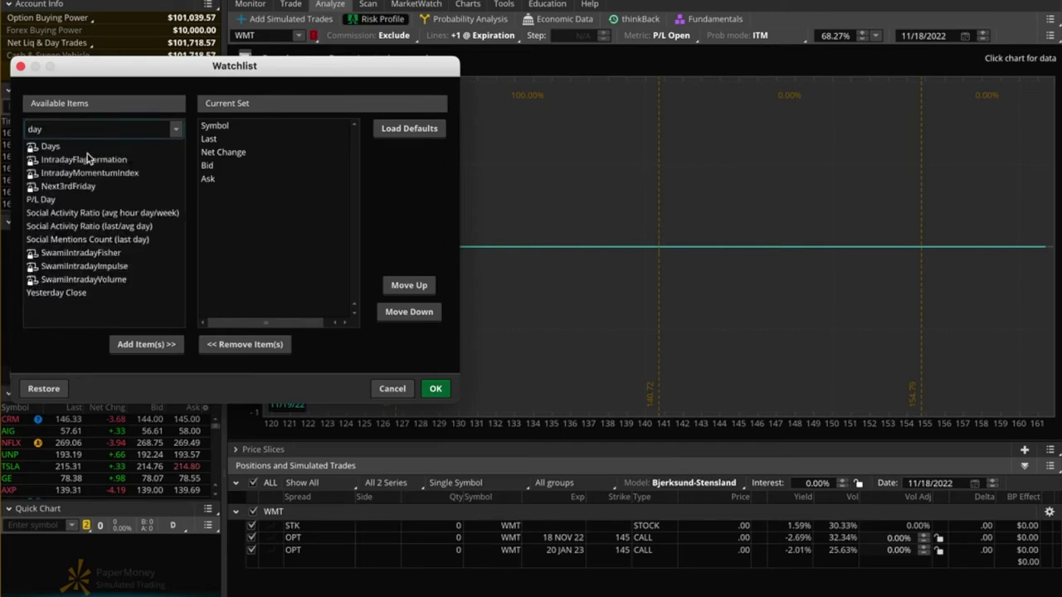
# - Search the available watchlist columns for "earn", look through the column categories, and cancel the customization
pyautogui.press('BackSpace')
pyautogui.press('BackSpace')
pyautogui.press('BackSpace')
pyautogui.write('ear')
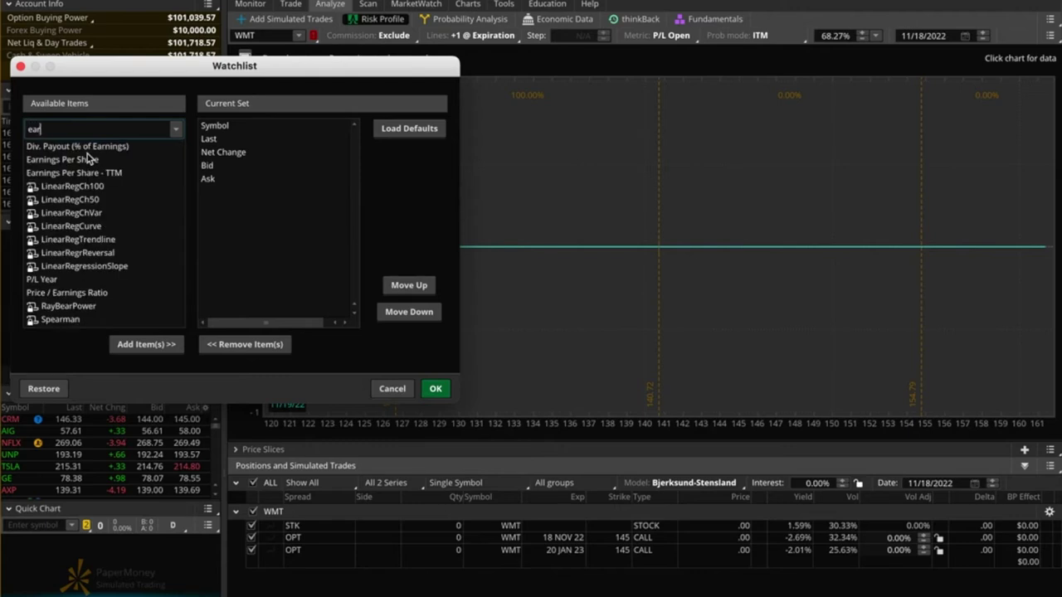
pyautogui.write('n')
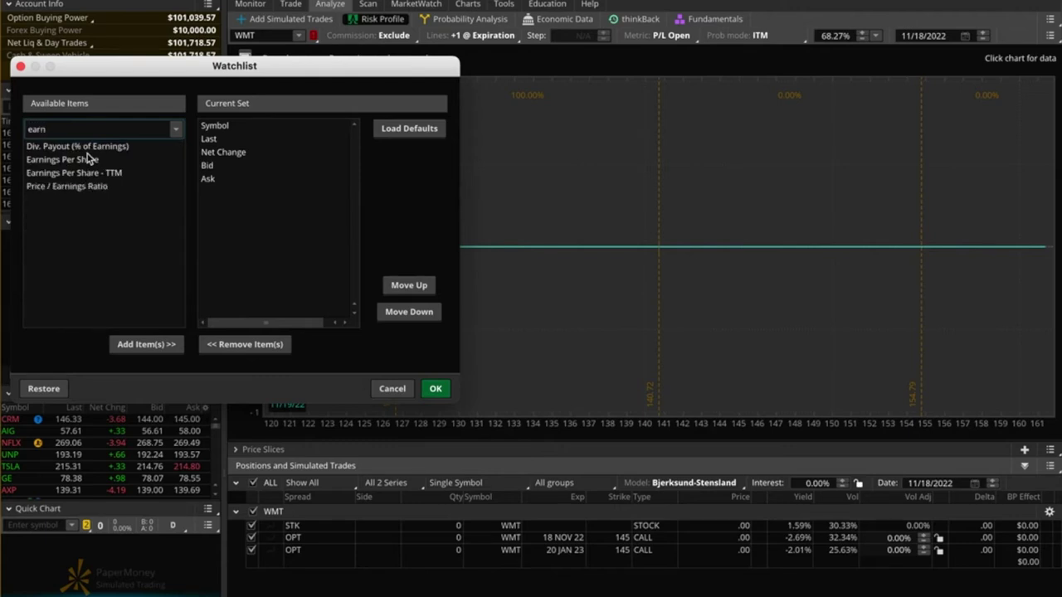
pyautogui.click(175, 131)
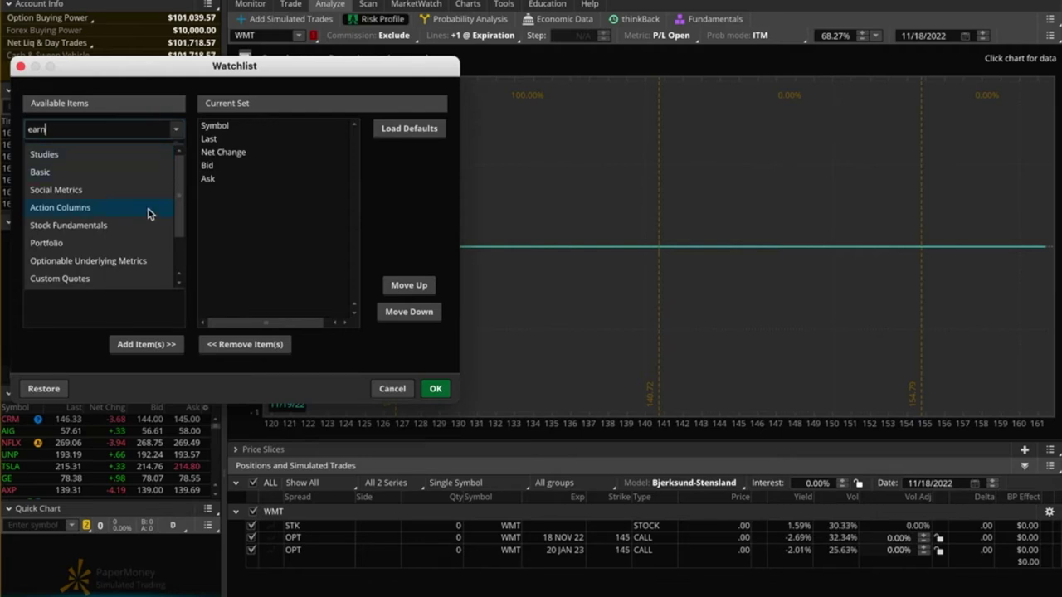
pyautogui.scroll(-1, 150, 214)
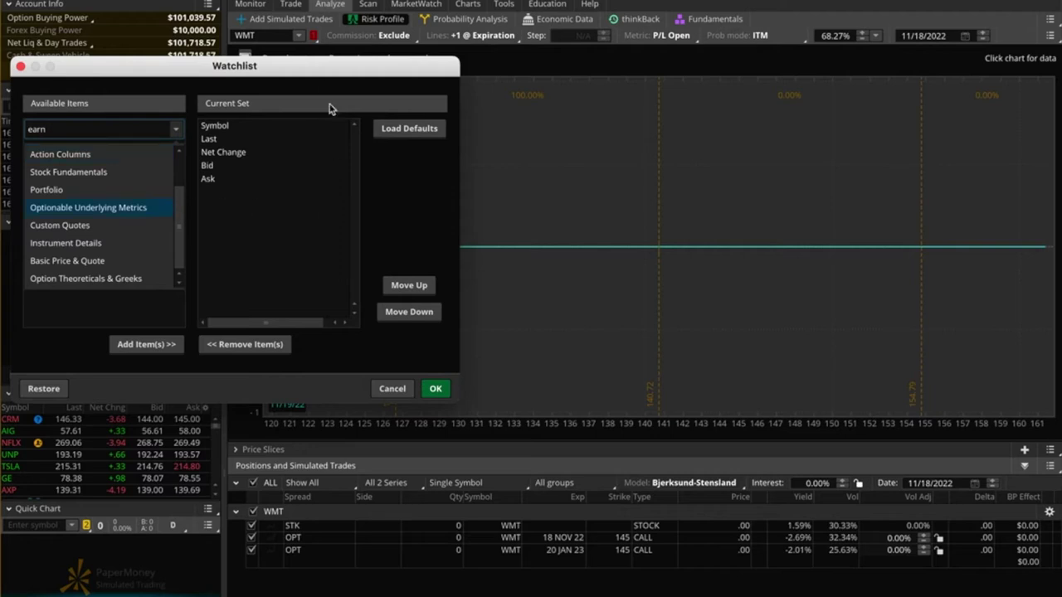
pyautogui.click(324, 70)
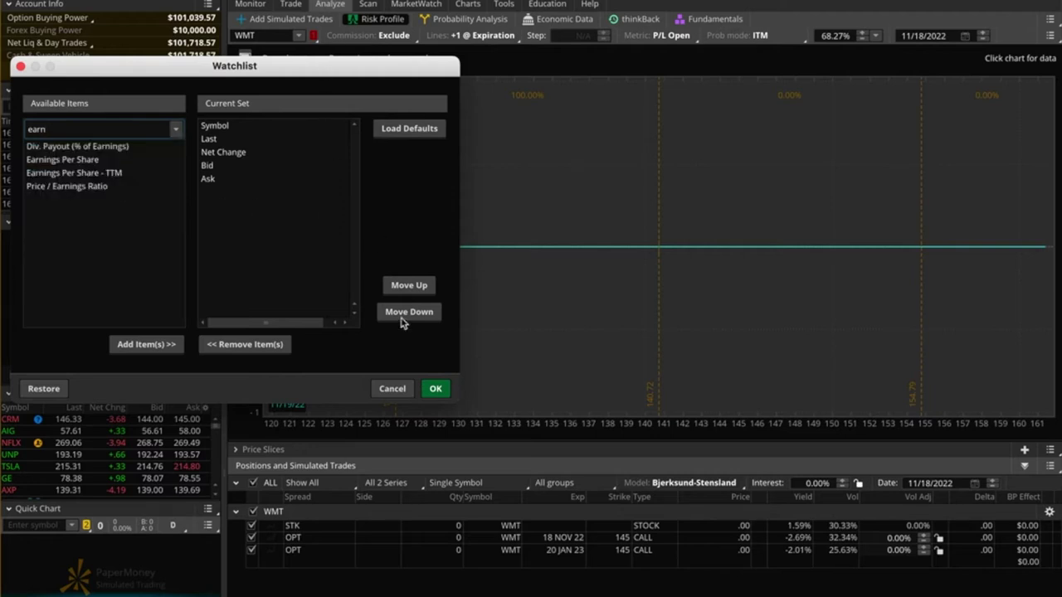
pyautogui.click(404, 390)
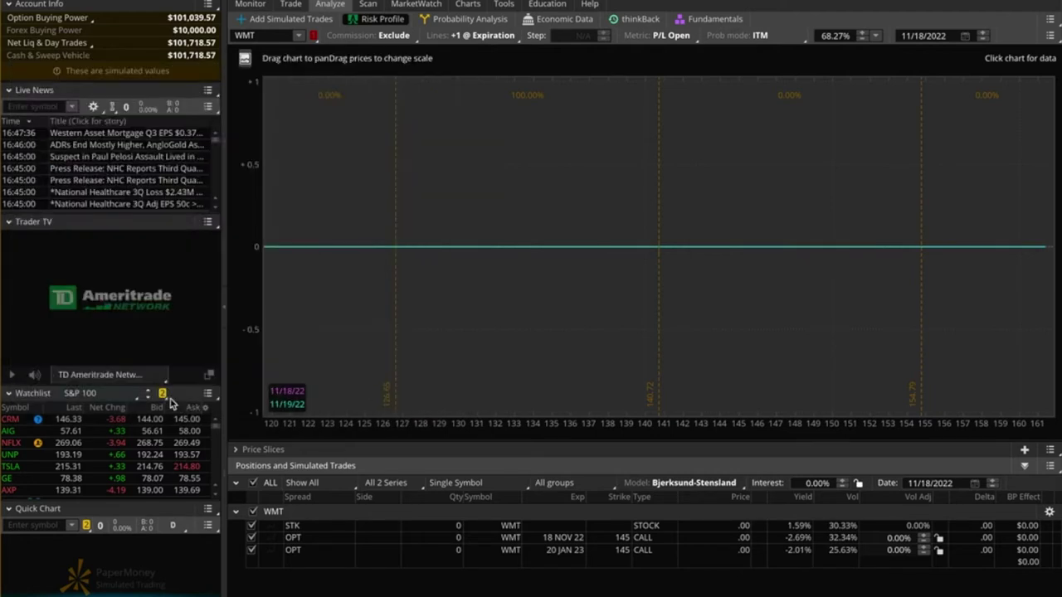
# - Reopen the watchlist's column customization and search the available columns for "dat" and "day"
pyautogui.click(210, 397)
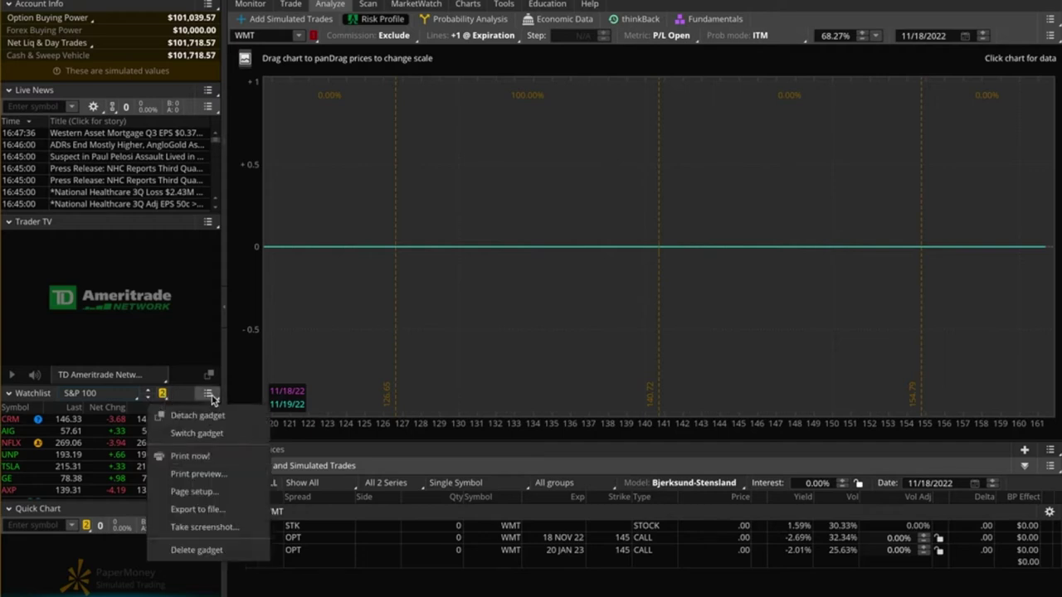
pyautogui.click(211, 398)
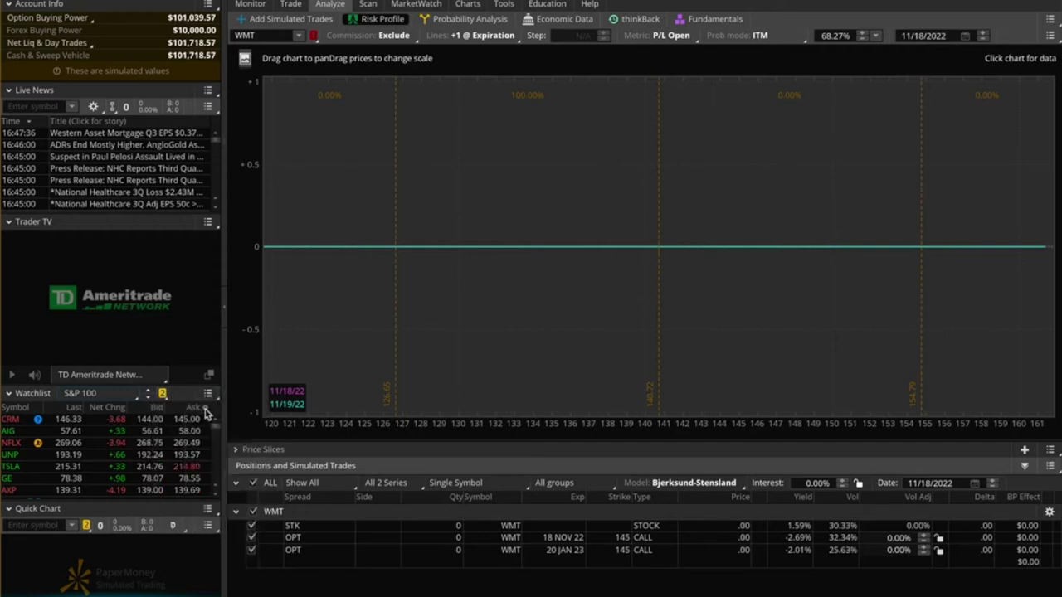
pyautogui.rightClick(205, 410)
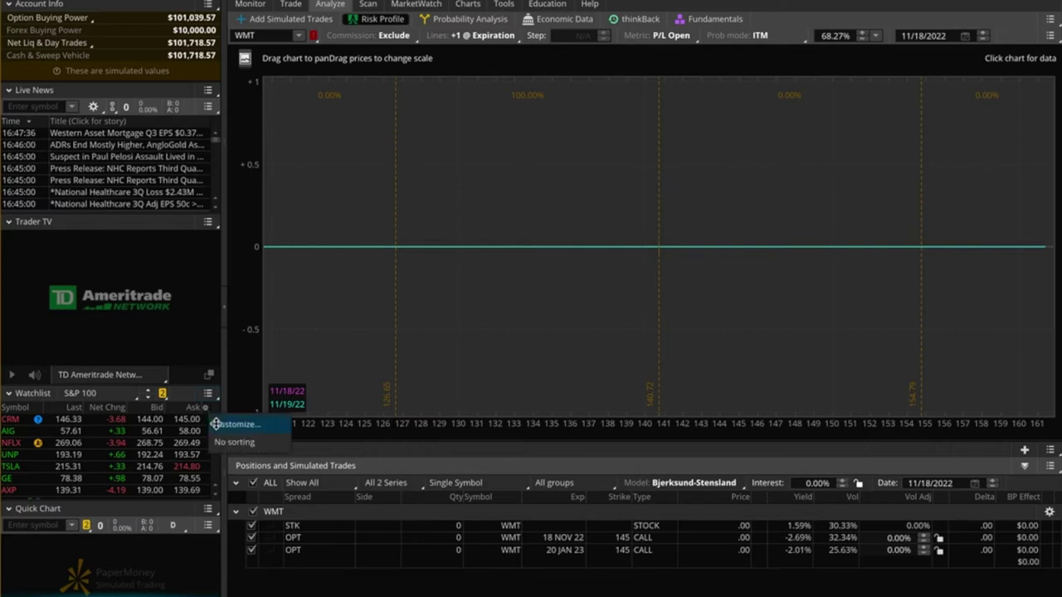
pyautogui.click(218, 423)
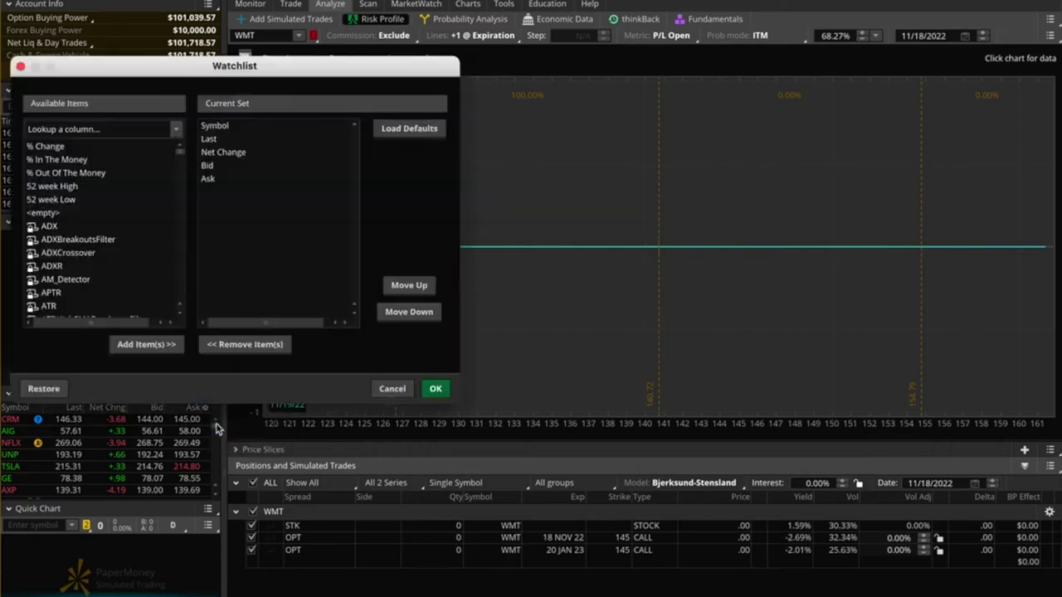
pyautogui.click(111, 129)
pyautogui.write('dat')
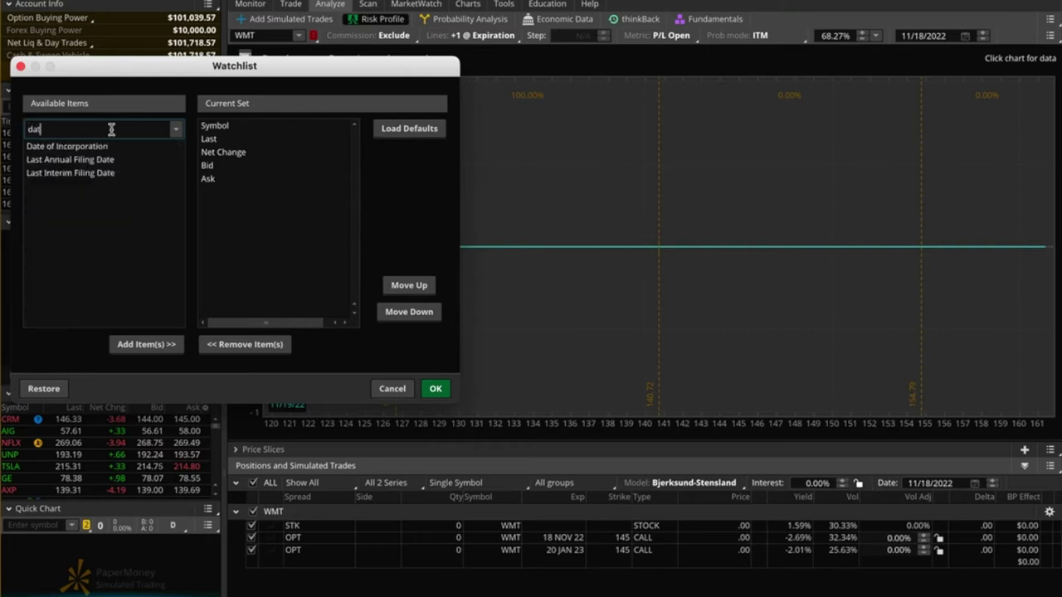
pyautogui.press('BackSpace')
pyautogui.write('y')
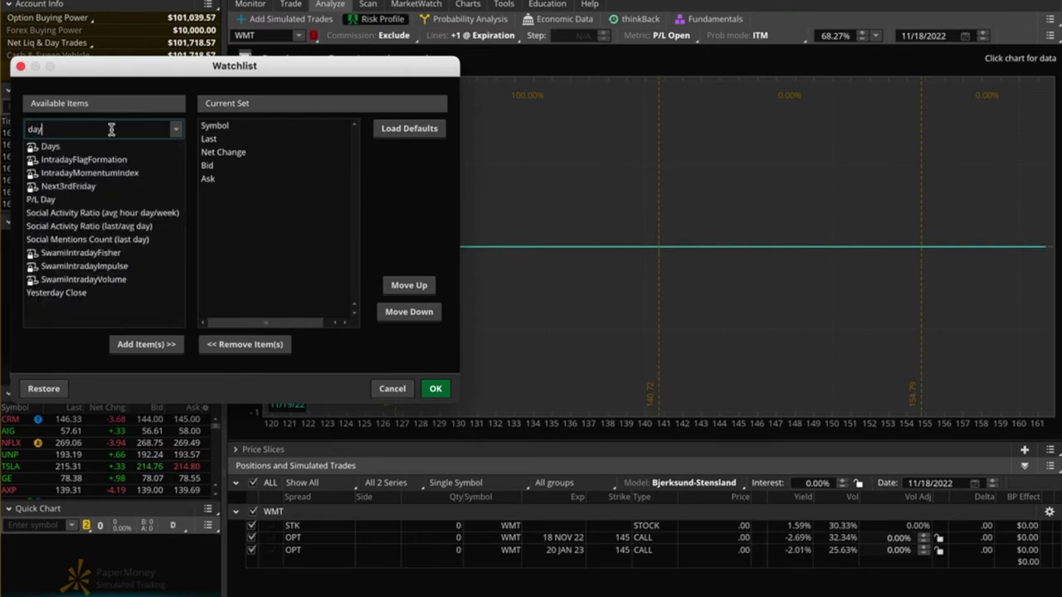
pyautogui.press('BackSpace')
pyautogui.press('BackSpace')
pyautogui.press('BackSpace')
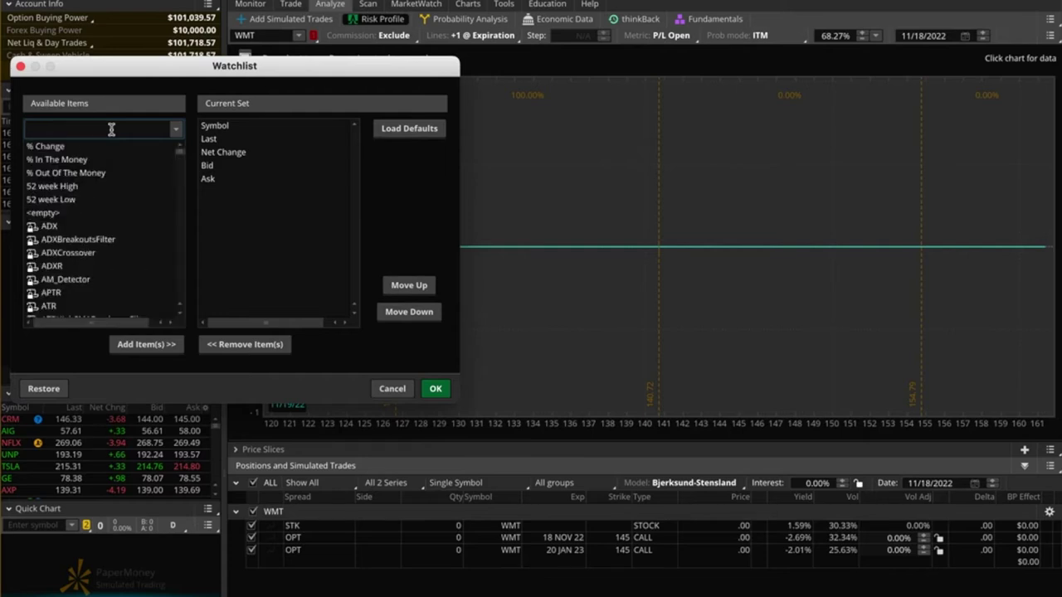
# - Search the available watchlist columns for "TSD", clear the search, and close the column customization
pyautogui.write('S')
pyautogui.write('T')
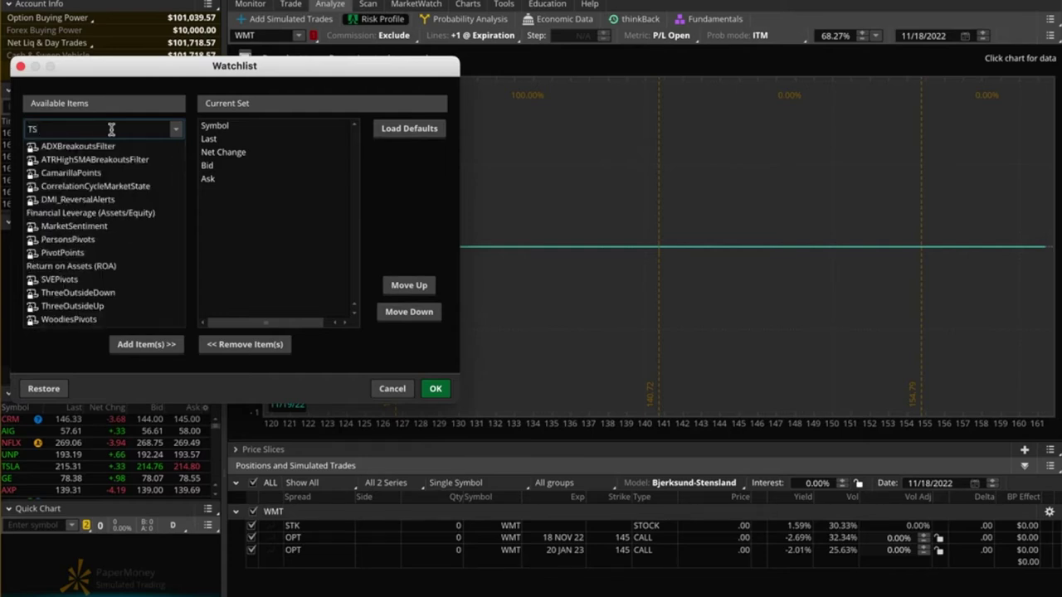
pyautogui.write('D')
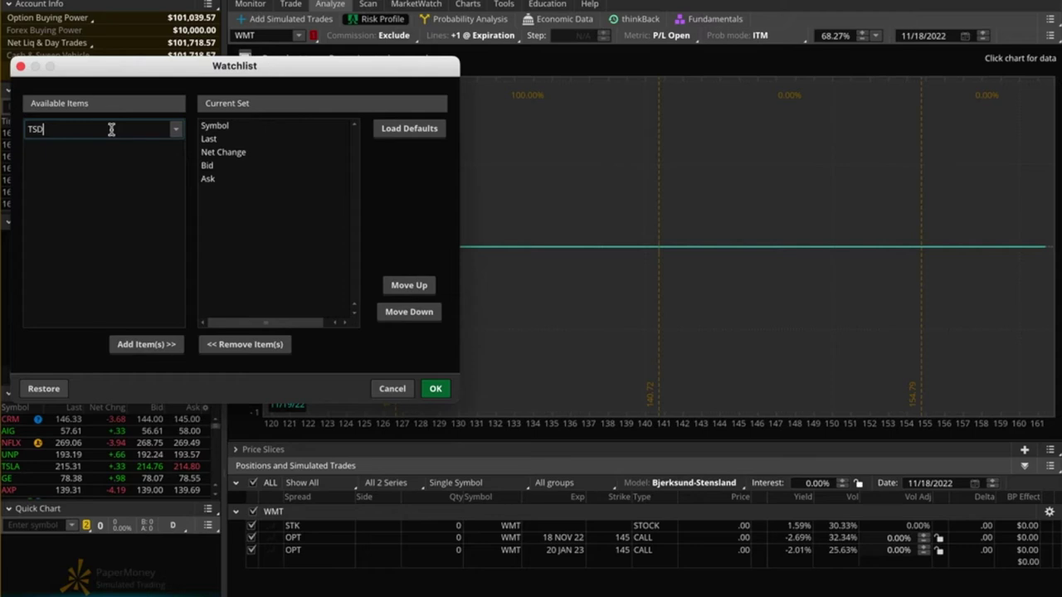
pyautogui.press('BackSpace')
pyautogui.press('BackSpace')
pyautogui.press('BackSpace')
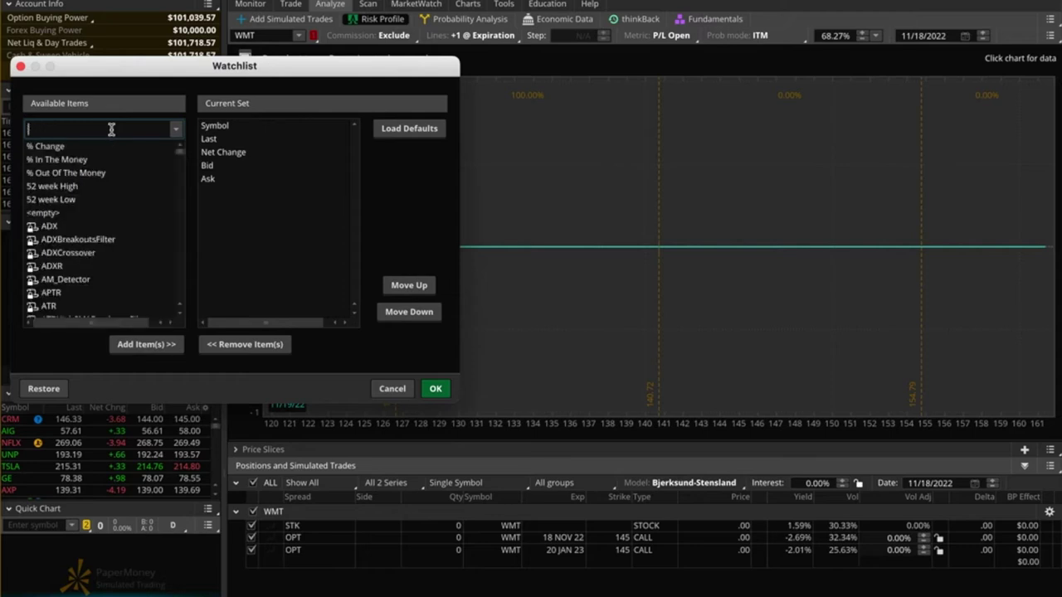
pyautogui.click(176, 129)
pyautogui.click(178, 131)
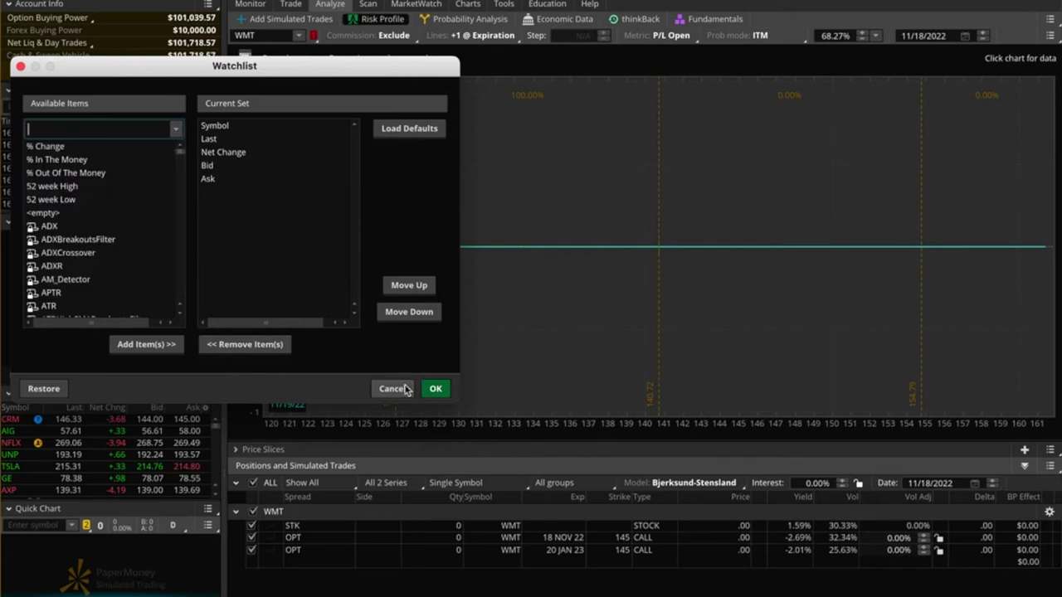
pyautogui.click(436, 388)
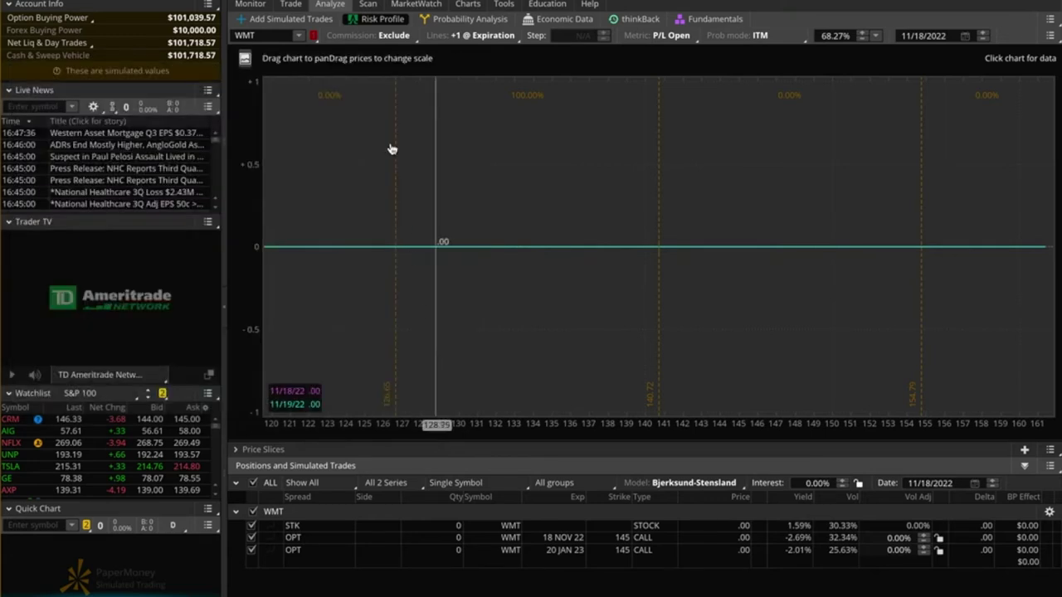
# - Open the WMT chart and check the upcoming earnings marker and the working limit order
pyautogui.click(467, 5)
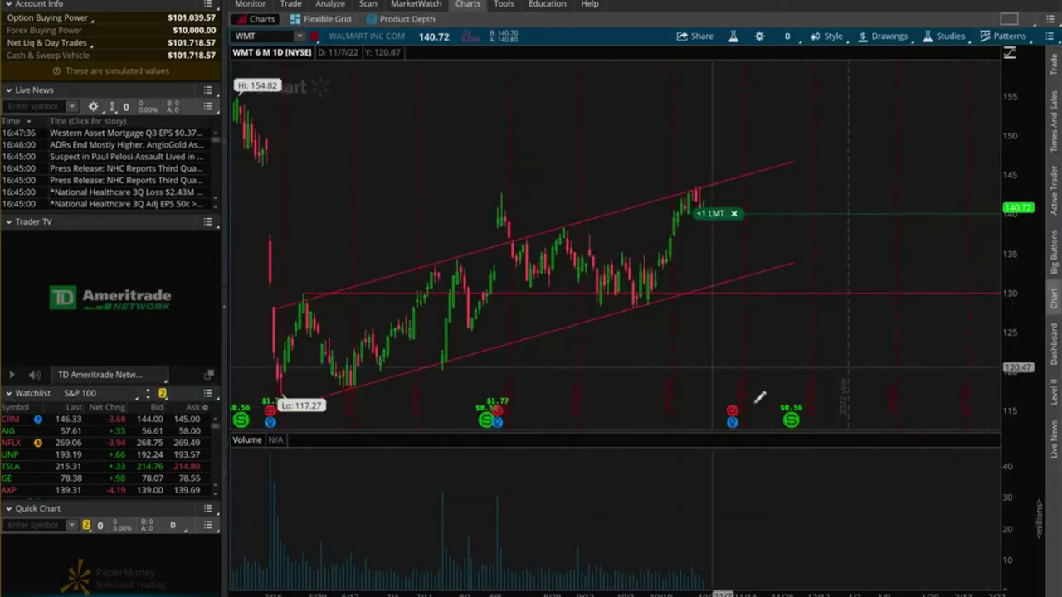
pyautogui.moveTo(734, 419)
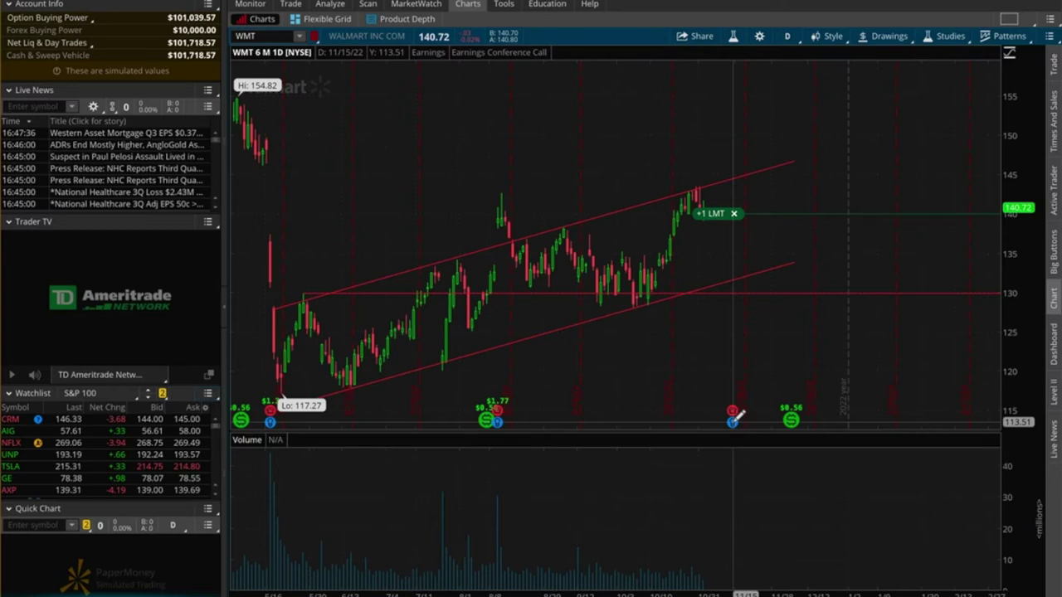
pyautogui.moveTo(719, 219)
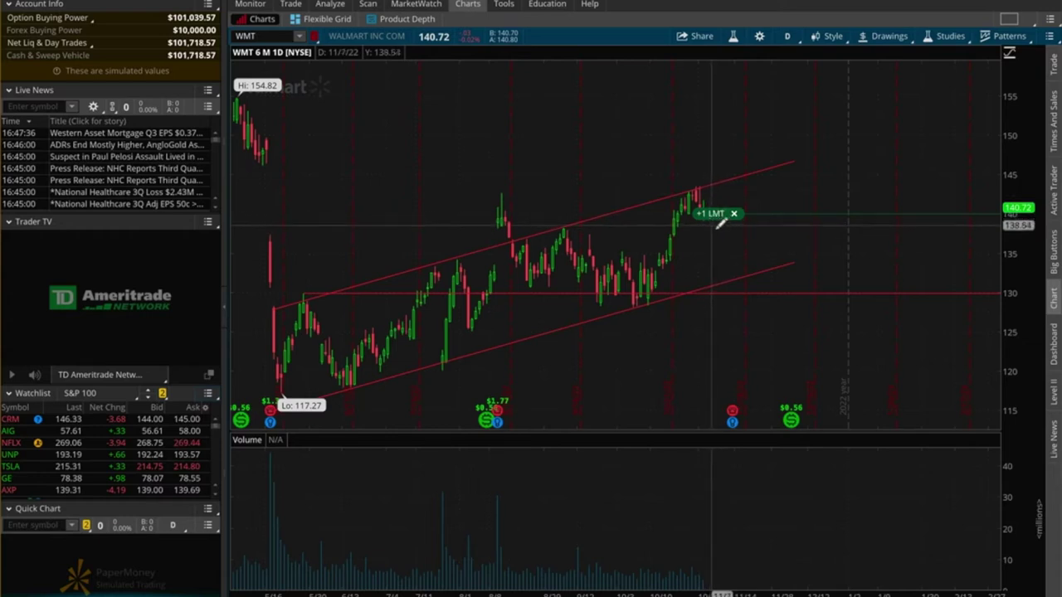
# - Place a text note above the WMT price channel with the lines "7 days to earnings" and "expect to hold about 3-4 days"
pyautogui.click(874, 36)
pyautogui.moveTo(875, 137)
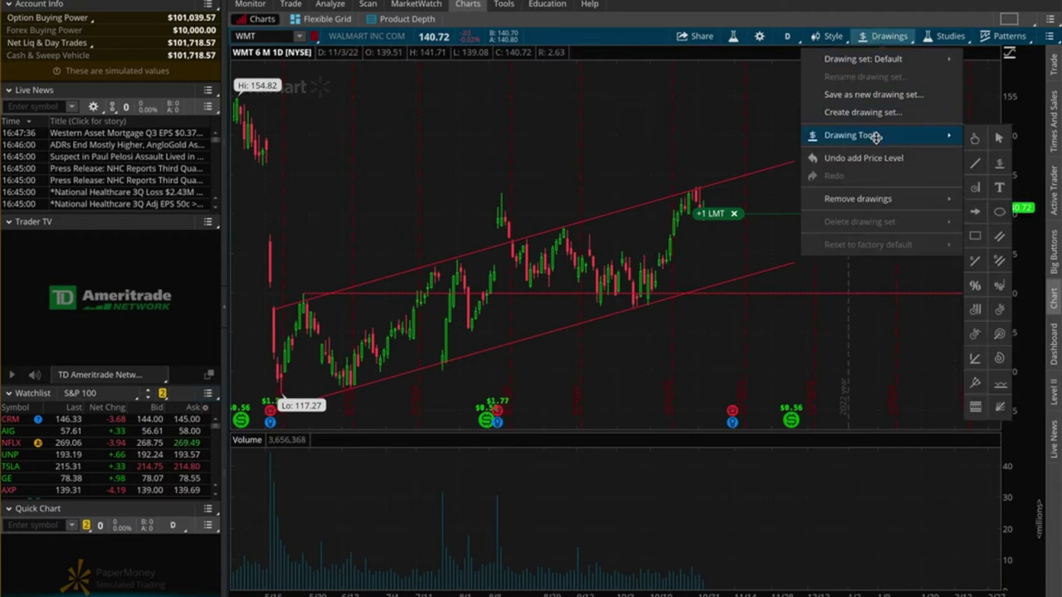
pyautogui.click(999, 187)
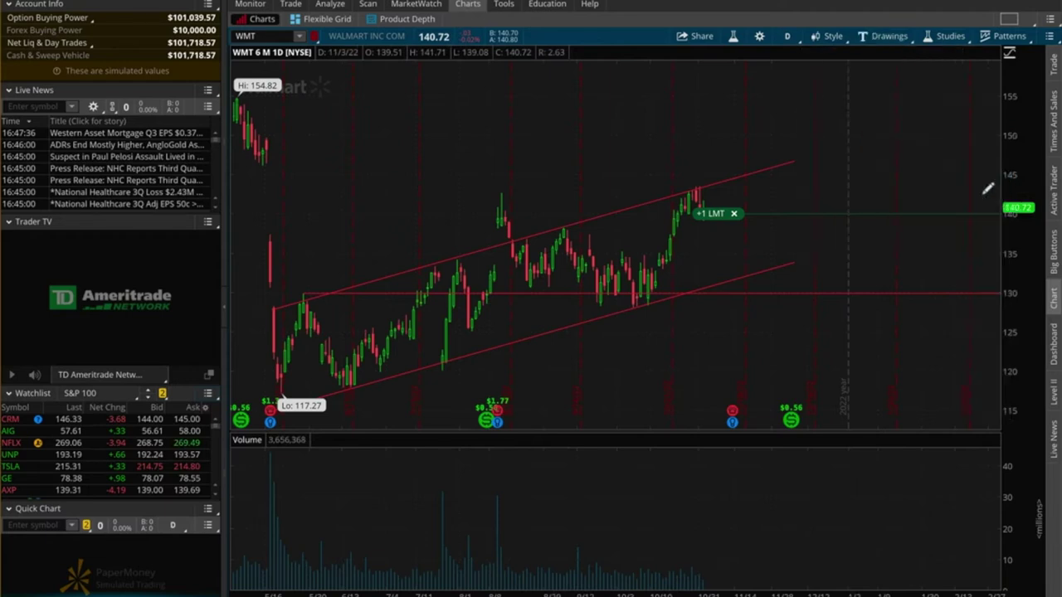
pyautogui.click(774, 109)
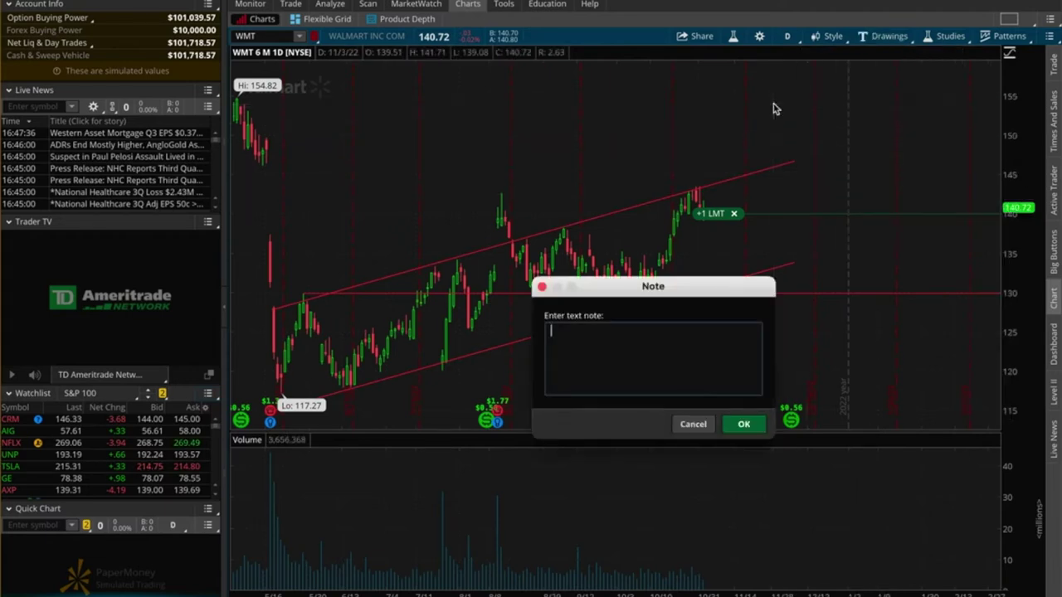
pyautogui.write('7 dte')
pyautogui.press('BackSpace')
pyautogui.write('ays to earnings ')
pyautogui.write('expect to hold')
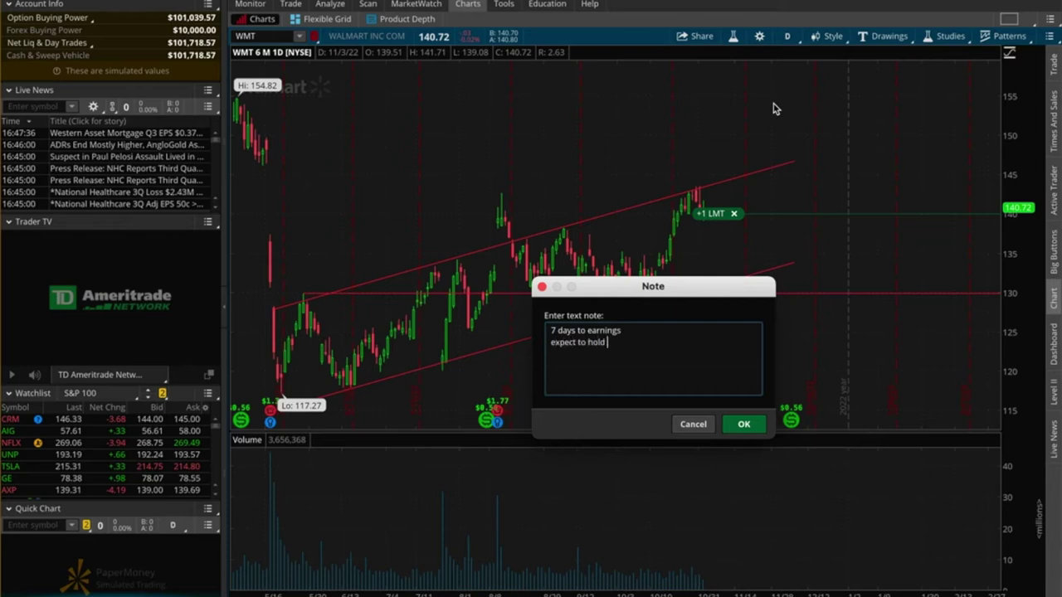
pyautogui.write(' about 3-4 days ')
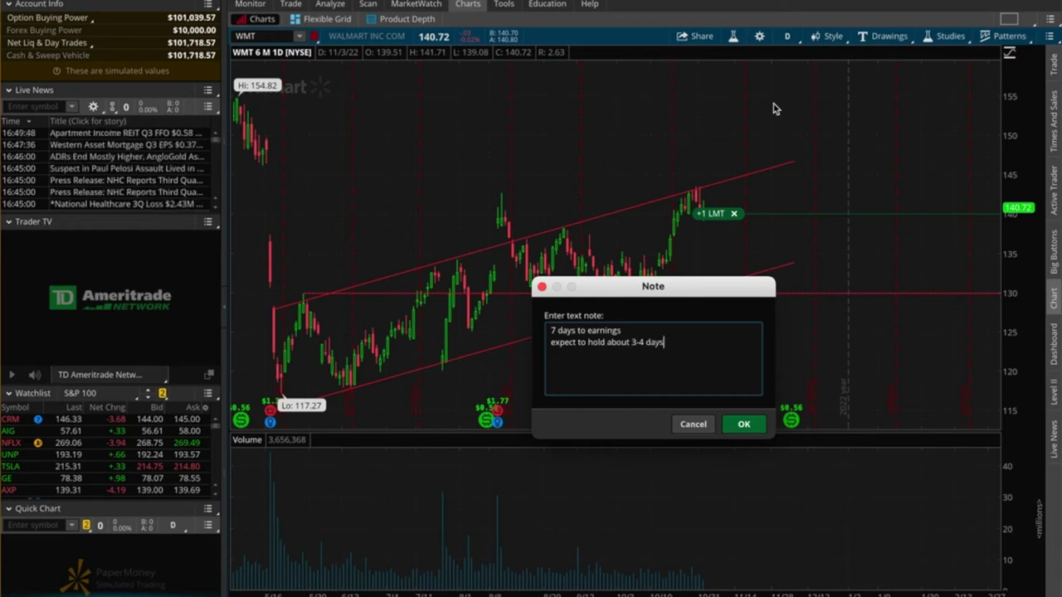
# - Finish the note with "chart looks like its on its way down" and "so bullish call calendar may not be the best play"
pyautogui.write('chart looks like its on its way down ')
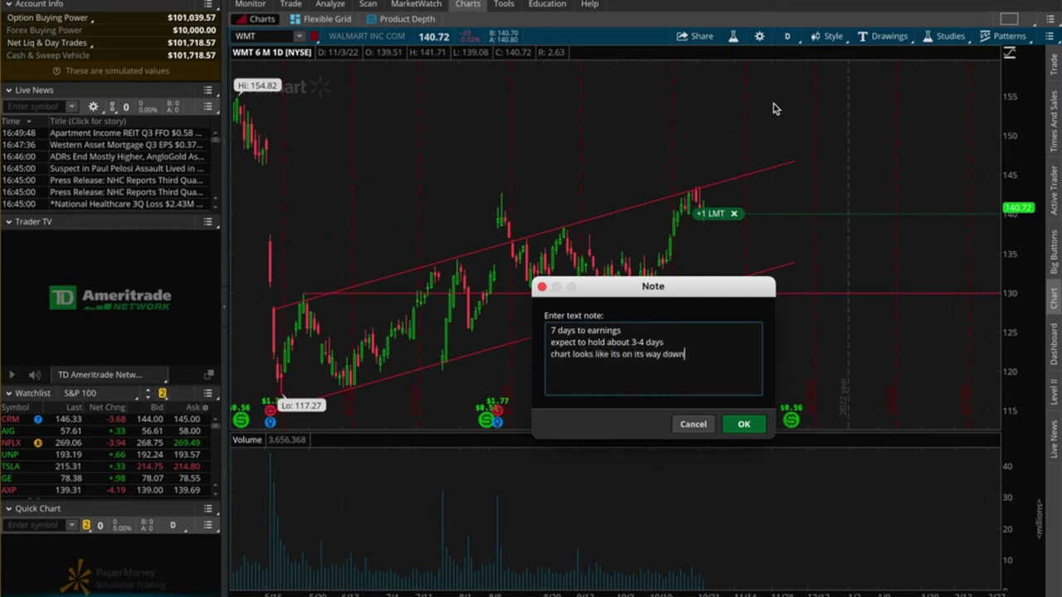
pyautogui.write('so bullish call calendar may not be the best play')
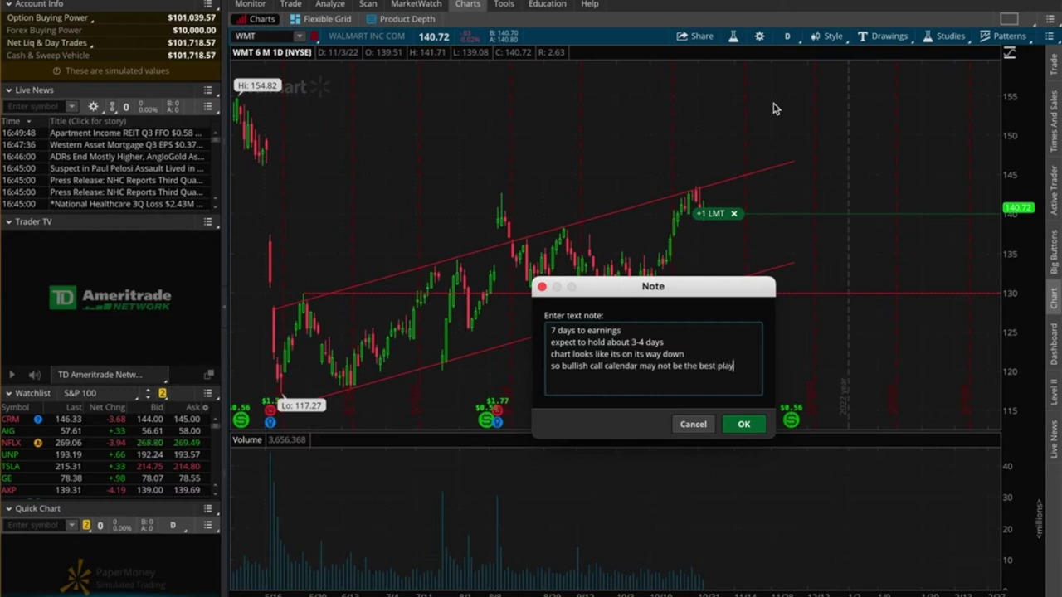
pyautogui.click(744, 424)
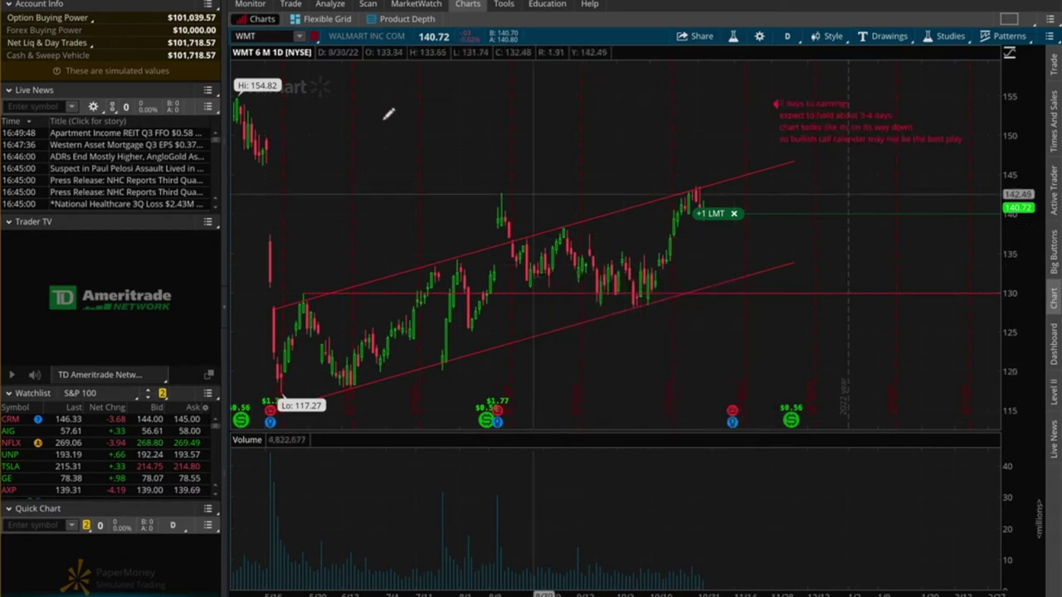
# - Enlarge WMT's option chain view and compare the chain with the price chart
pyautogui.click(291, 4)
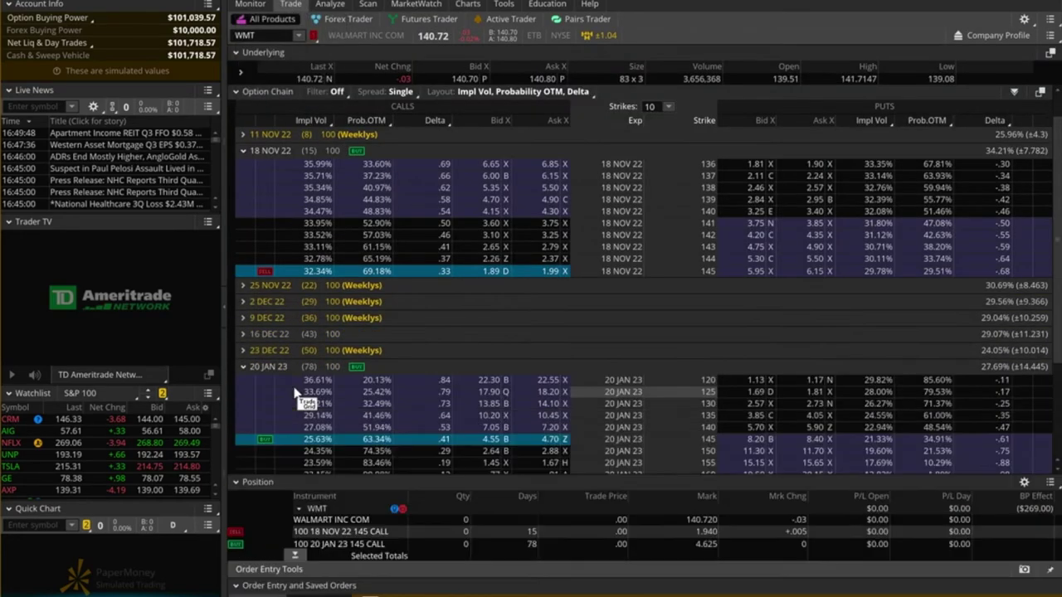
pyautogui.click(286, 392)
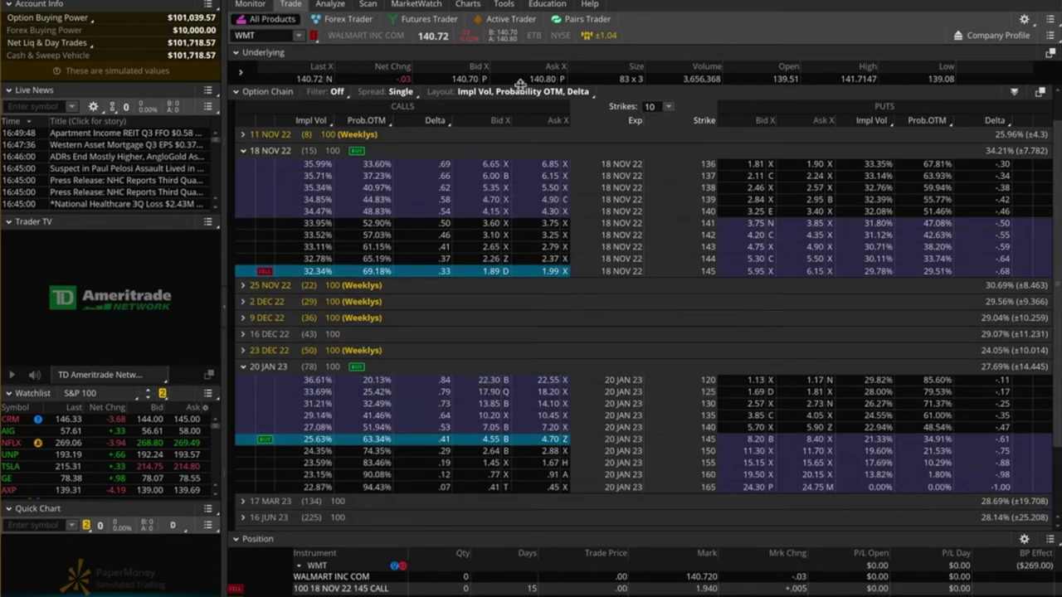
pyautogui.click(468, 4)
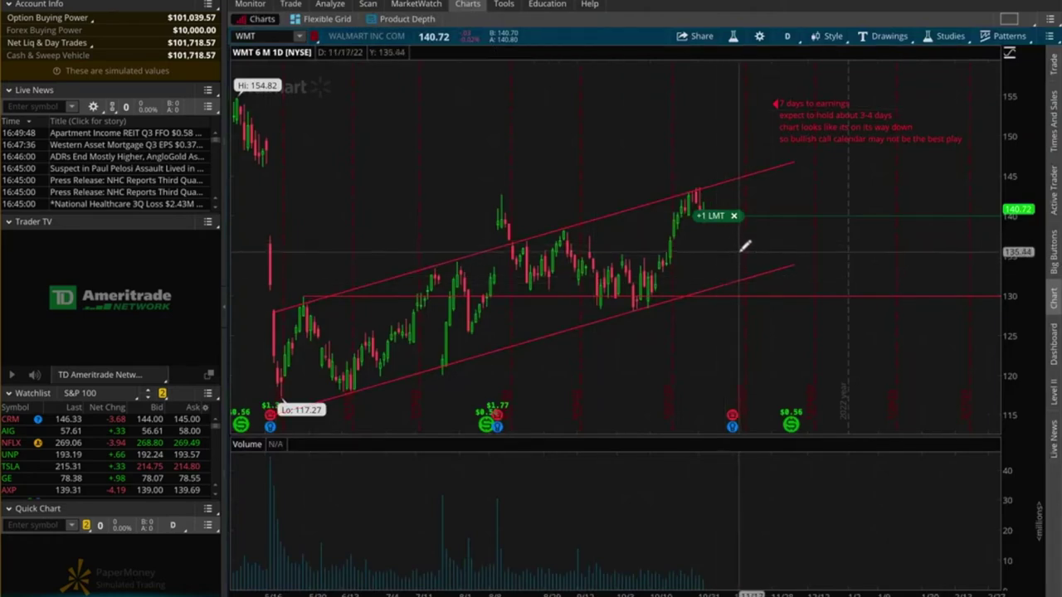
pyautogui.click(303, 6)
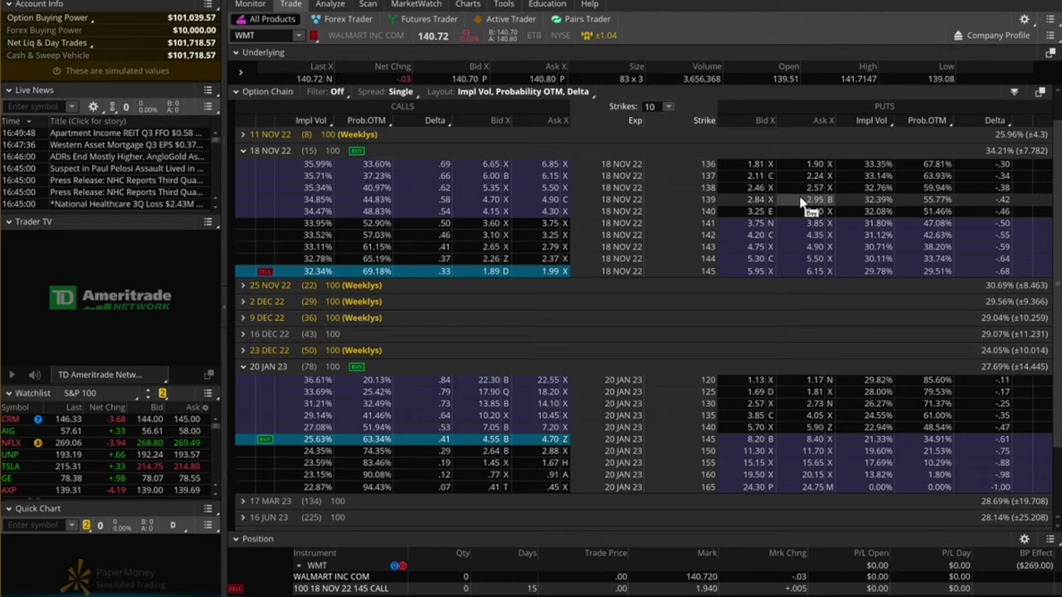
# - Show 12 strikes in WMT's option chain and create a sell order for the 18 NOV 22 135 put
pyautogui.click(665, 106)
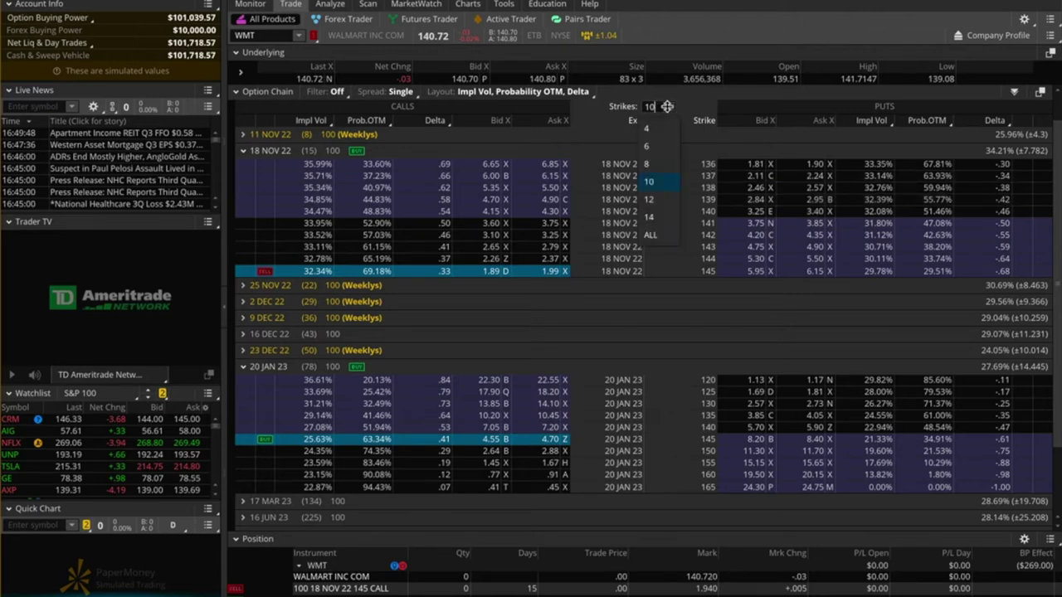
pyautogui.click(653, 203)
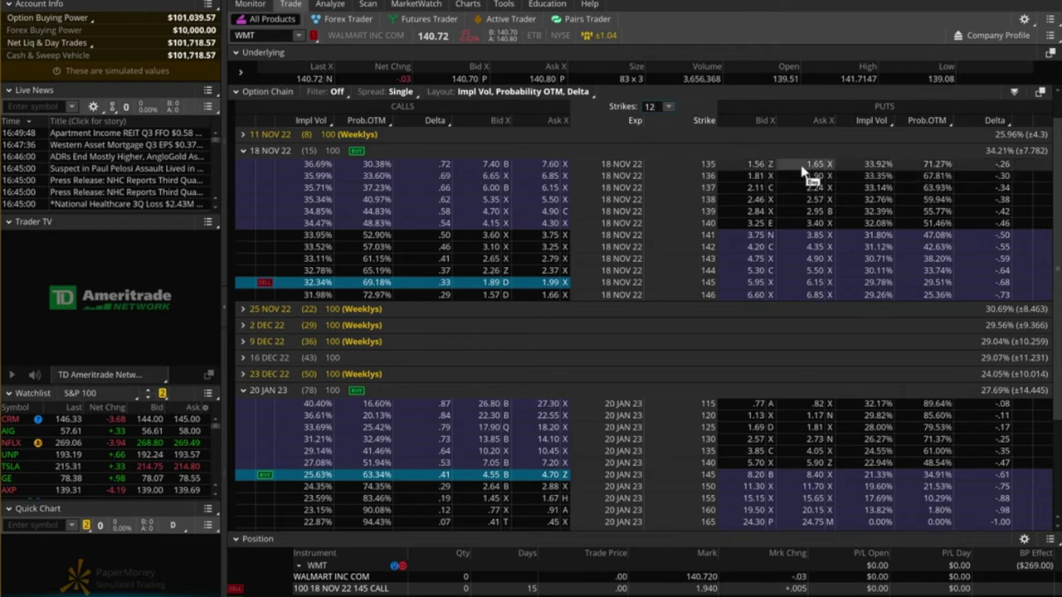
pyautogui.click(756, 165)
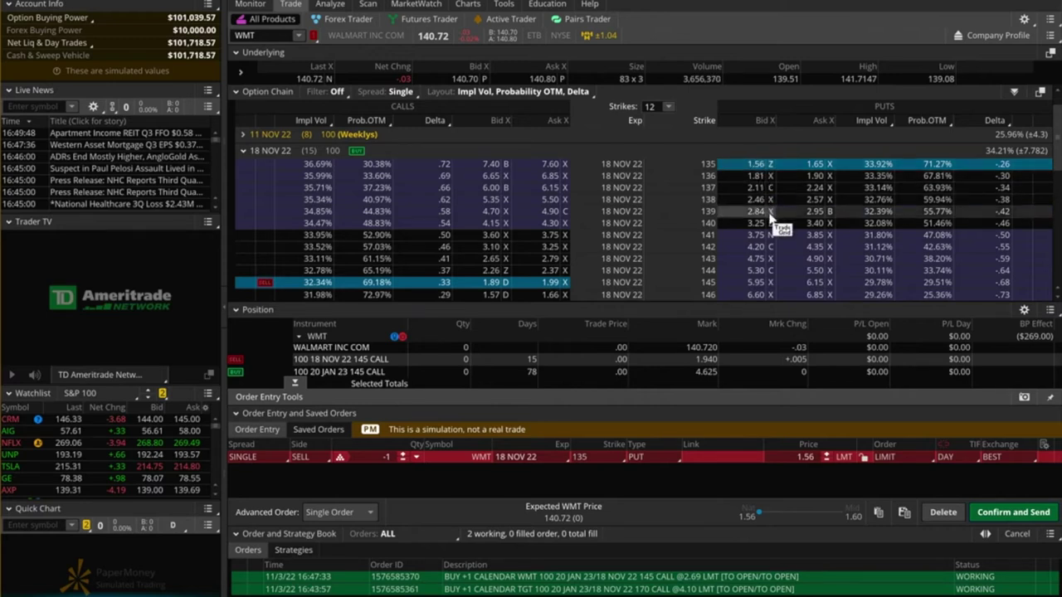
# - Collapse the order entry and position sections, and add a 20 JAN 23 135 put purchase to form a WMT put calendar
pyautogui.scroll(-2, 759, 237)
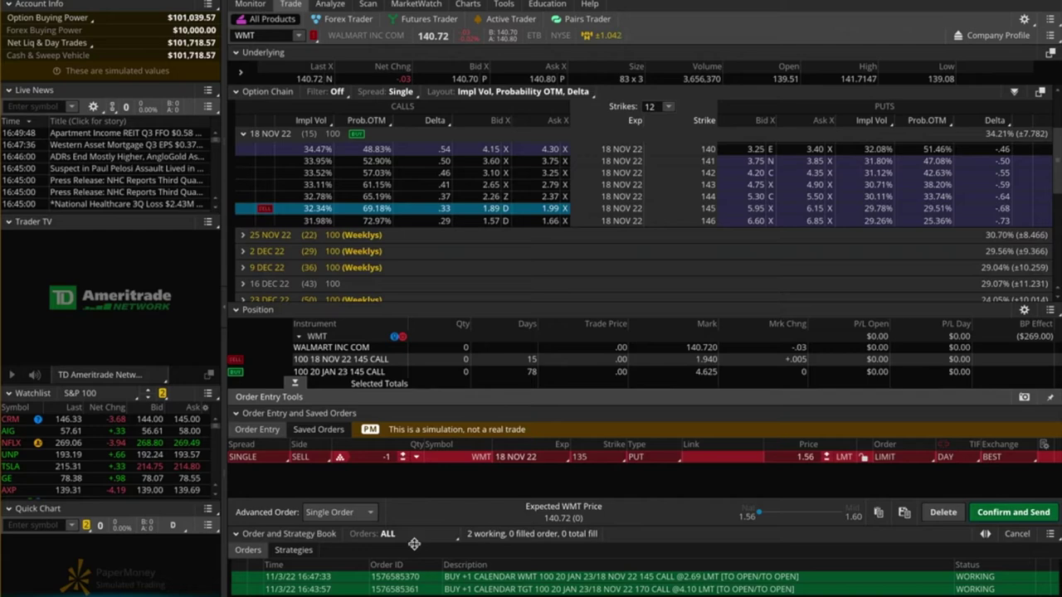
pyautogui.click(293, 383)
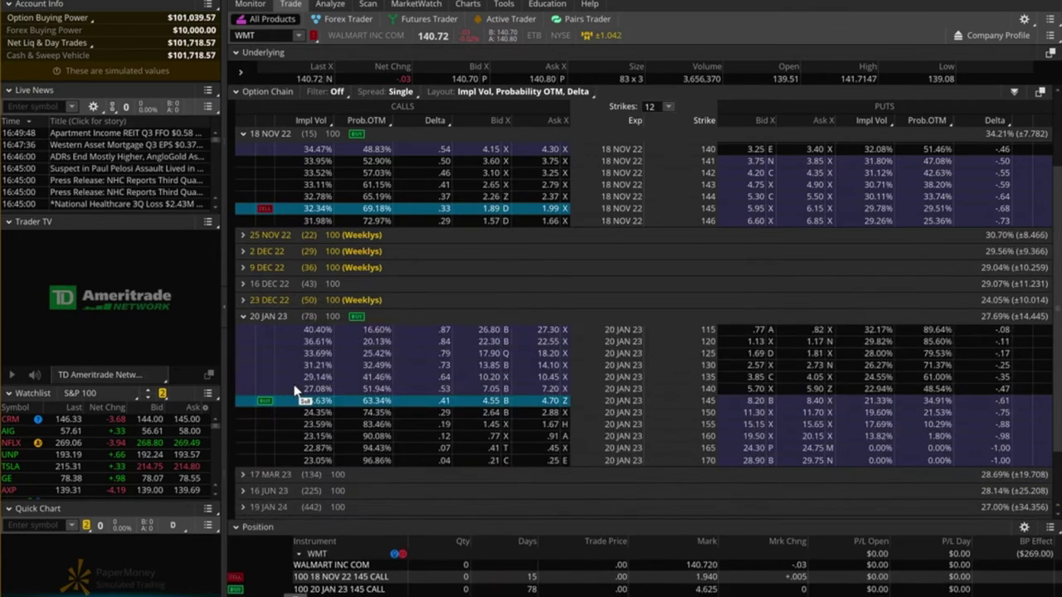
pyautogui.click(238, 539)
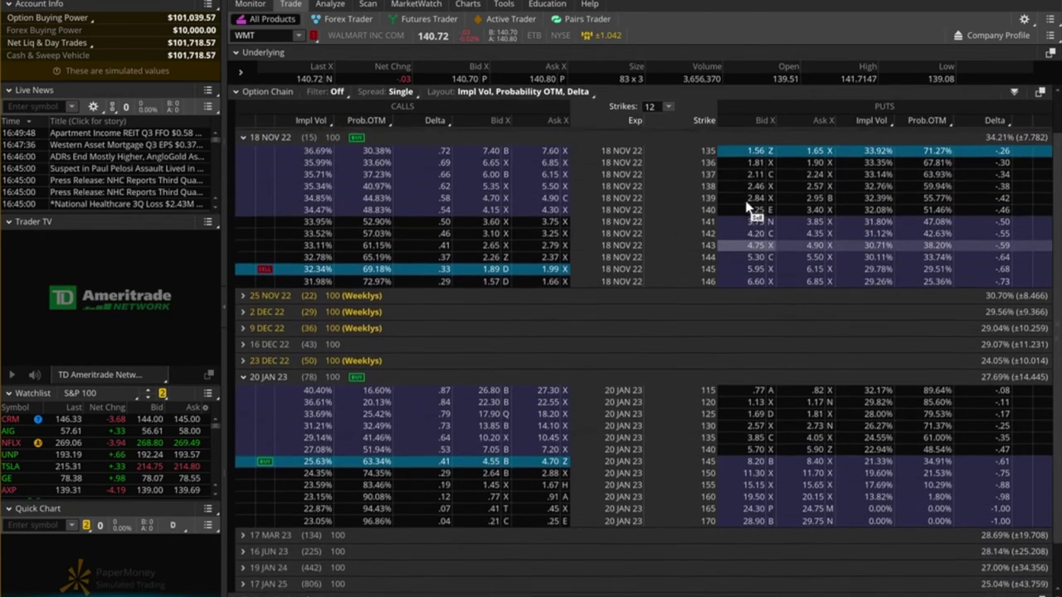
pyautogui.scroll(-2, 747, 207)
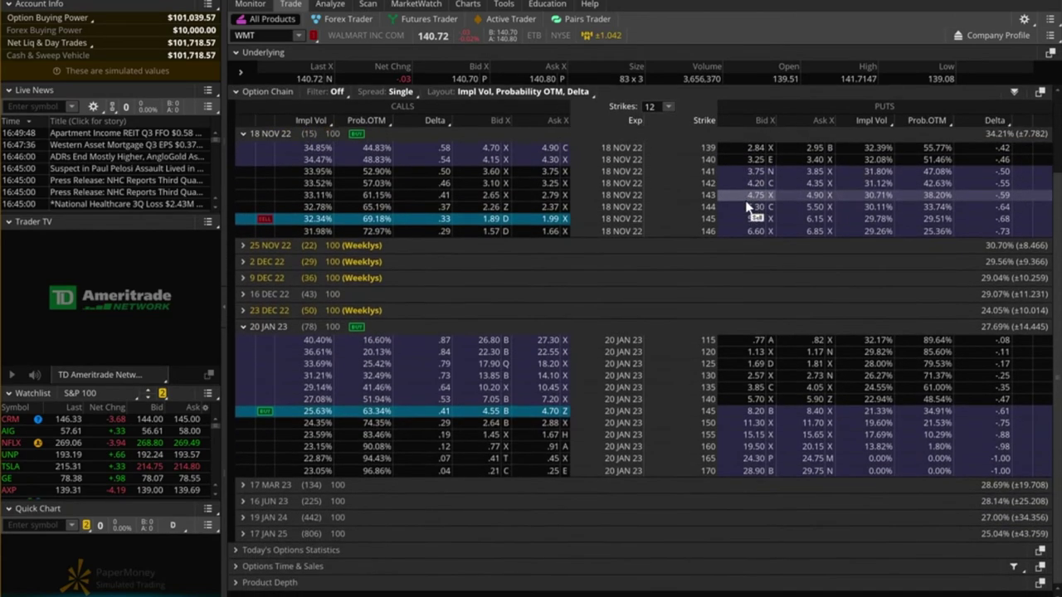
pyautogui.press('alt')
pyautogui.keyDown('alt'); pyautogui.click(812, 393); pyautogui.keyUp('alt')
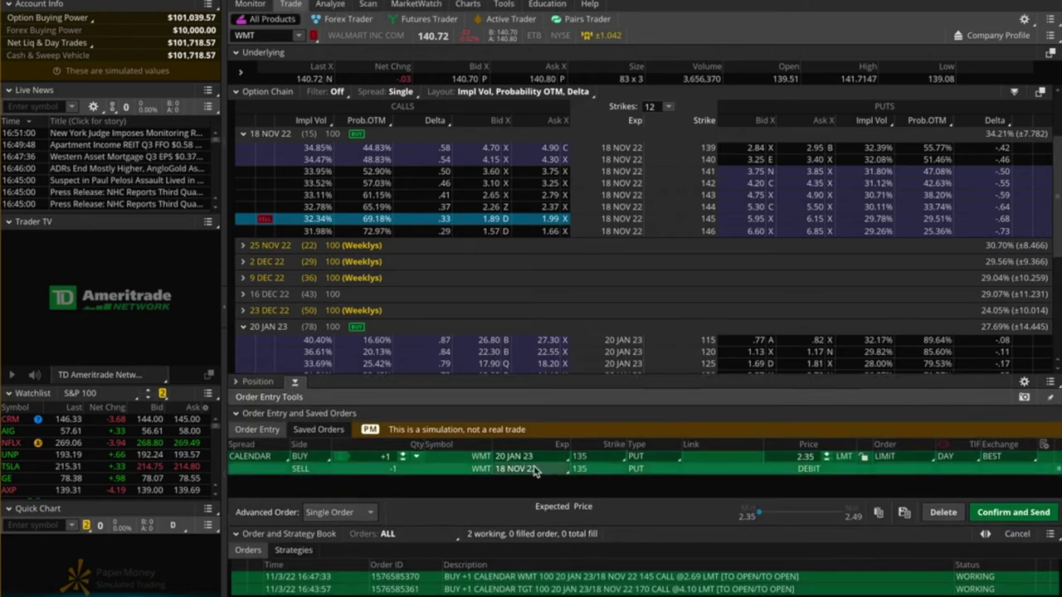
# - Analyze the WMT 135 put calendar's risk profile and send the simulated order at a 2.35 limit
pyautogui.rightClick(699, 472)
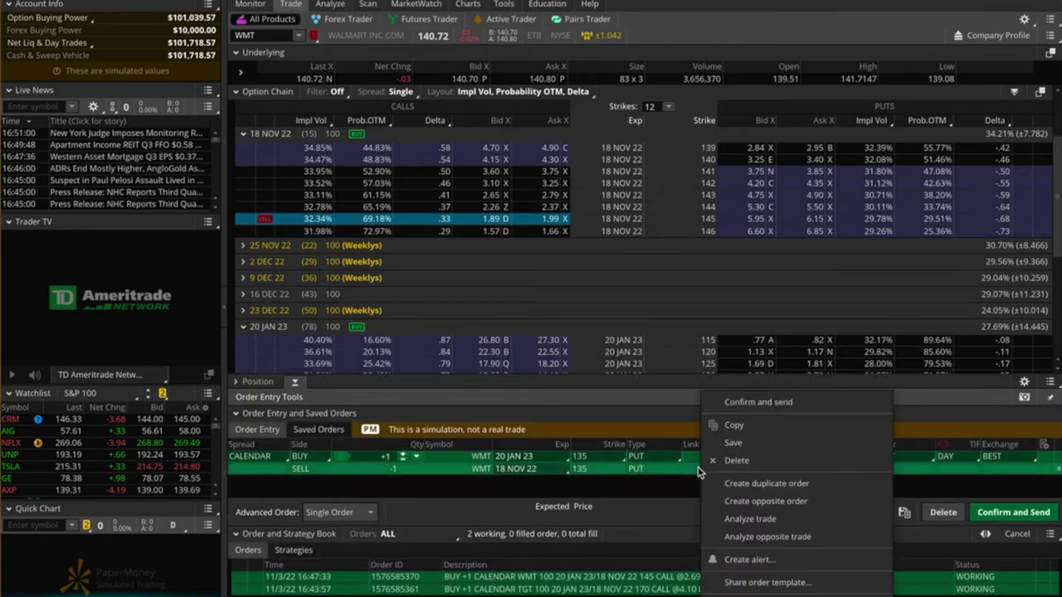
pyautogui.click(750, 520)
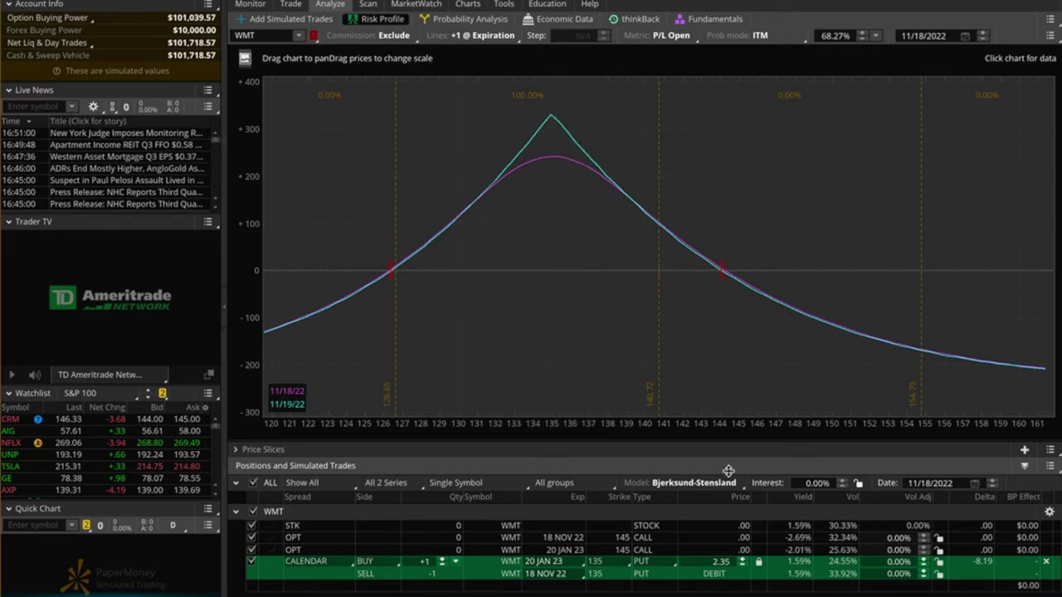
pyautogui.rightClick(768, 572)
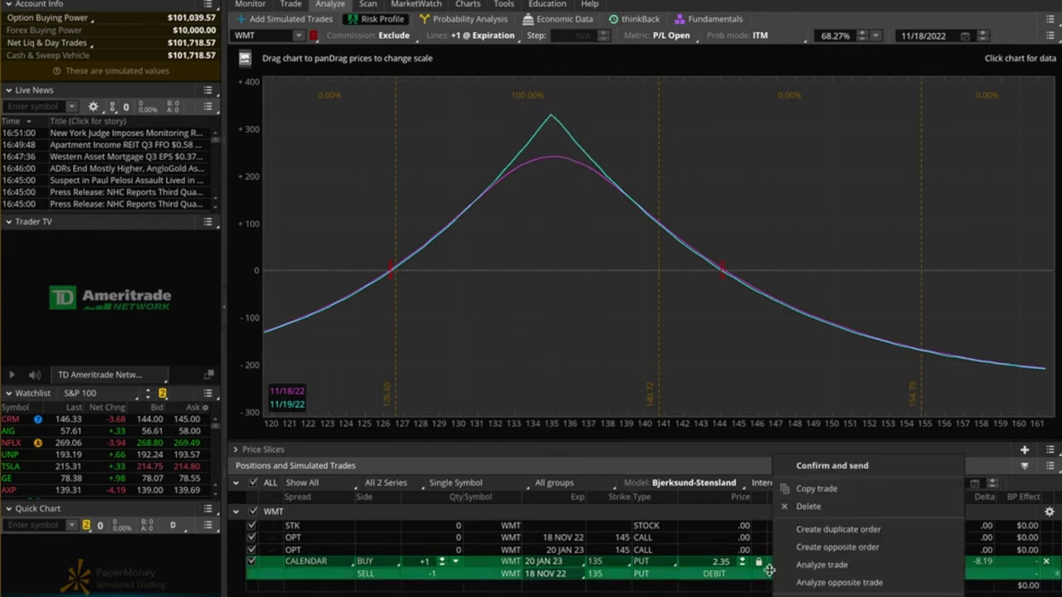
pyautogui.click(819, 470)
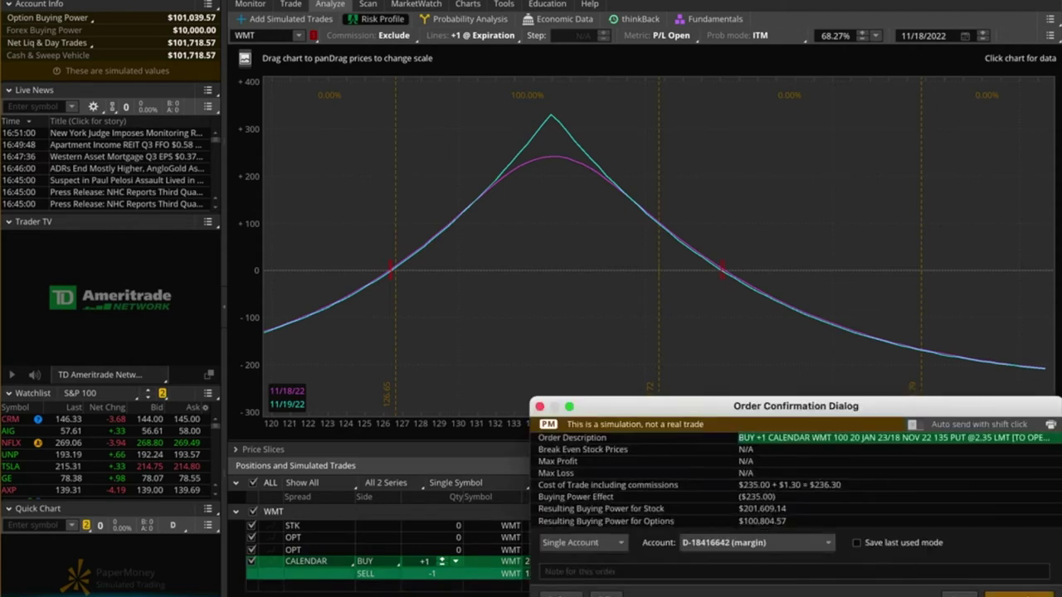
pyautogui.click(1020, 594)
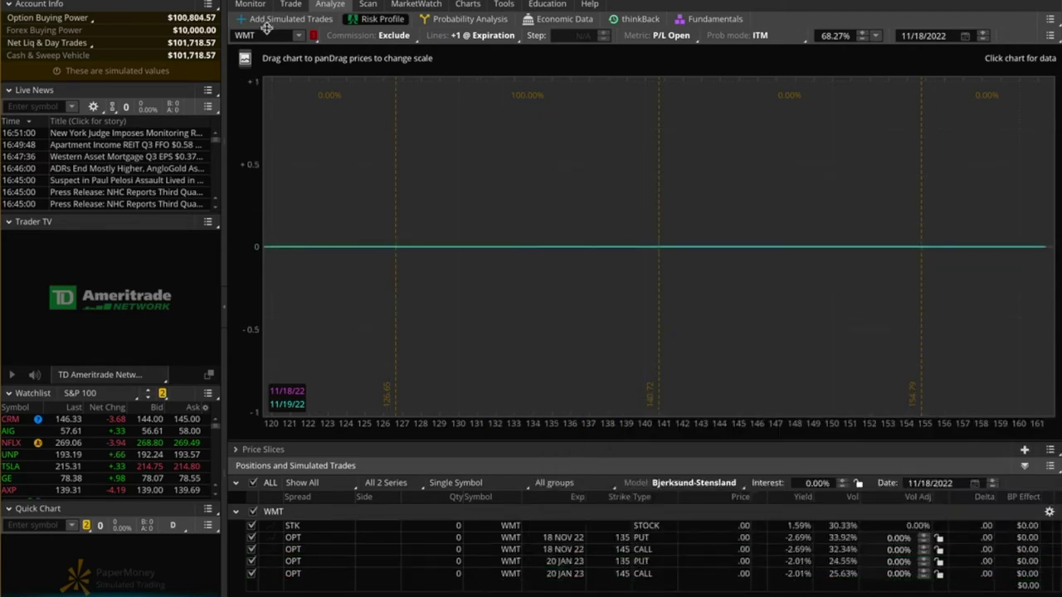
# - Show the TGT chart and examine its price range around the working limit order
pyautogui.click(470, 5)
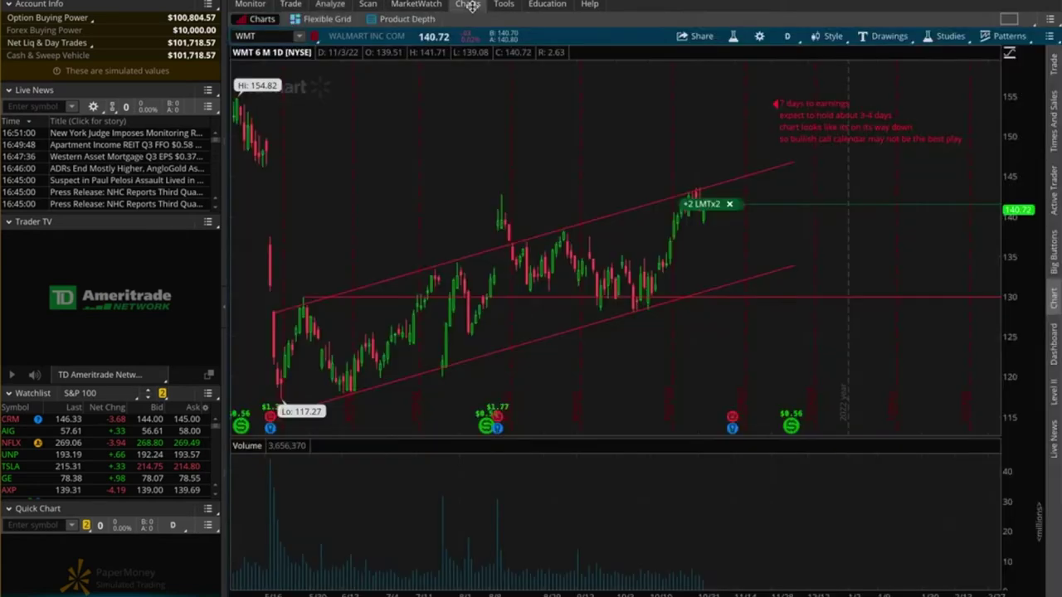
pyautogui.click(269, 36)
pyautogui.write('TGT')
pyautogui.press('Return')
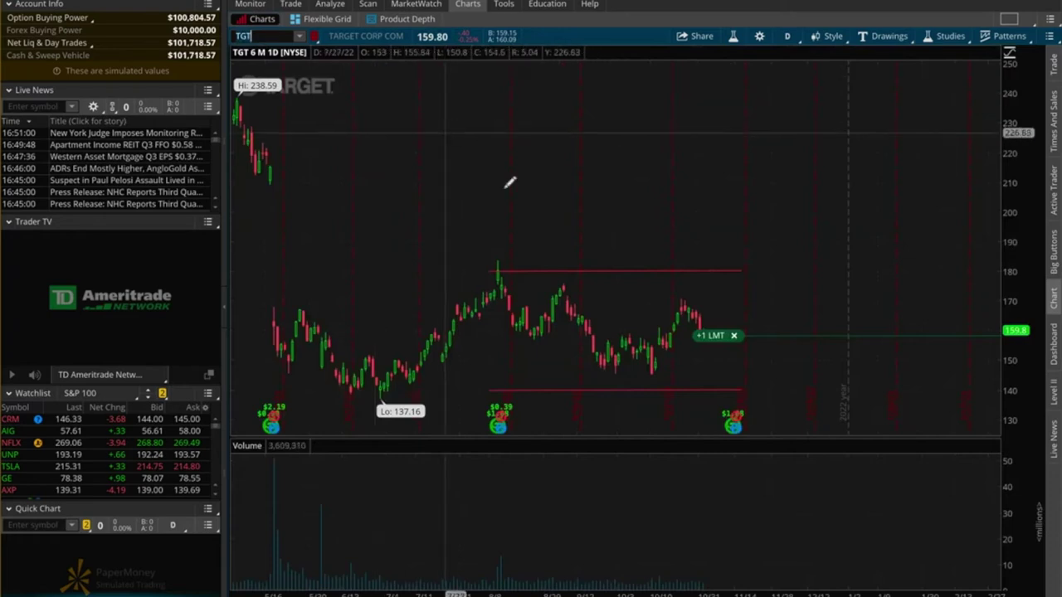
pyautogui.moveTo(698, 340)
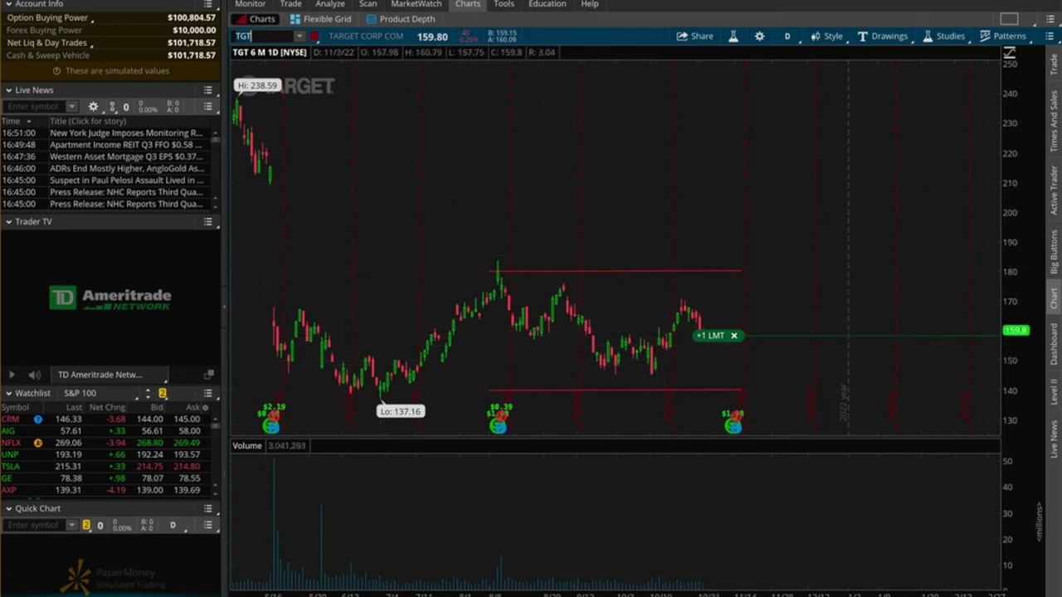
# - Look through TGT's 18 NOV 22 and 20 JAN 23 option chains and return to its chart
pyautogui.click(291, 4)
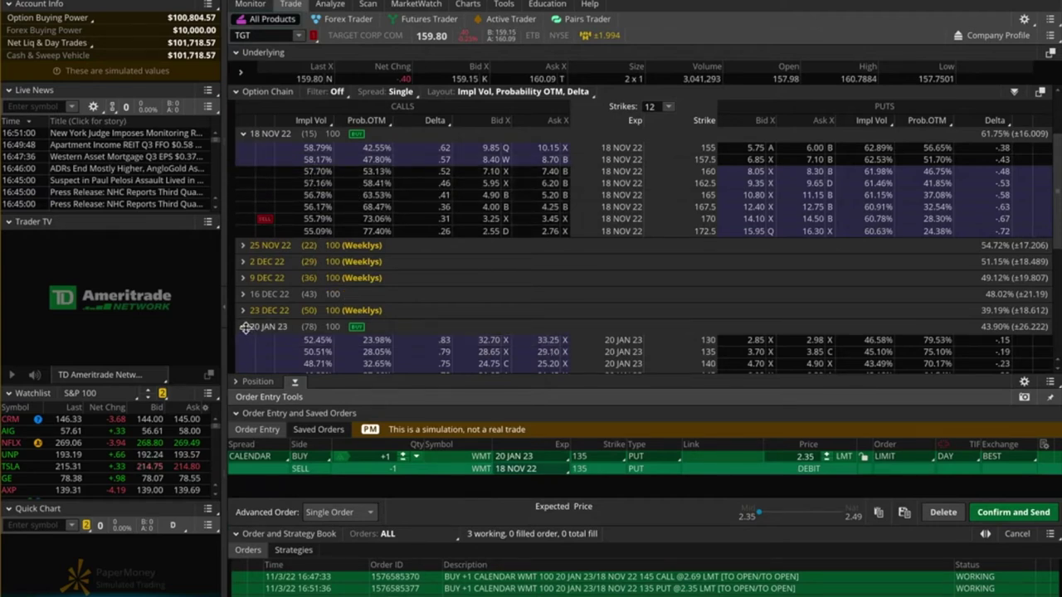
pyautogui.scroll(-3, 371, 340)
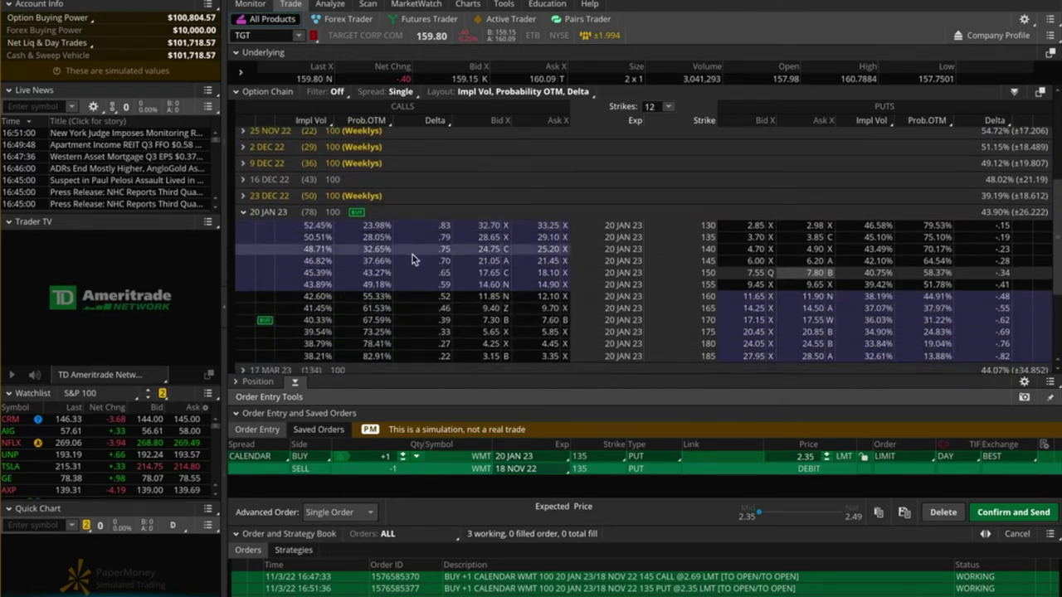
pyautogui.scroll(5, 413, 259)
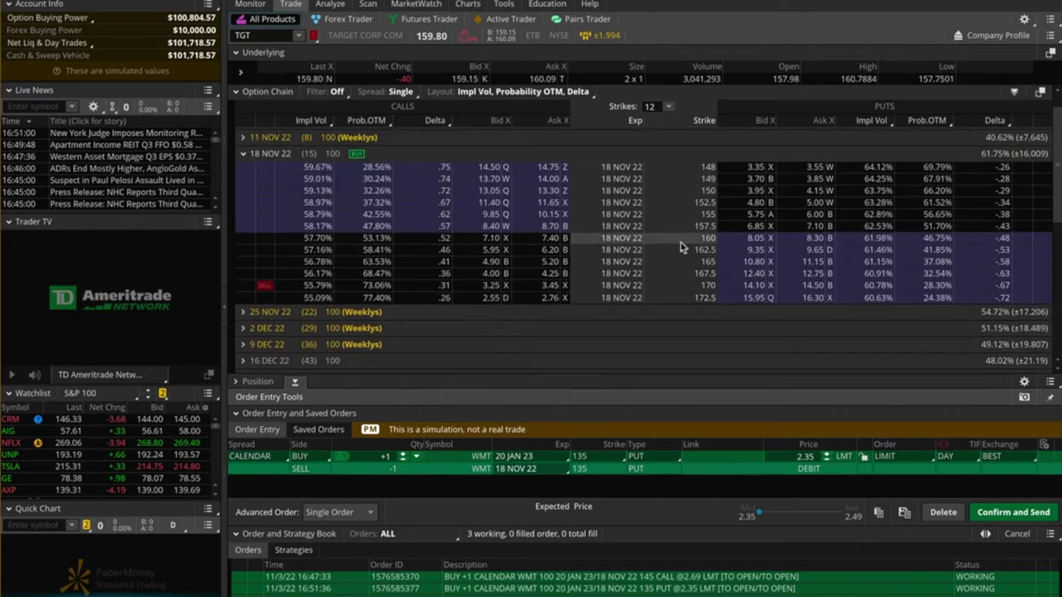
pyautogui.click(468, 5)
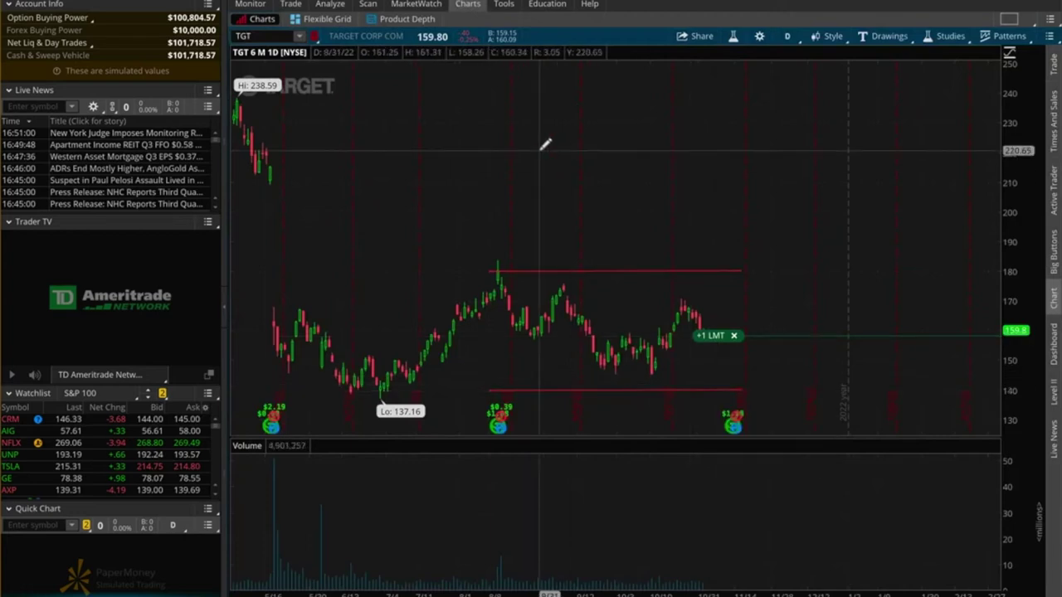
# - Return to TGT's option chain and set it to show 18 strikes
pyautogui.moveTo(328, 5)
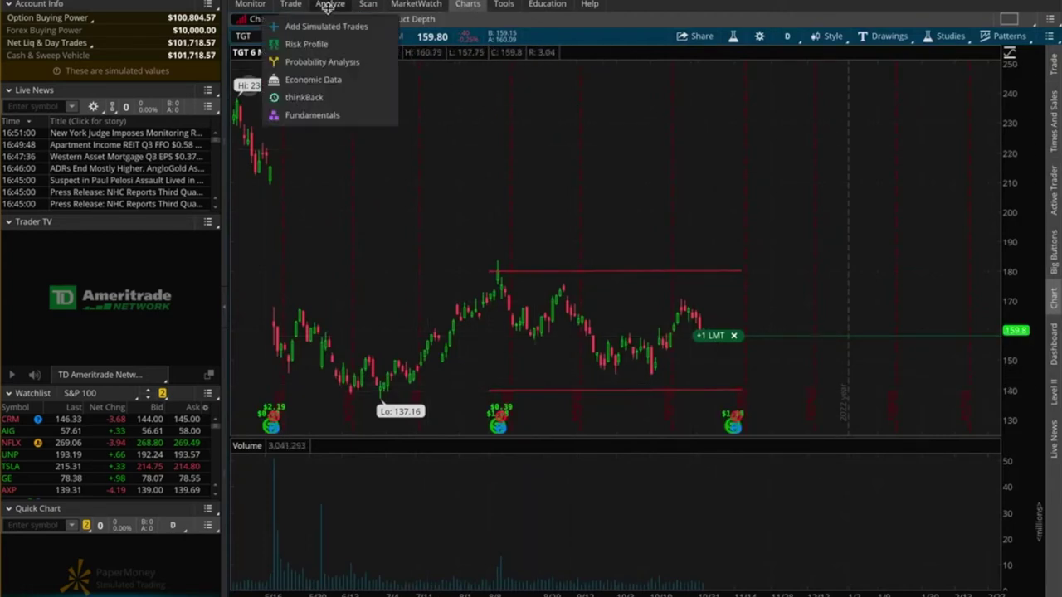
pyautogui.moveTo(291, 4)
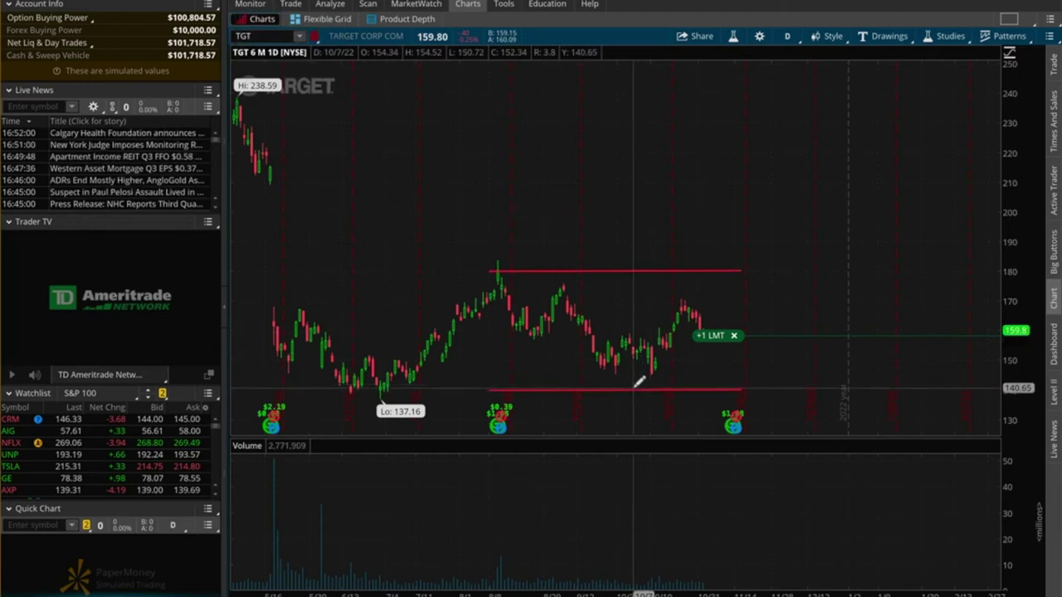
pyautogui.click(291, 5)
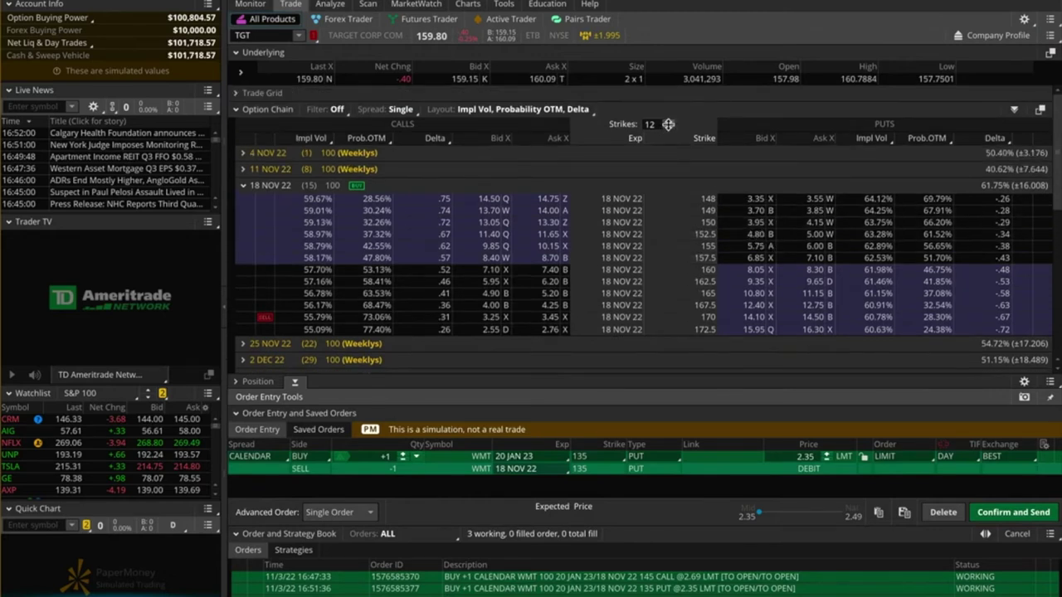
pyautogui.click(668, 124)
pyautogui.click(661, 238)
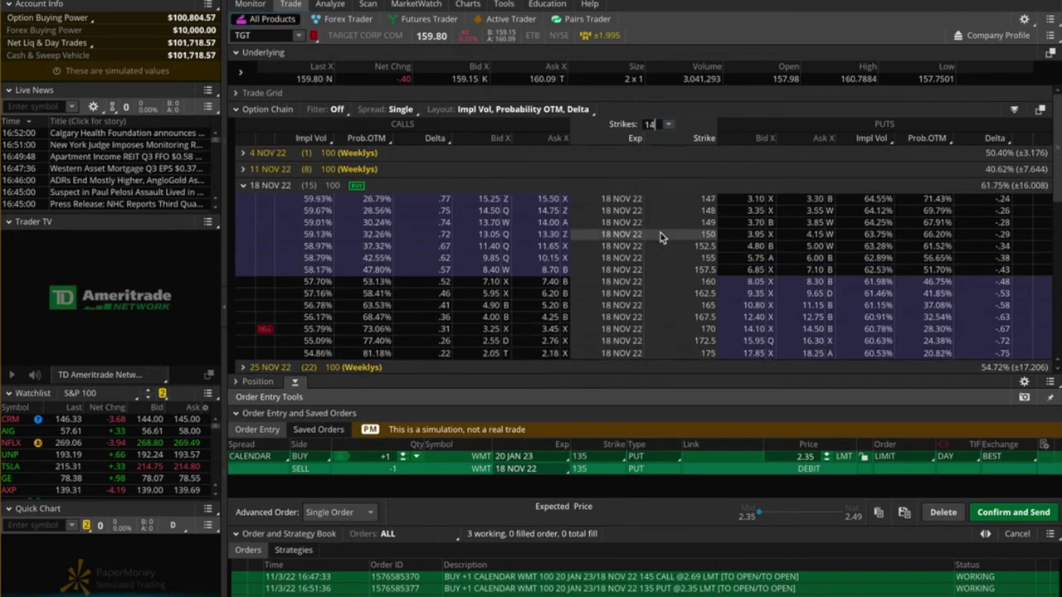
pyautogui.click(669, 124)
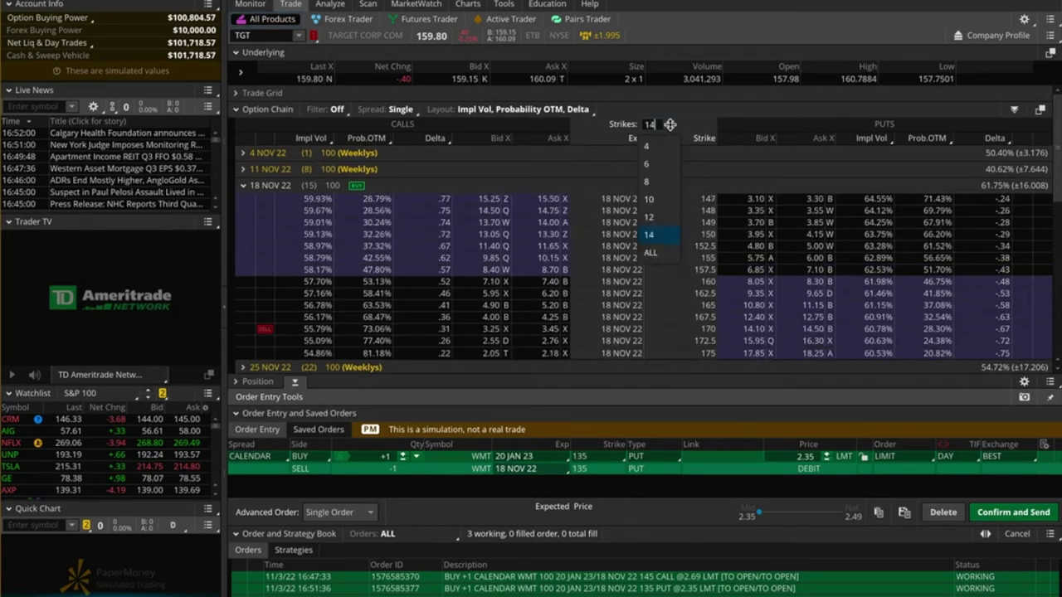
pyautogui.click(668, 123)
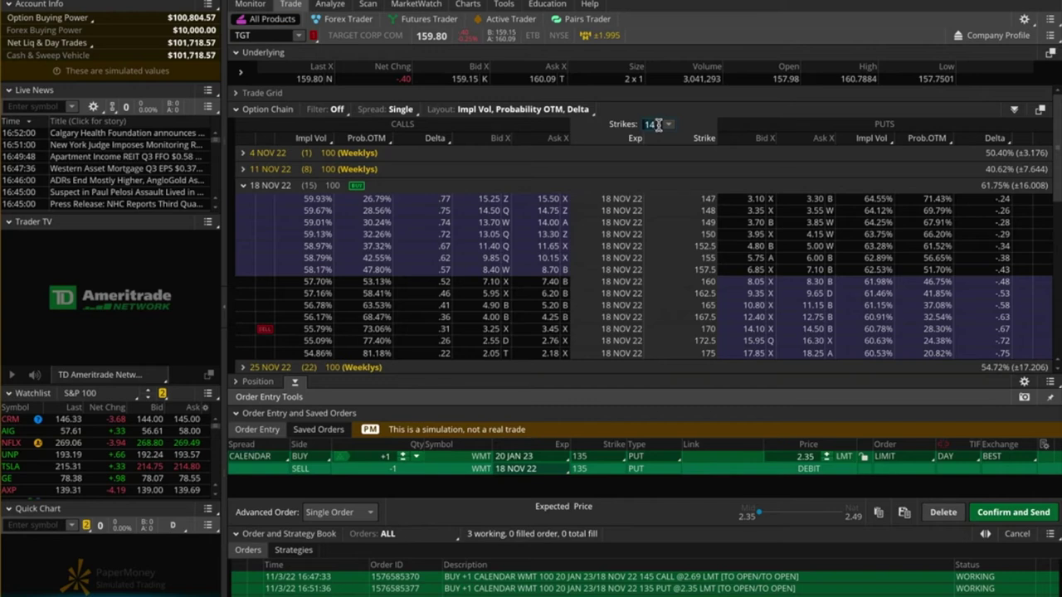
pyautogui.write('16')
pyautogui.press('Return')
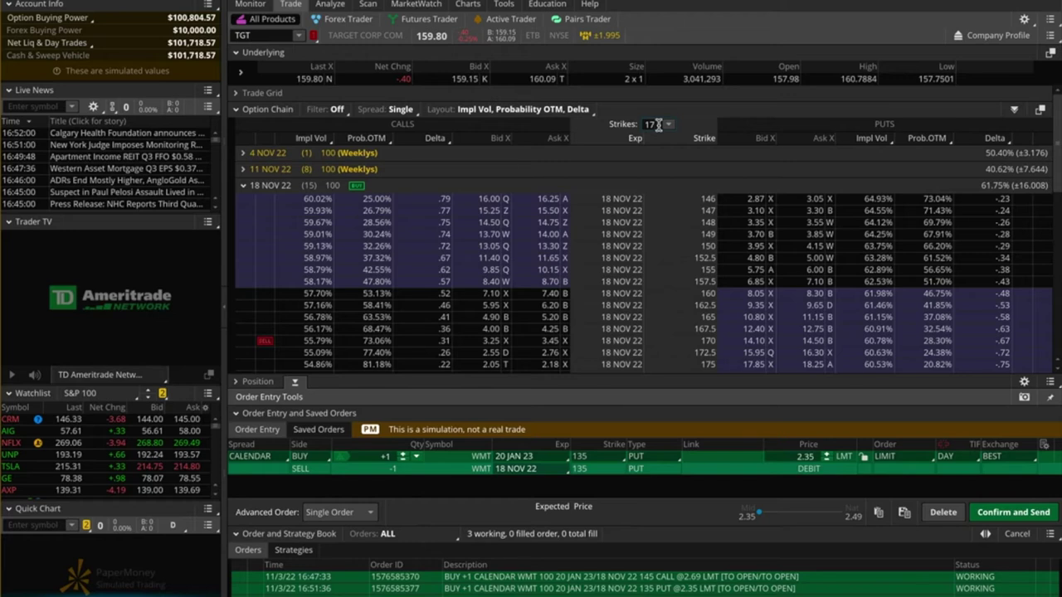
pyautogui.press('Return')
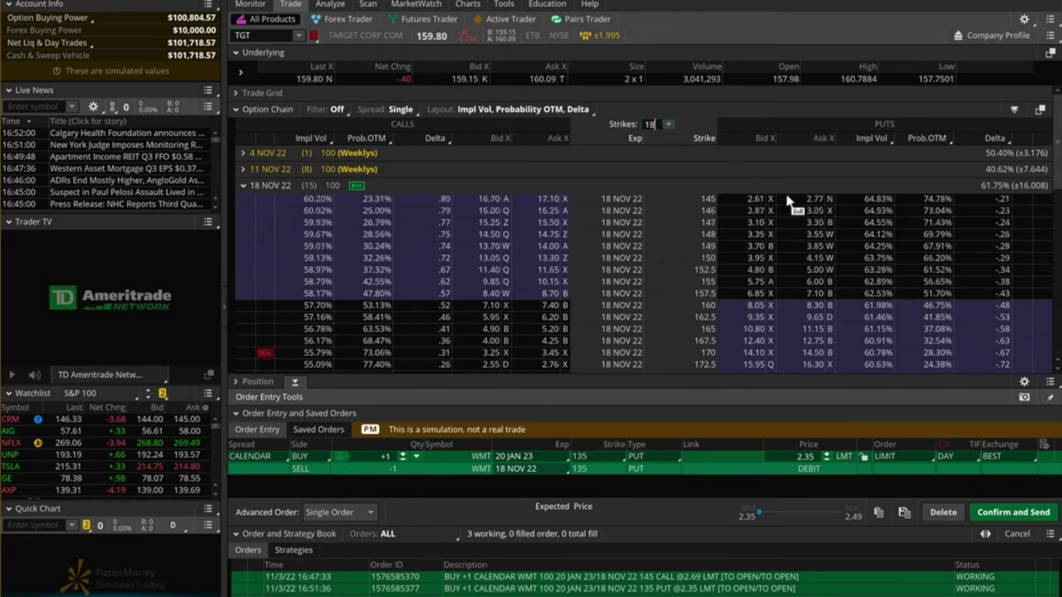
# - Build a TGT put calendar by selling the 18 NOV 22 145 put and buying the 20 JAN 23 145 put
pyautogui.click(756, 203)
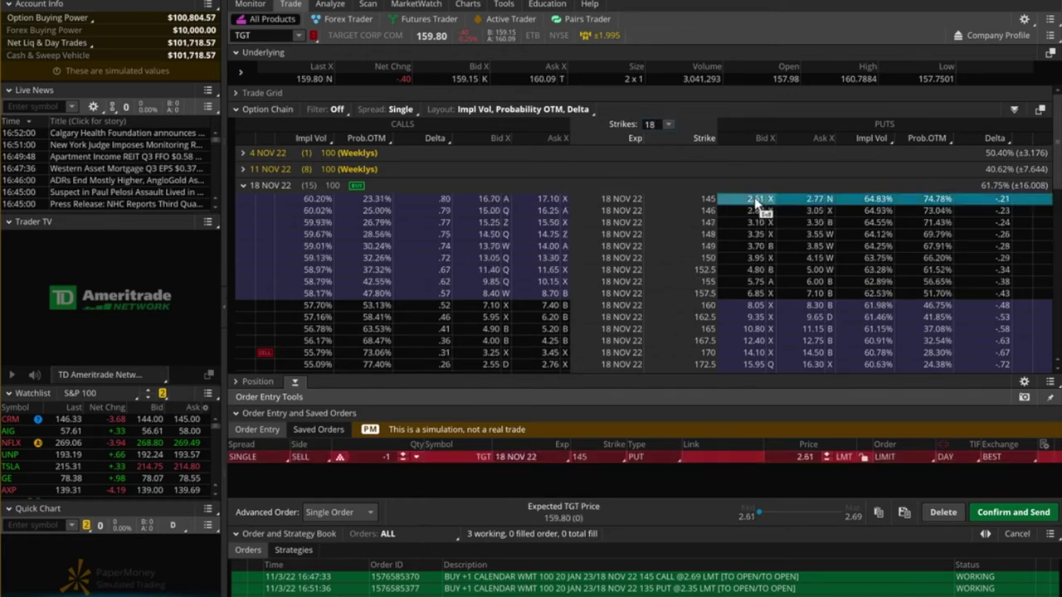
pyautogui.scroll(-5, 759, 241)
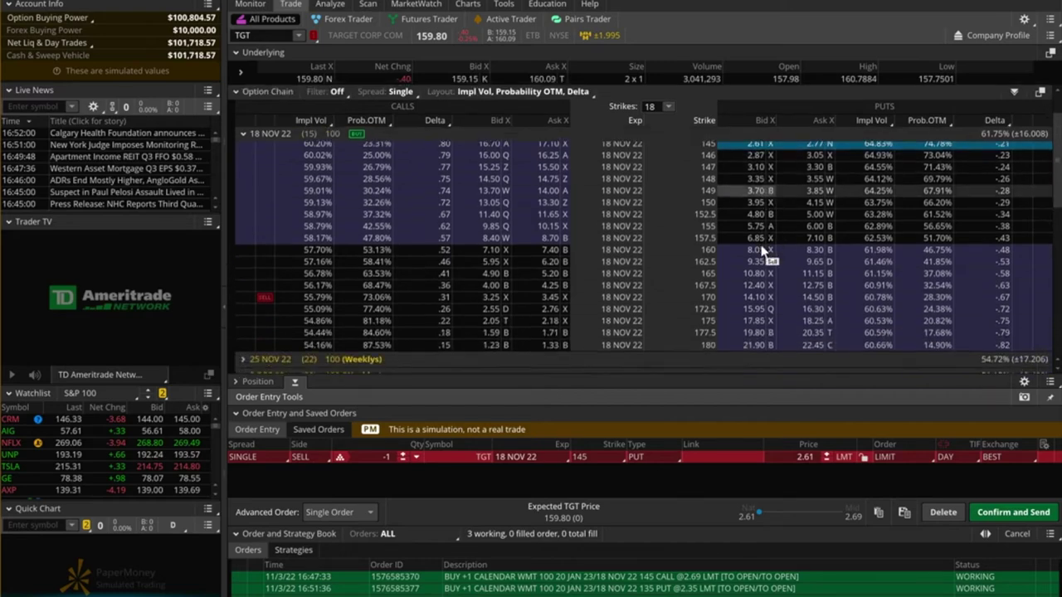
pyautogui.scroll(-6, 760, 244)
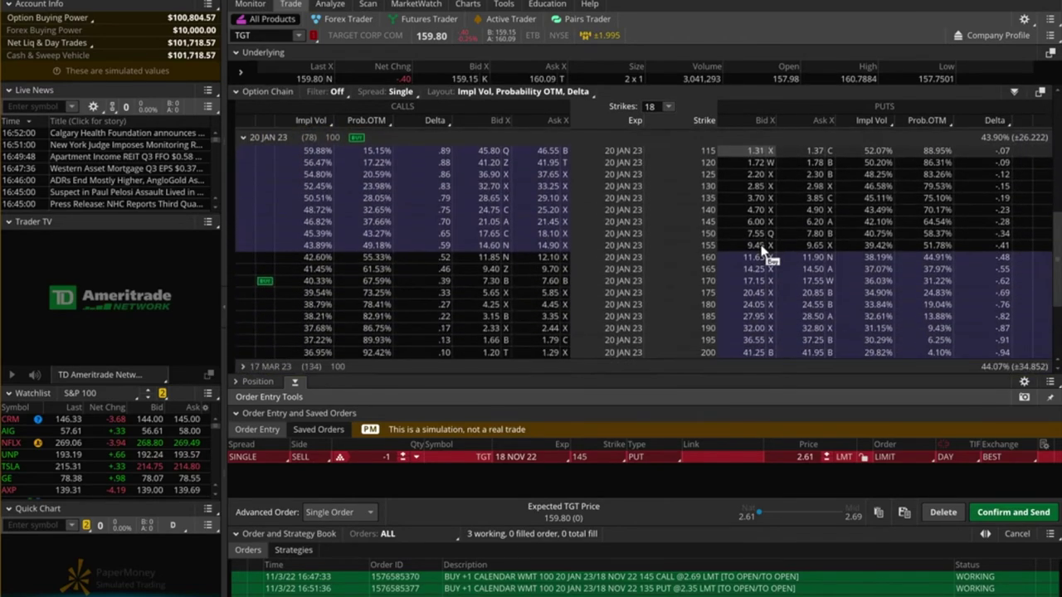
pyautogui.scroll(1, 763, 251)
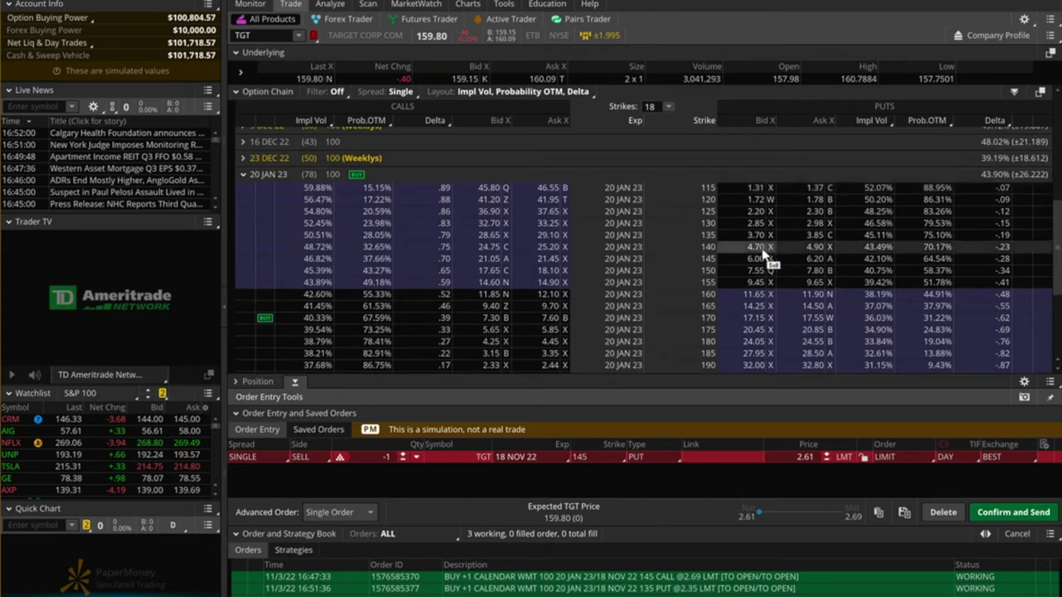
pyautogui.click(792, 261)
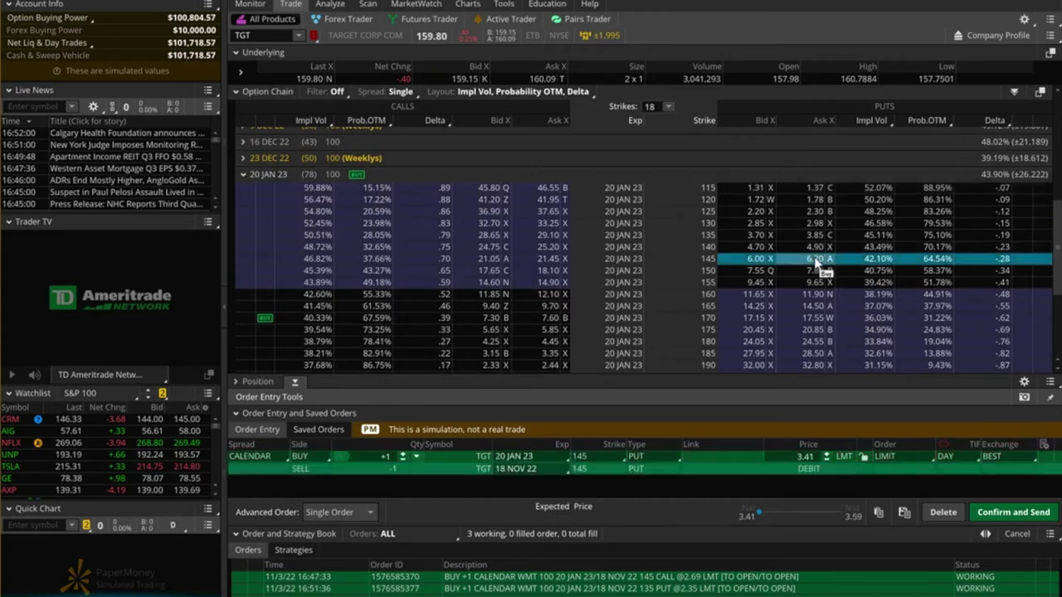
# - Analyze the TGT 145 put calendar's risk profile and send the simulated order at a 3.41 limit
pyautogui.rightClick(726, 472)
pyautogui.click(769, 519)
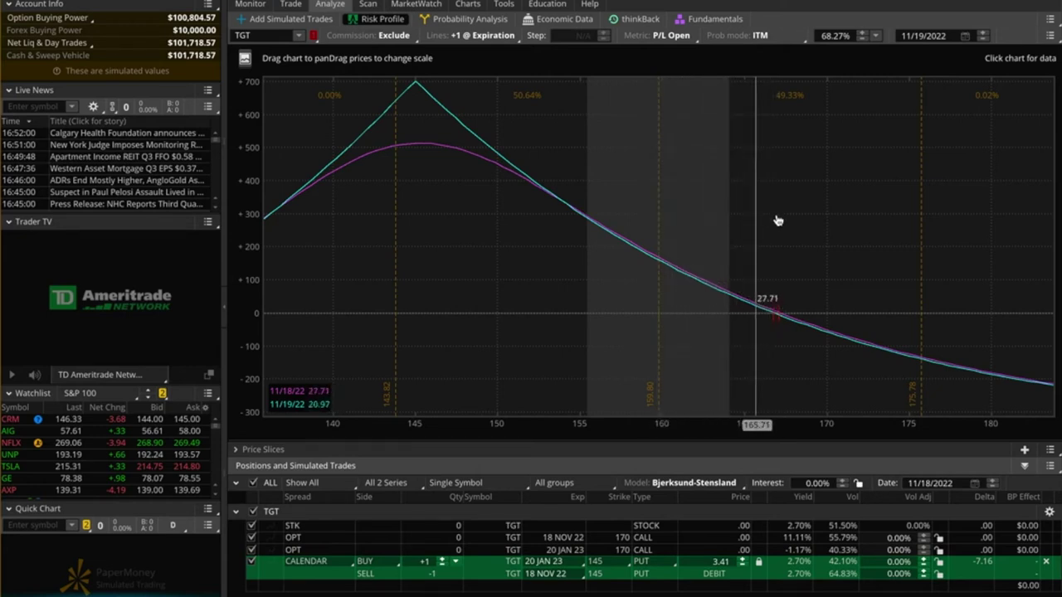
pyautogui.rightClick(686, 574)
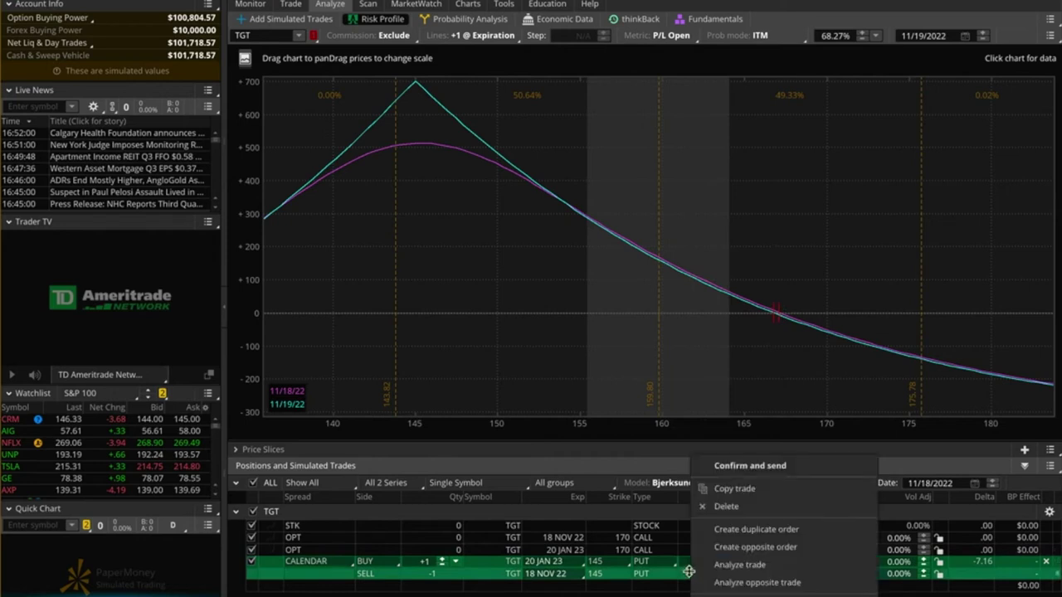
pyautogui.click(727, 466)
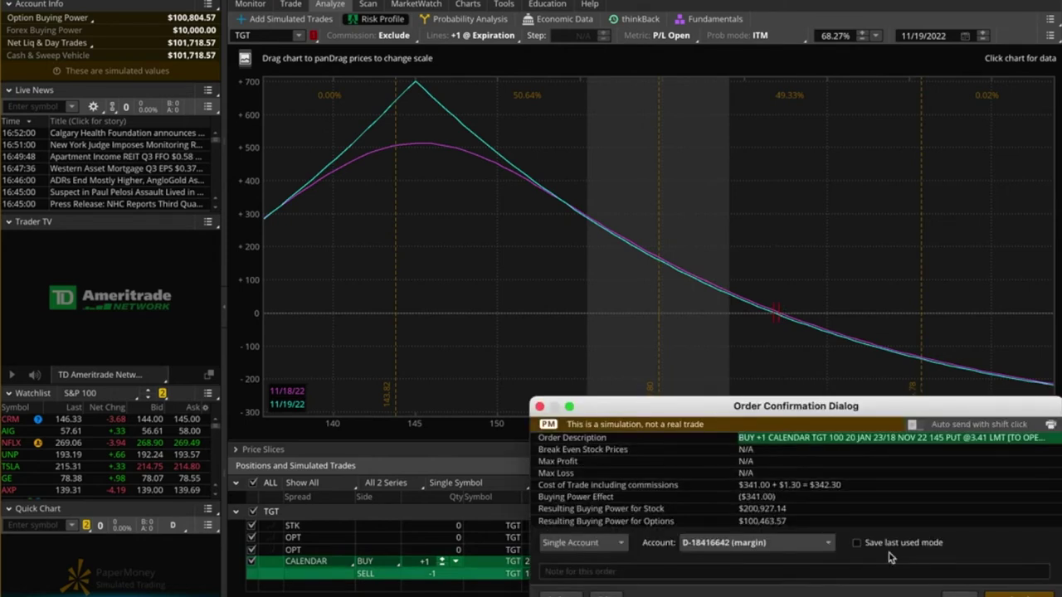
pyautogui.click(1019, 595)
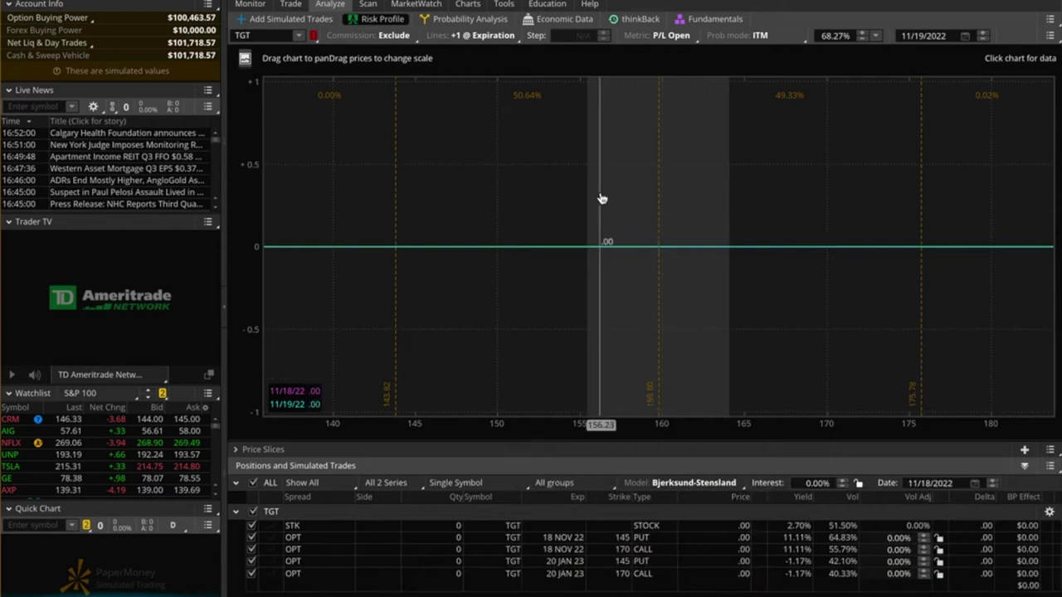
# - Review the working calendar orders in the account statement's order history
pyautogui.click(264, 5)
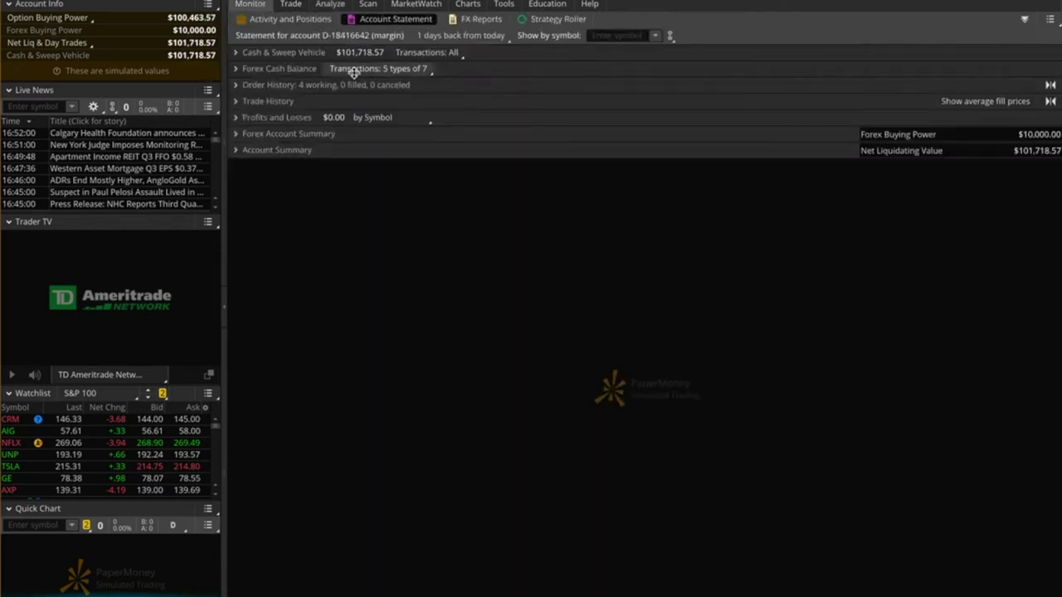
pyautogui.click(233, 84)
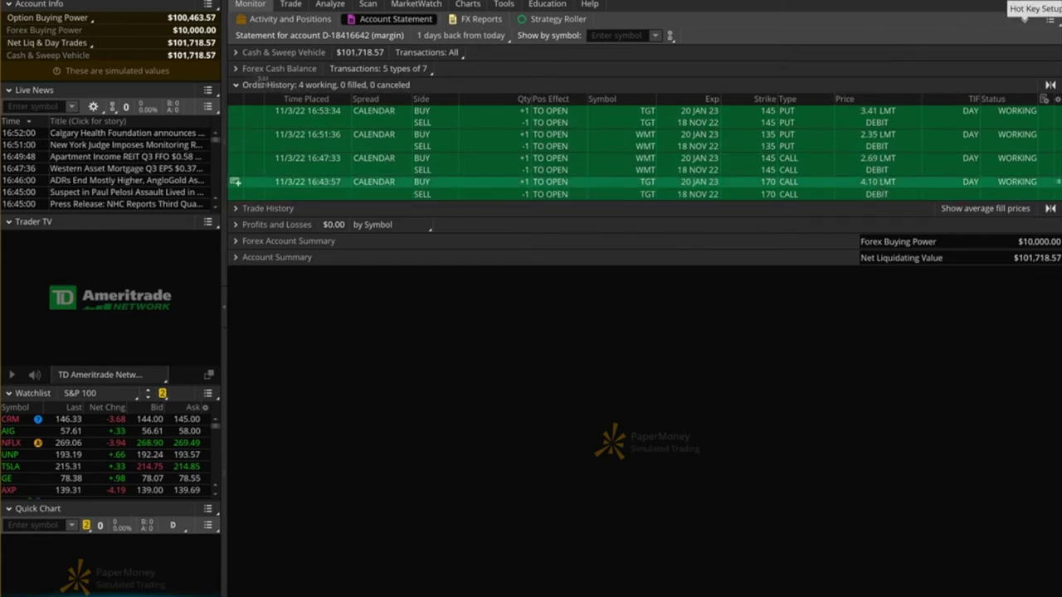
pyautogui.moveTo(230, 30); pyautogui.dragTo(1044, 220)
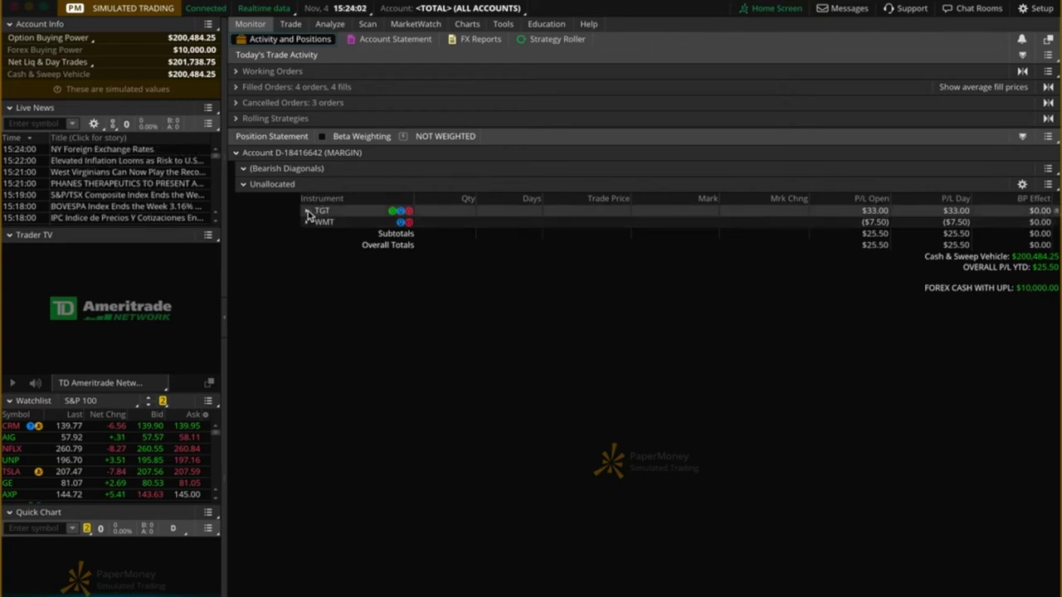
# - Expand the TGT position in the position statement and select its short 18 NOV 22 145 put leg
pyautogui.click(307, 211)
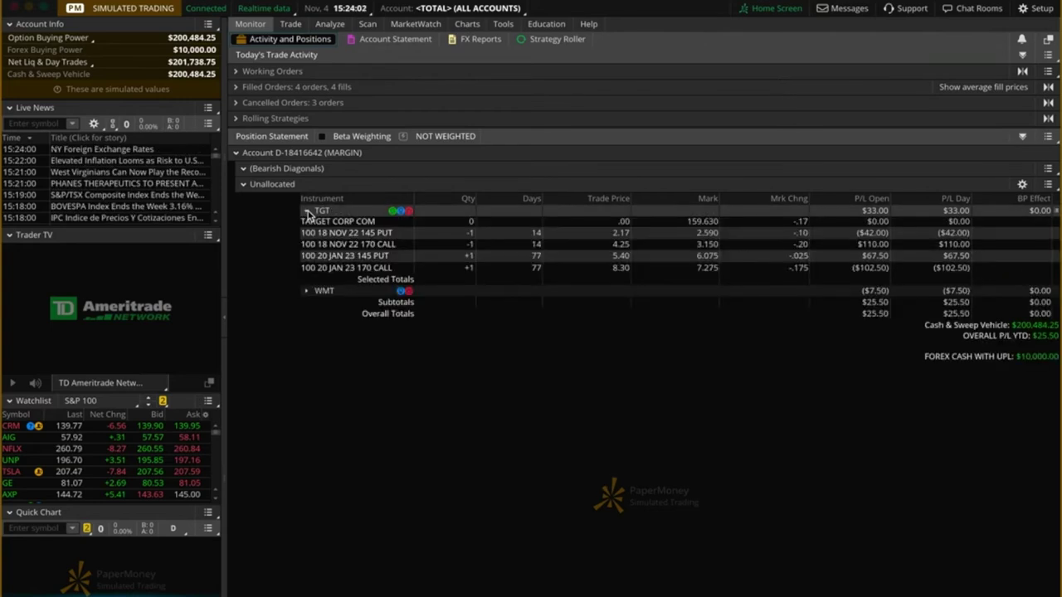
pyautogui.click(357, 237)
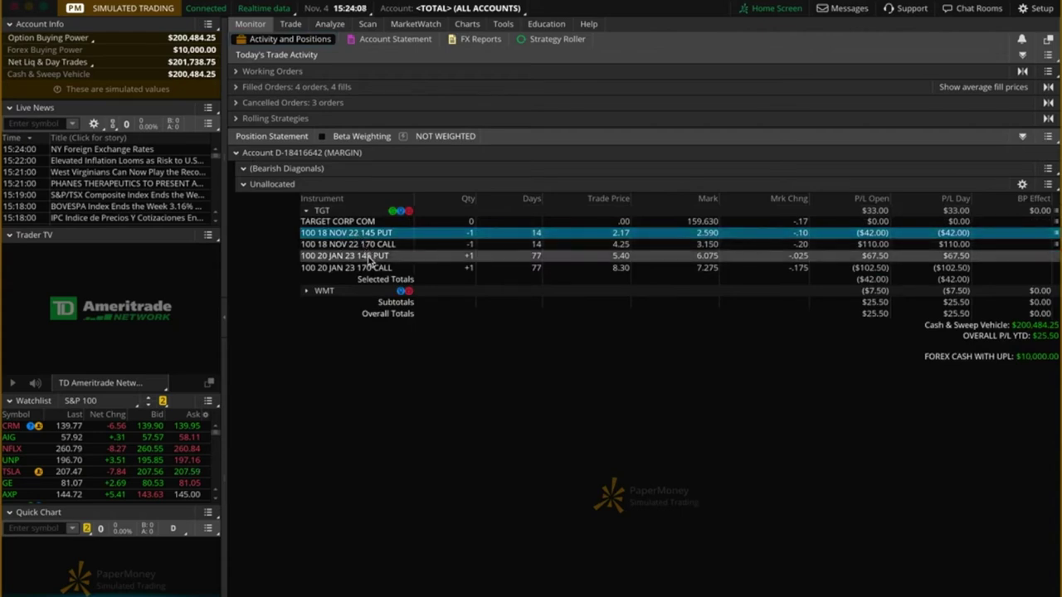
pyautogui.rightClick(370, 260)
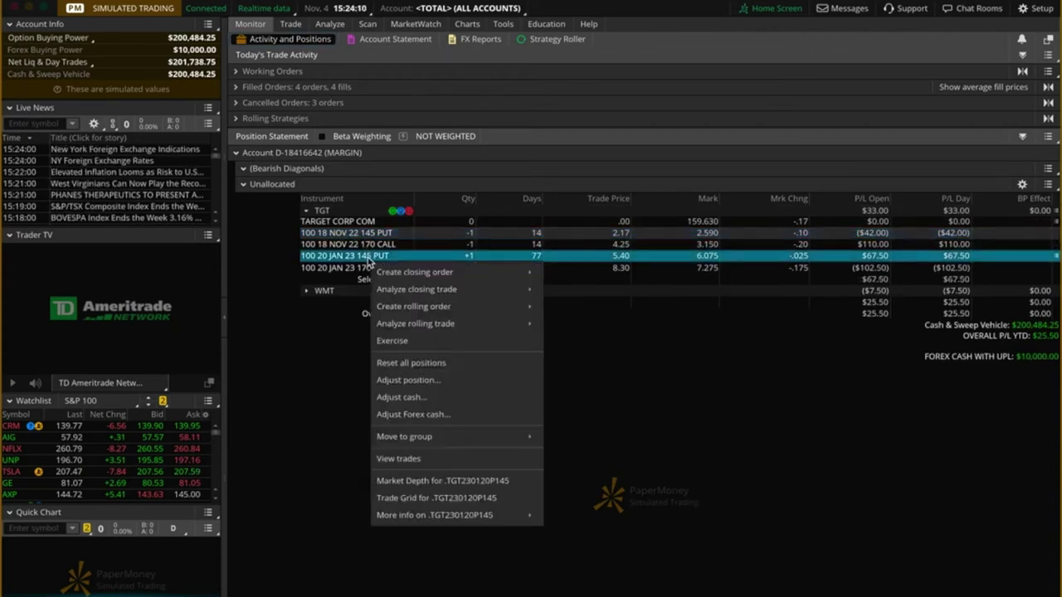
pyautogui.click(365, 235)
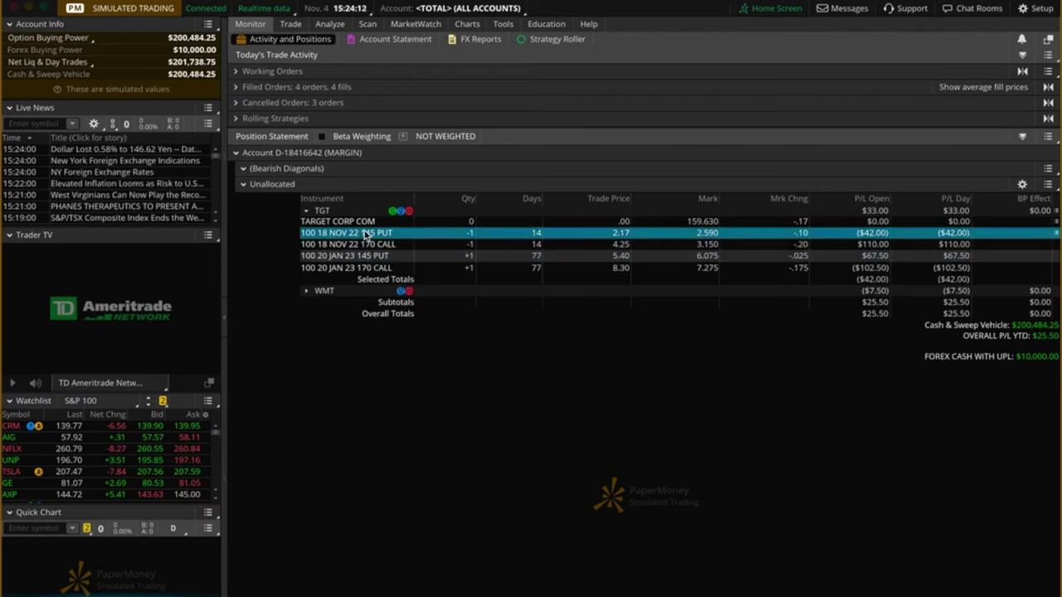
pyautogui.click(1047, 185)
pyautogui.click(1022, 186)
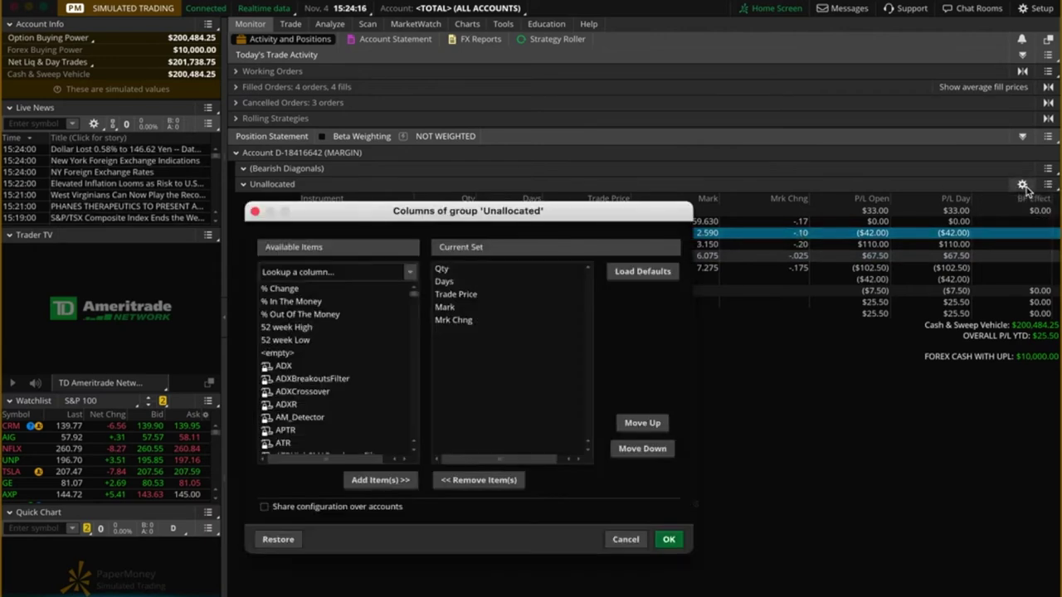
pyautogui.click(626, 539)
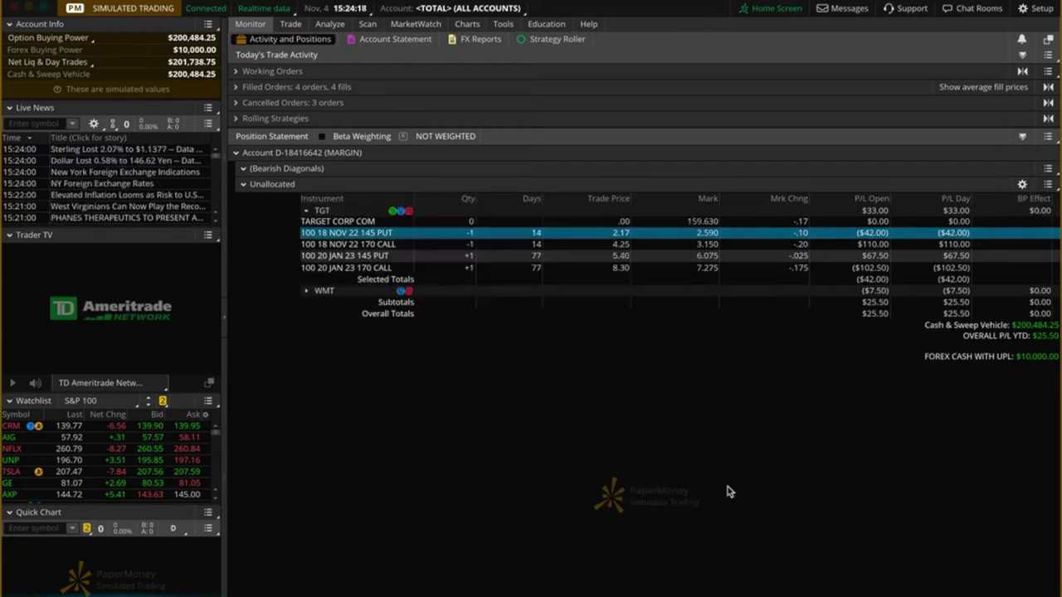
pyautogui.click(1053, 169)
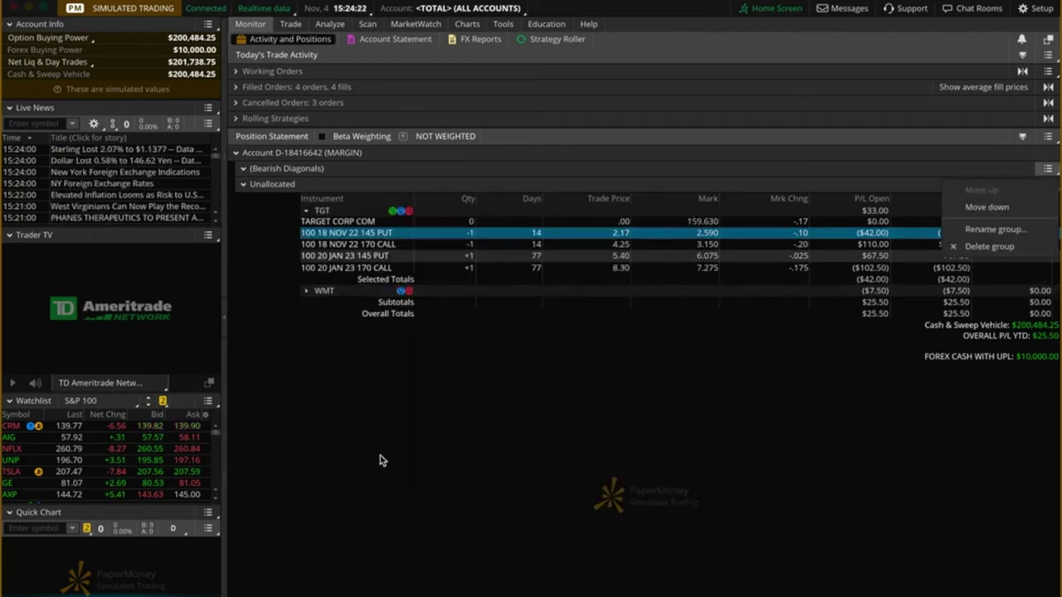
pyautogui.click(356, 418)
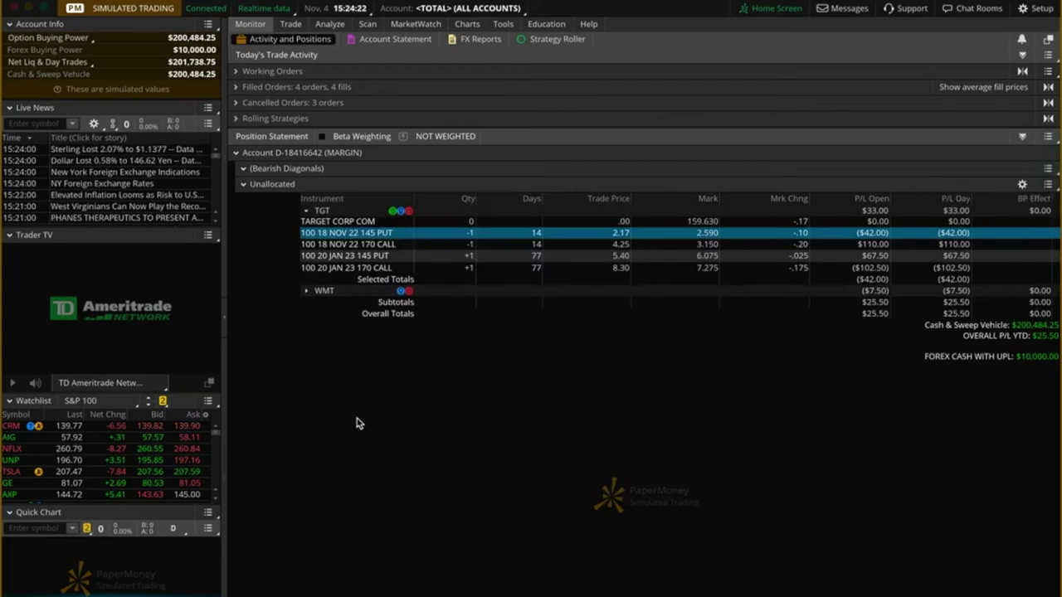
# - Move the short TGT 18 NOV 22 145 put to the Bearish Diagonals group and expand TGT there
pyautogui.rightClick(352, 236)
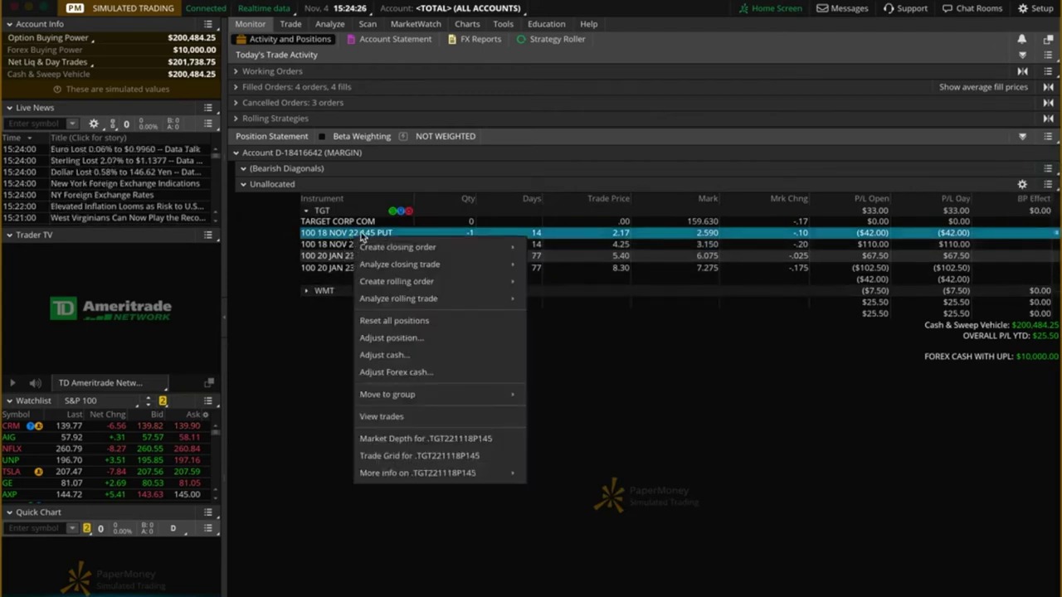
pyautogui.moveTo(385, 250)
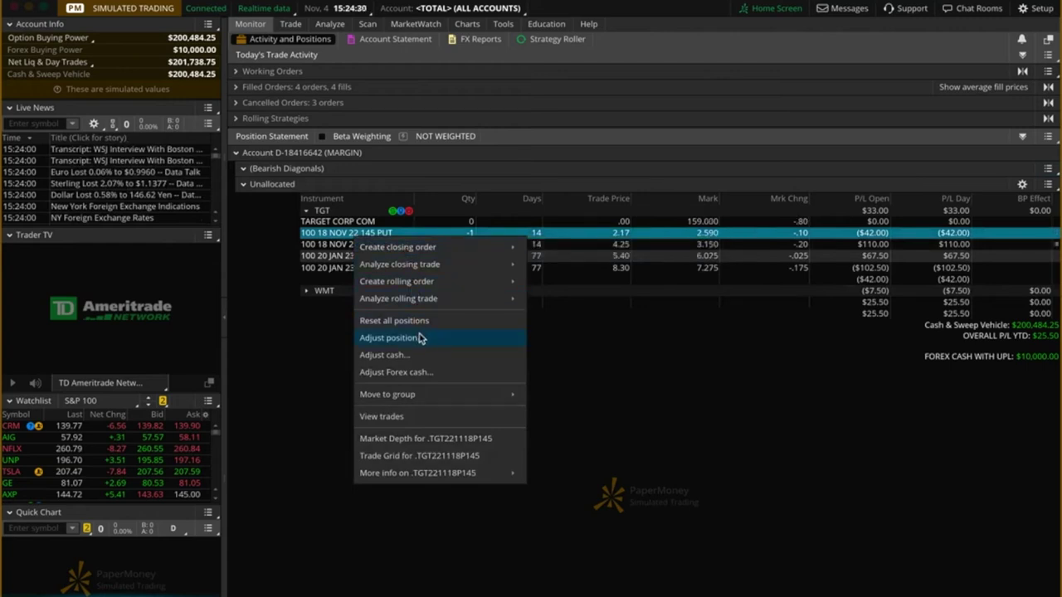
pyautogui.moveTo(440, 397)
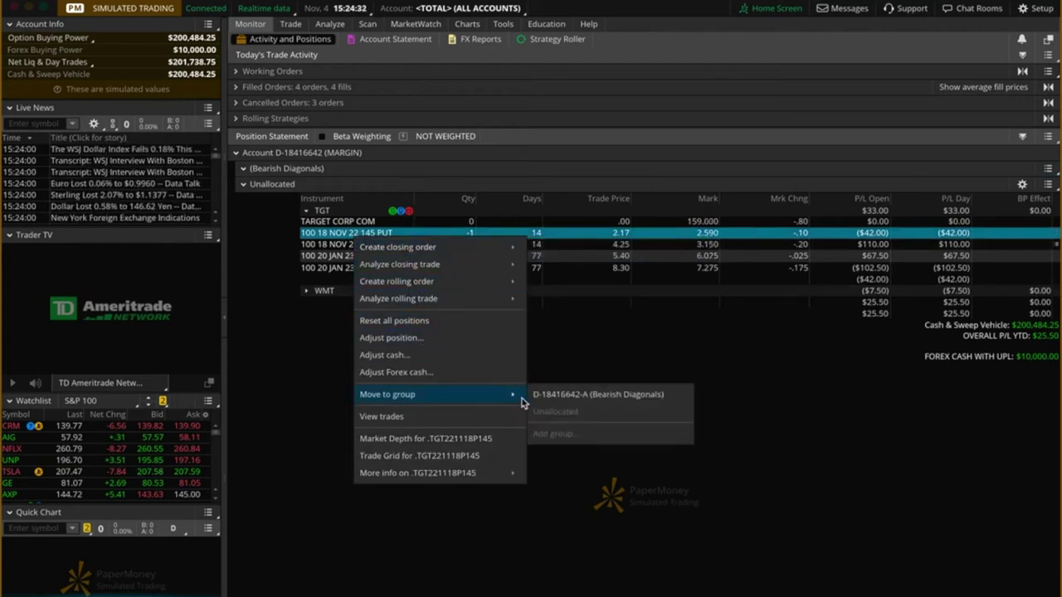
pyautogui.click(547, 395)
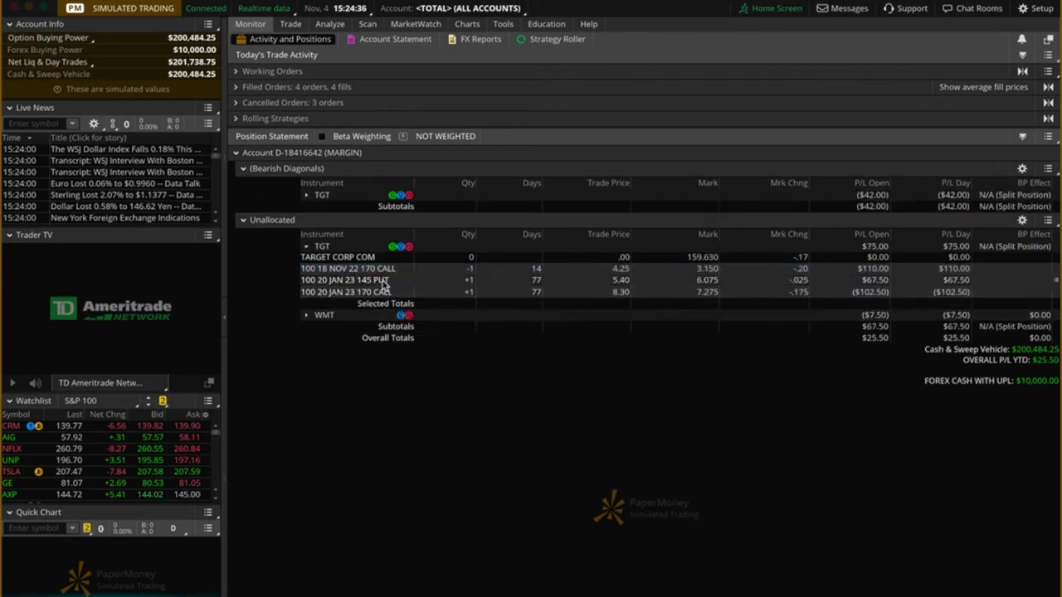
pyautogui.click(306, 195)
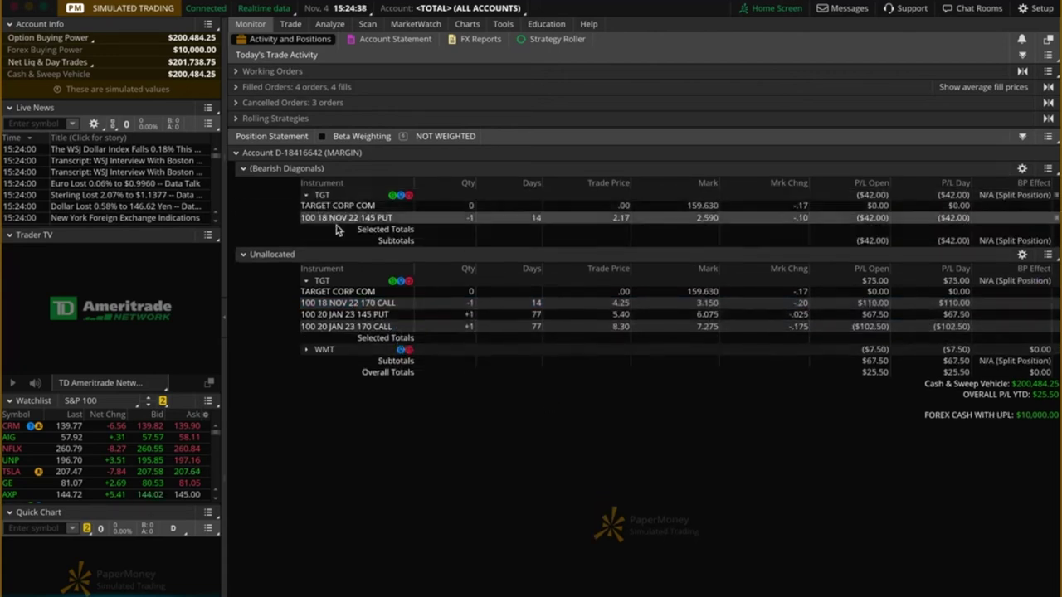
# - Move the long TGT 20 JAN 23 145 put from the unallocated positions to the Bearish Diagonals group
pyautogui.rightClick(369, 321)
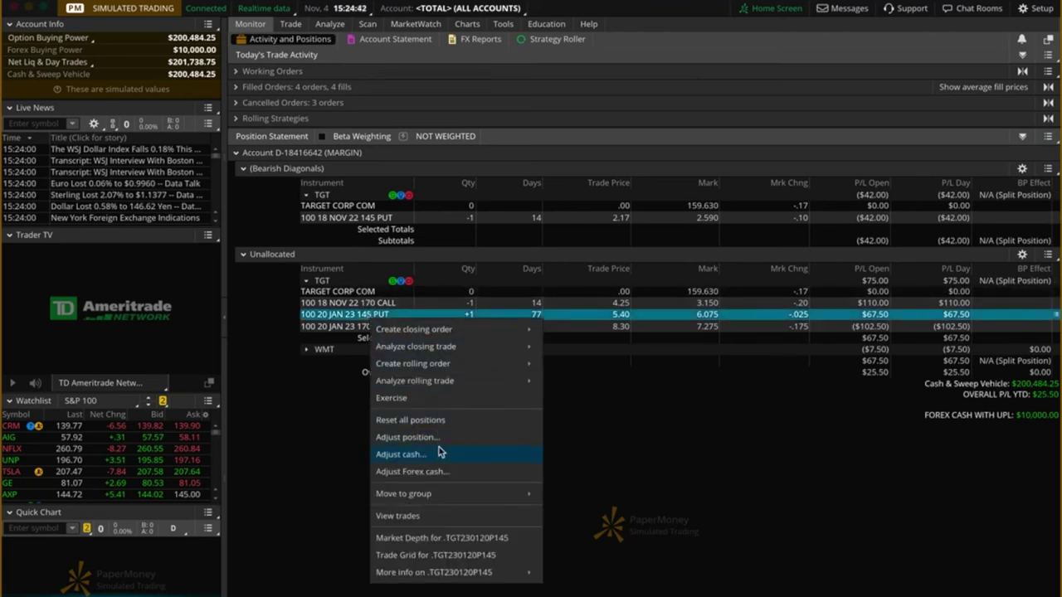
pyautogui.moveTo(447, 495)
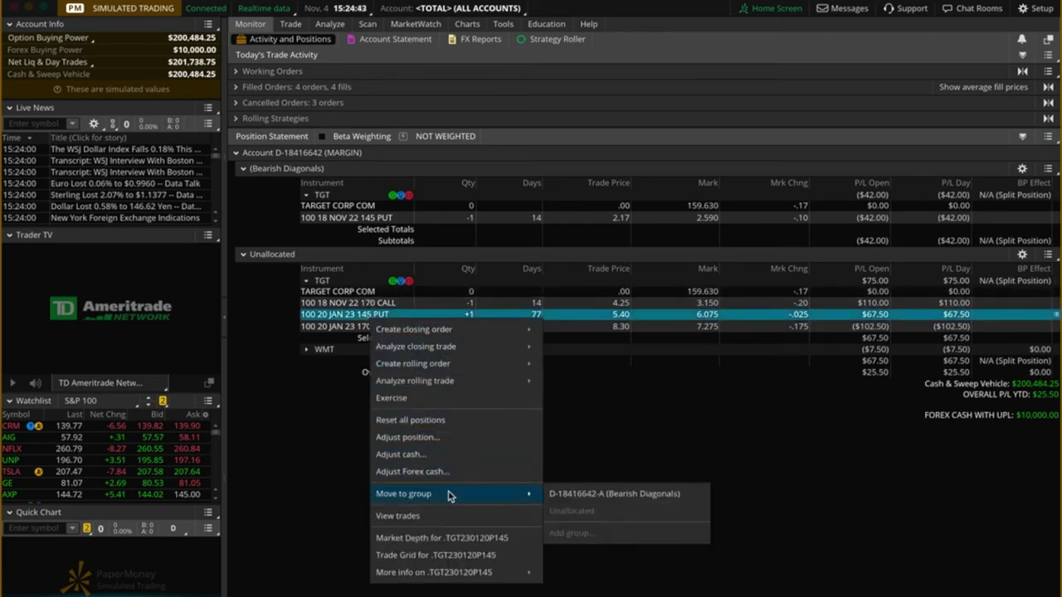
pyautogui.click(571, 496)
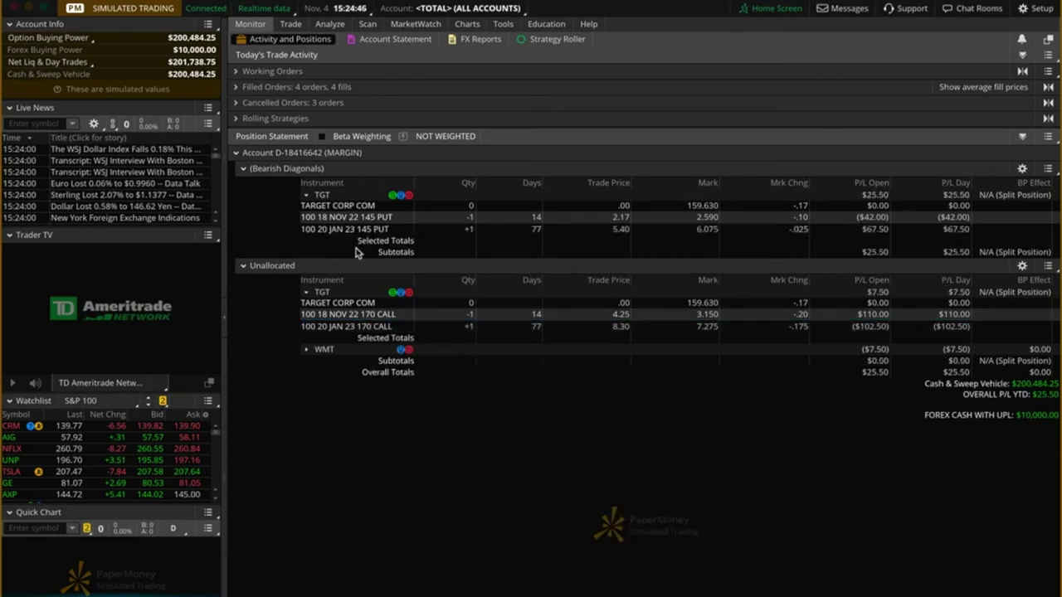
# - Select both TGT 145 put legs in the Bearish Diagonals group and view the actions available for them
pyautogui.click(386, 218)
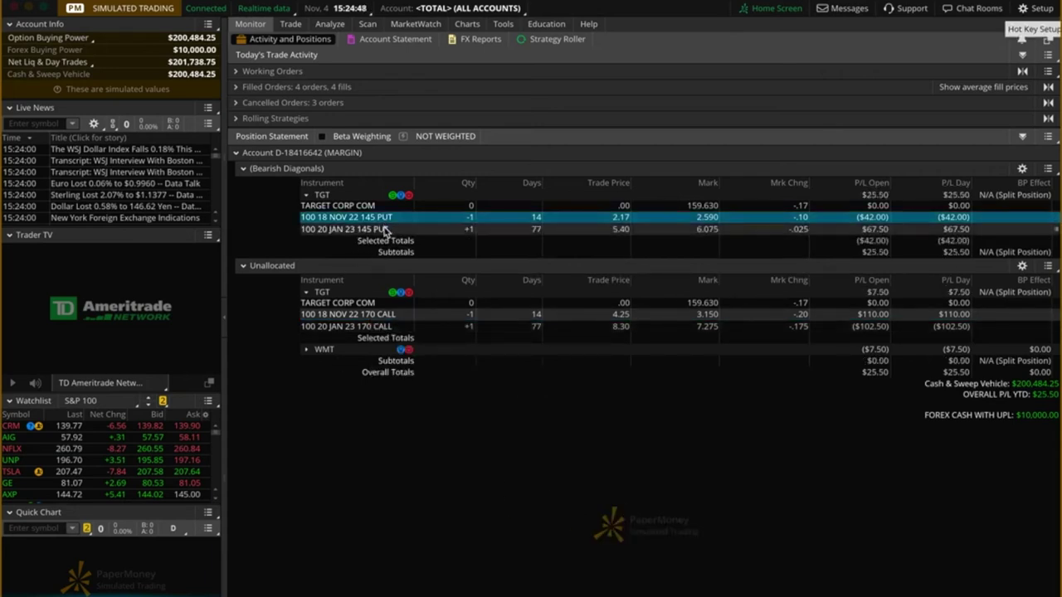
pyautogui.keyDown('ctrl'); pyautogui.click(387, 230); pyautogui.keyUp('ctrl')
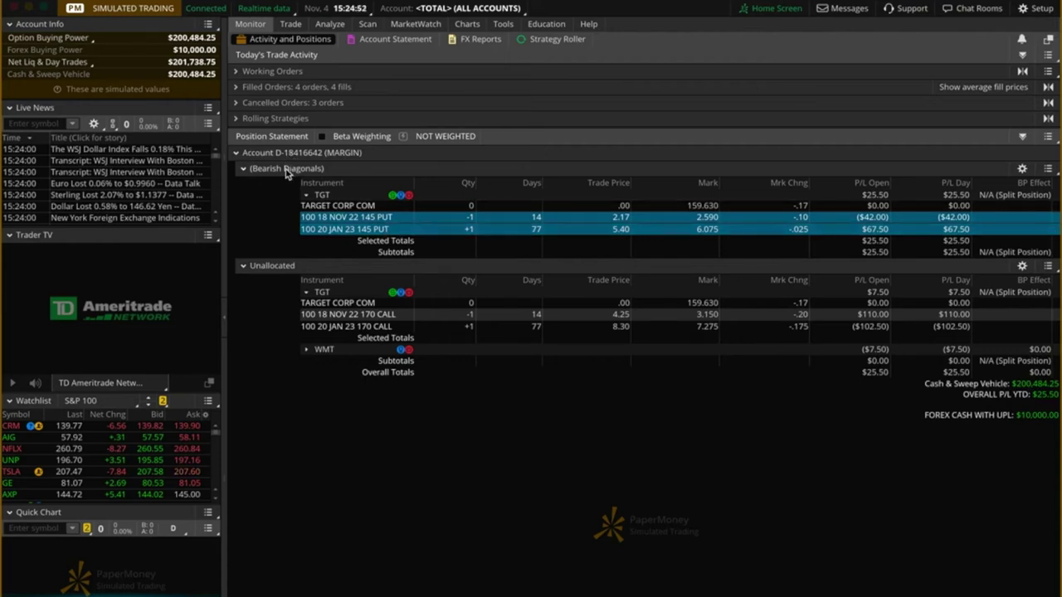
pyautogui.rightClick(407, 228)
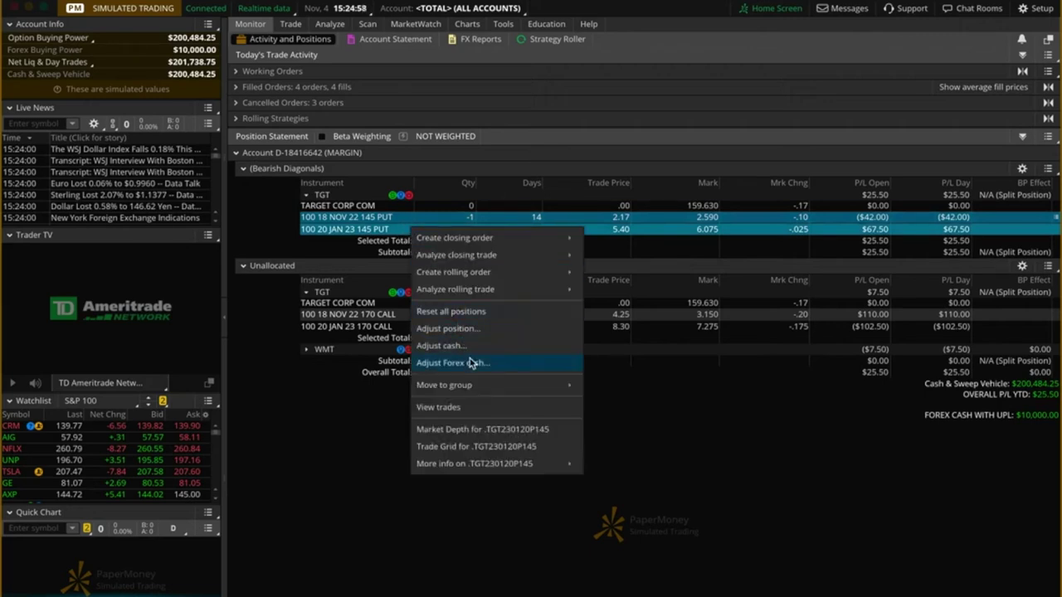
pyautogui.click(639, 392)
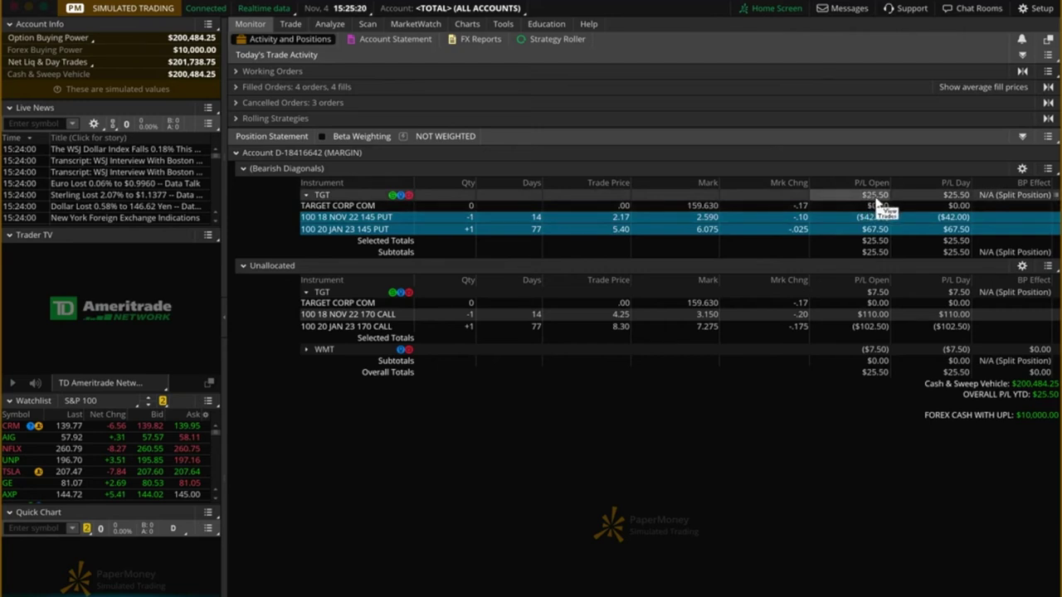
# - Check the TGT price chart, return to the position statement and collapse TGT in the Bearish Diagonals group
pyautogui.click(469, 24)
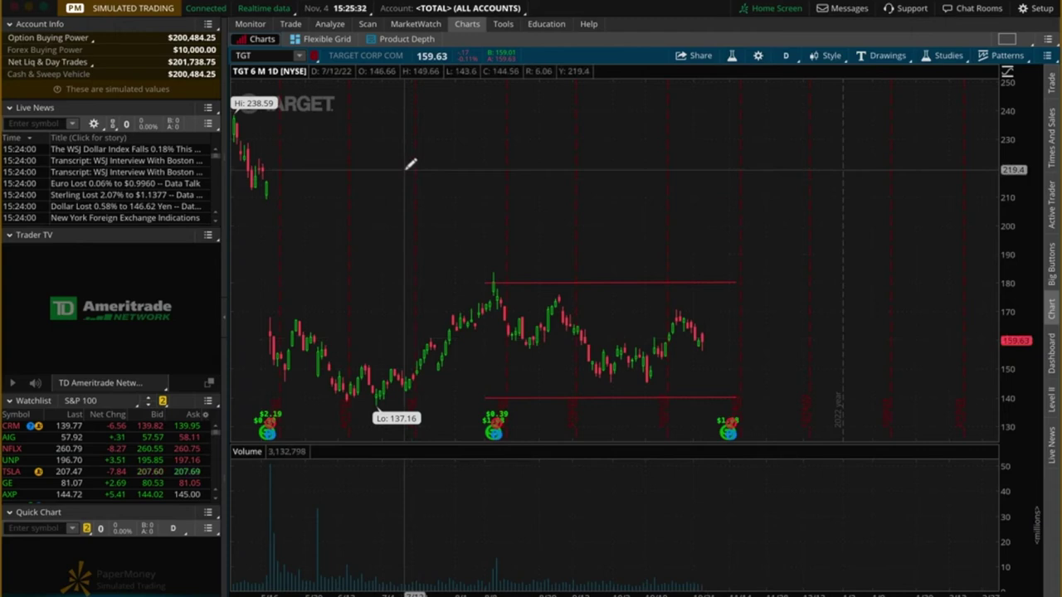
pyautogui.click(253, 24)
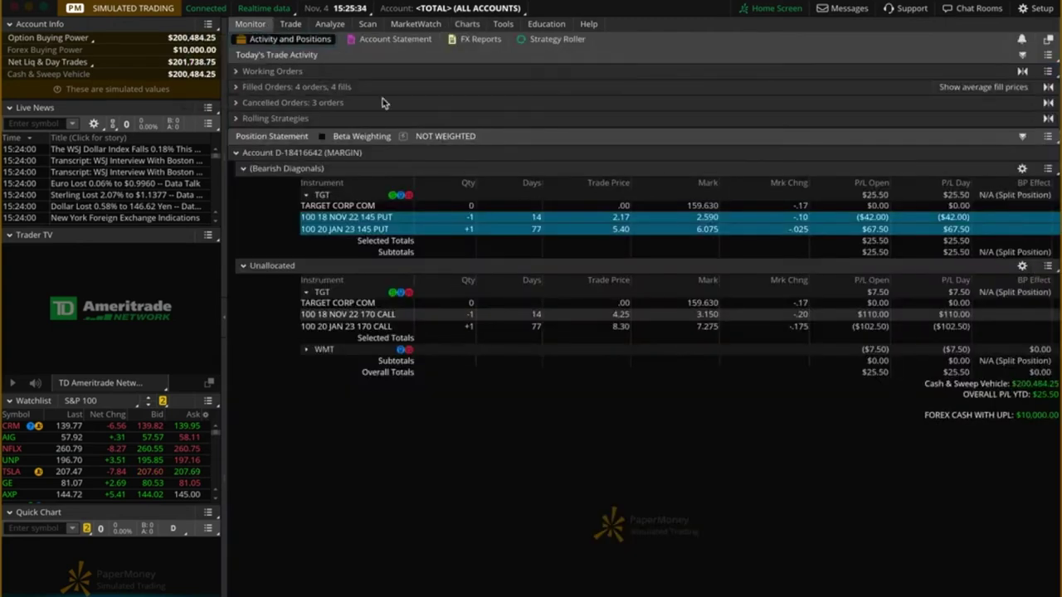
pyautogui.click(305, 197)
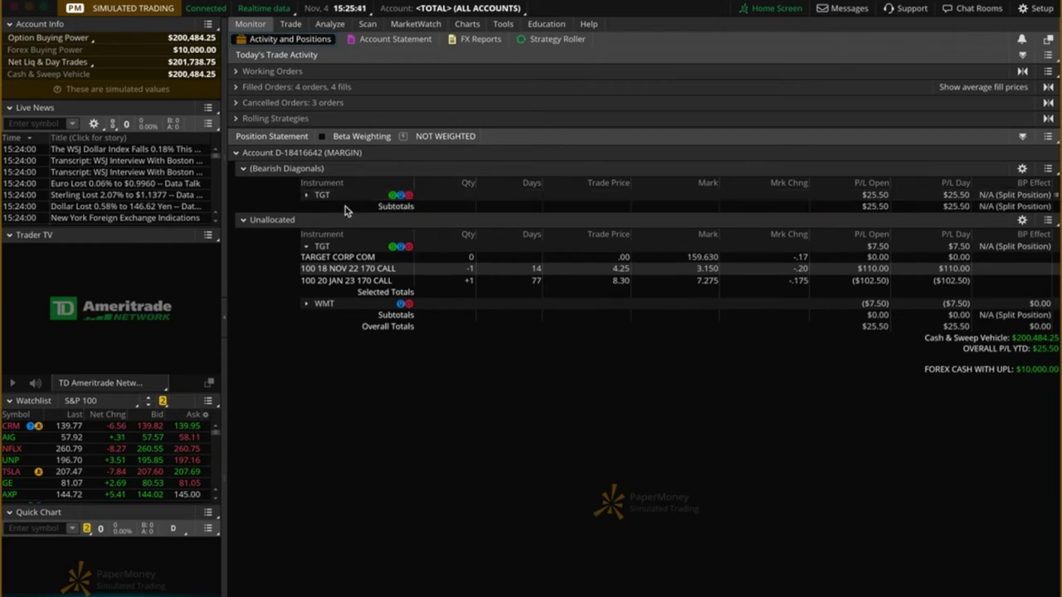
pyautogui.click(358, 268)
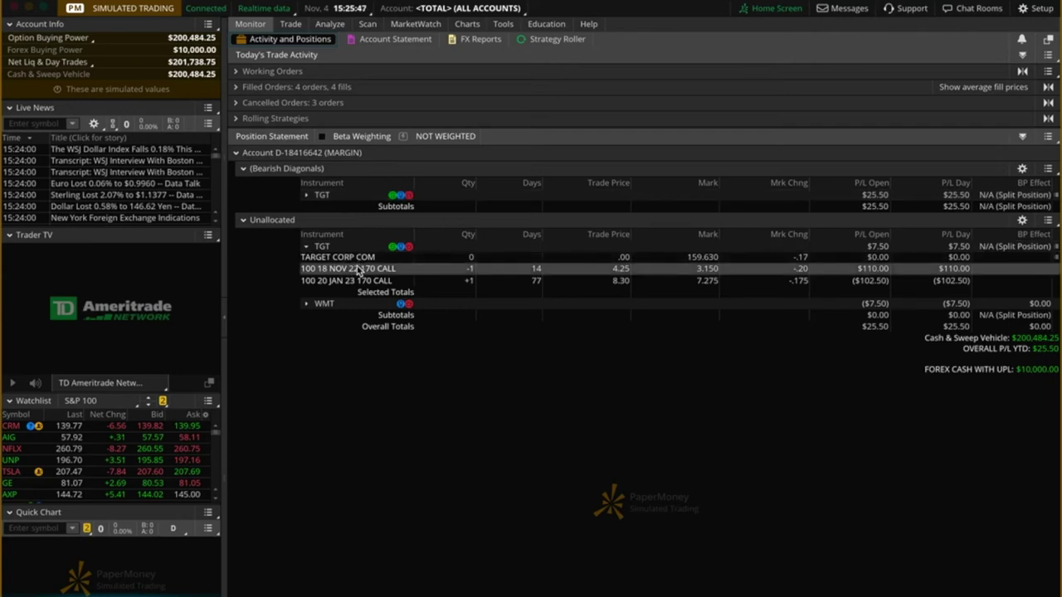
pyautogui.rightClick(358, 270)
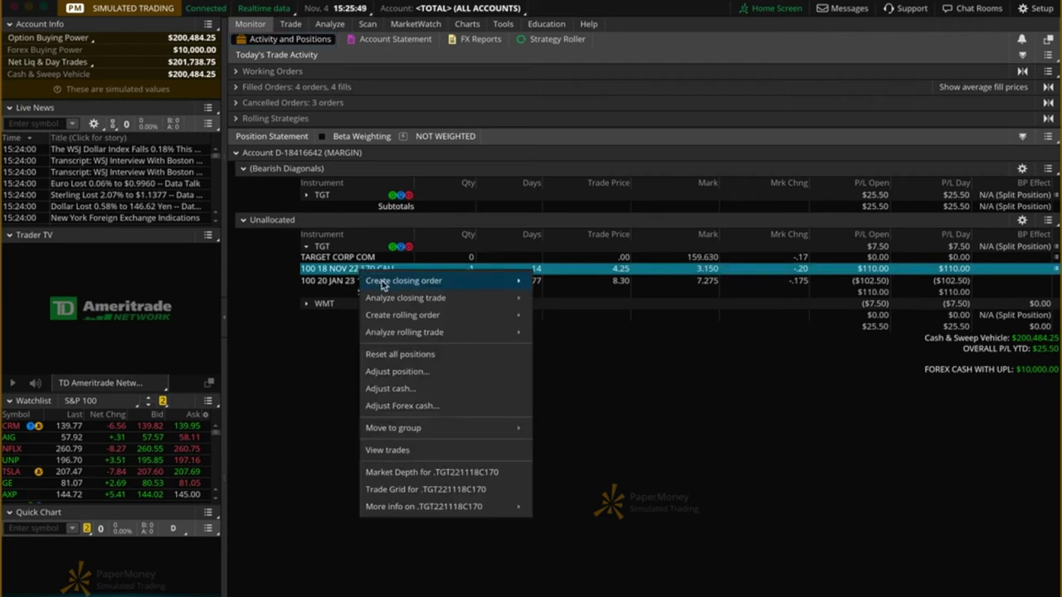
pyautogui.moveTo(407, 285)
pyautogui.moveTo(417, 429)
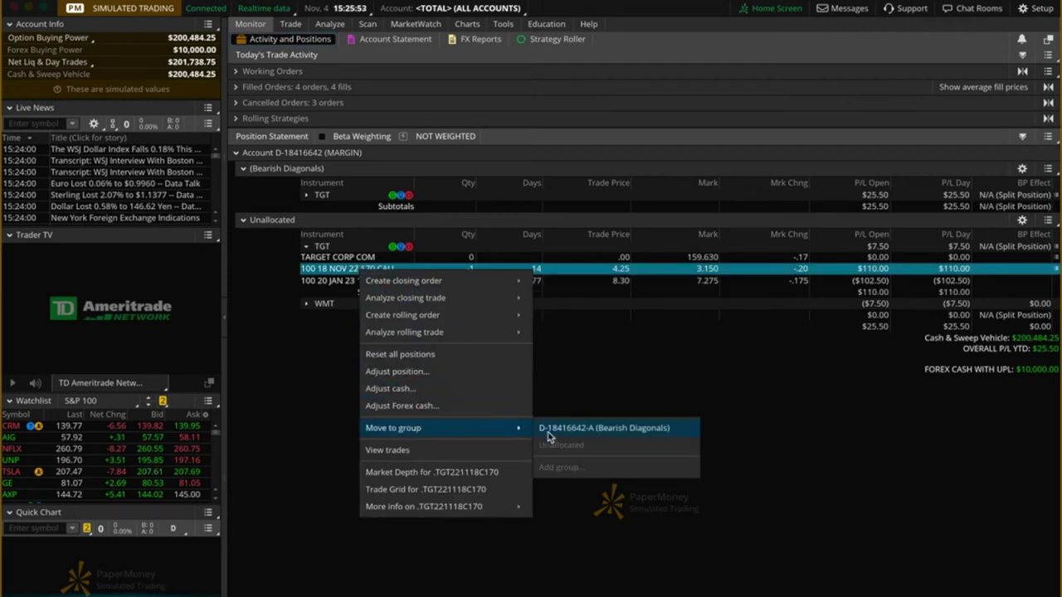
pyautogui.click(569, 385)
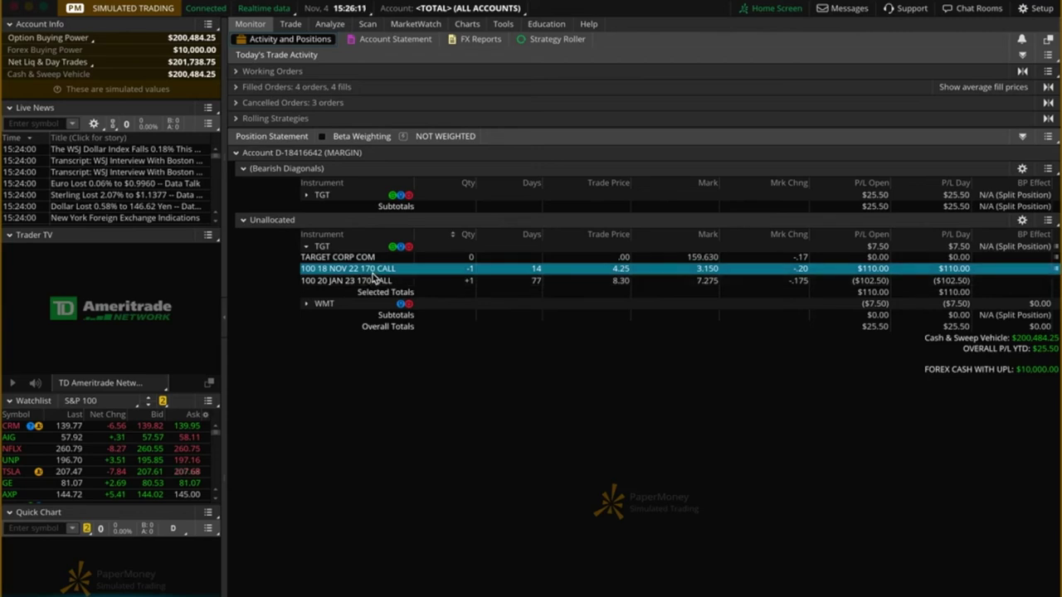
# - Recheck the TGT put legs in the Bearish Diagonals group and collapse TGT in both groups
pyautogui.click(306, 195)
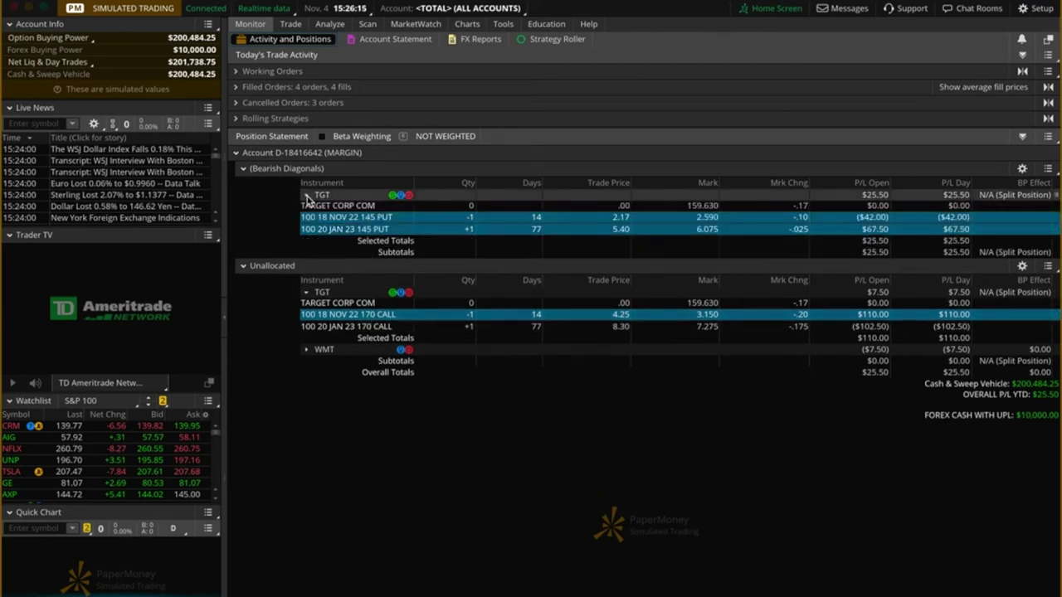
pyautogui.click(306, 196)
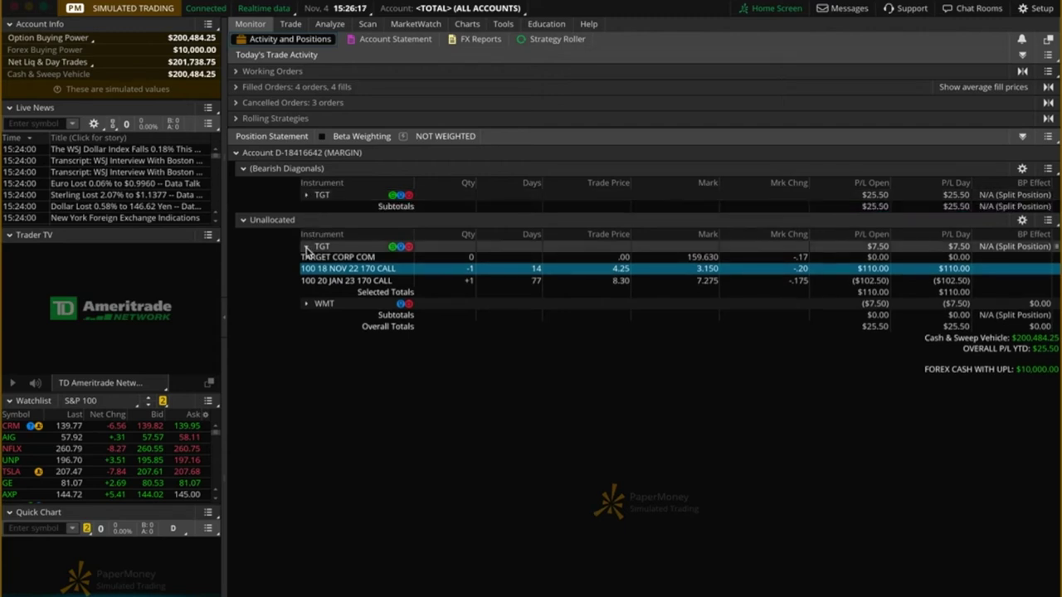
pyautogui.click(306, 247)
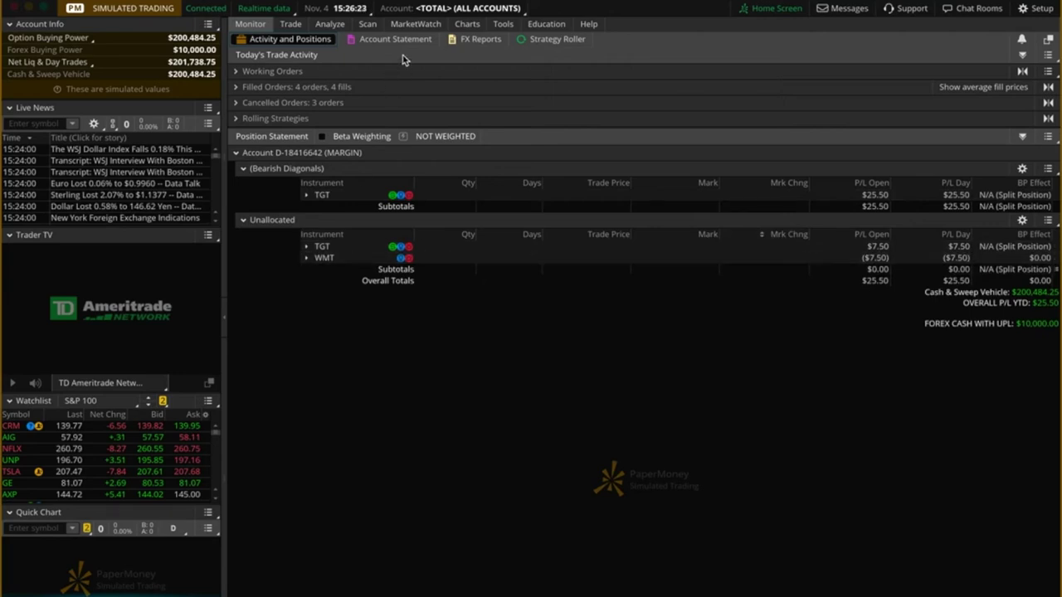
# - Load the Walmart (WMT) price chart in place of the TGT chart
pyautogui.click(467, 27)
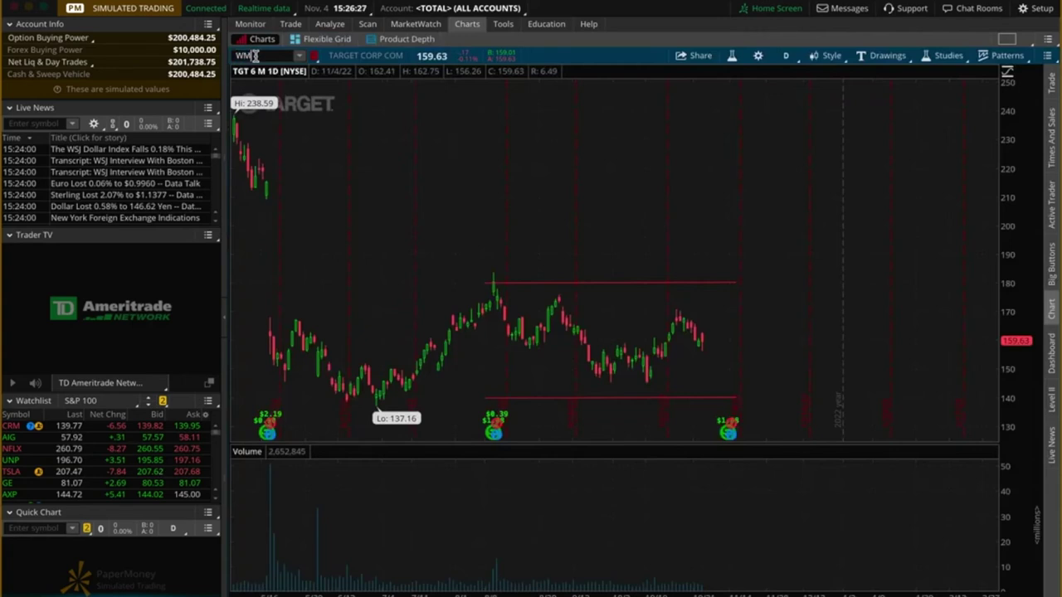
pyautogui.click(255, 55)
pyautogui.write('WMT')
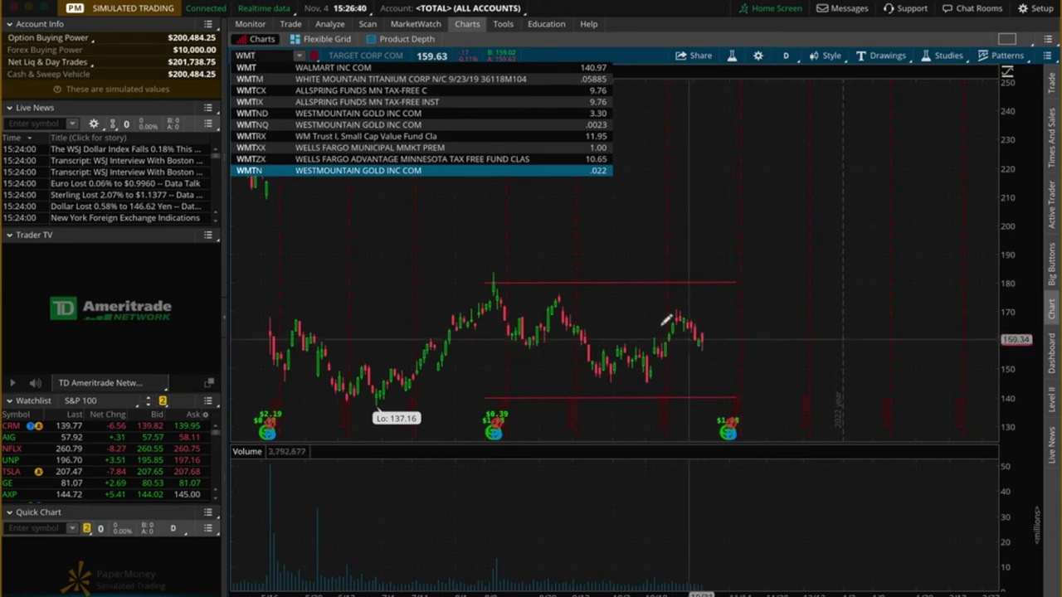
pyautogui.click(257, 68)
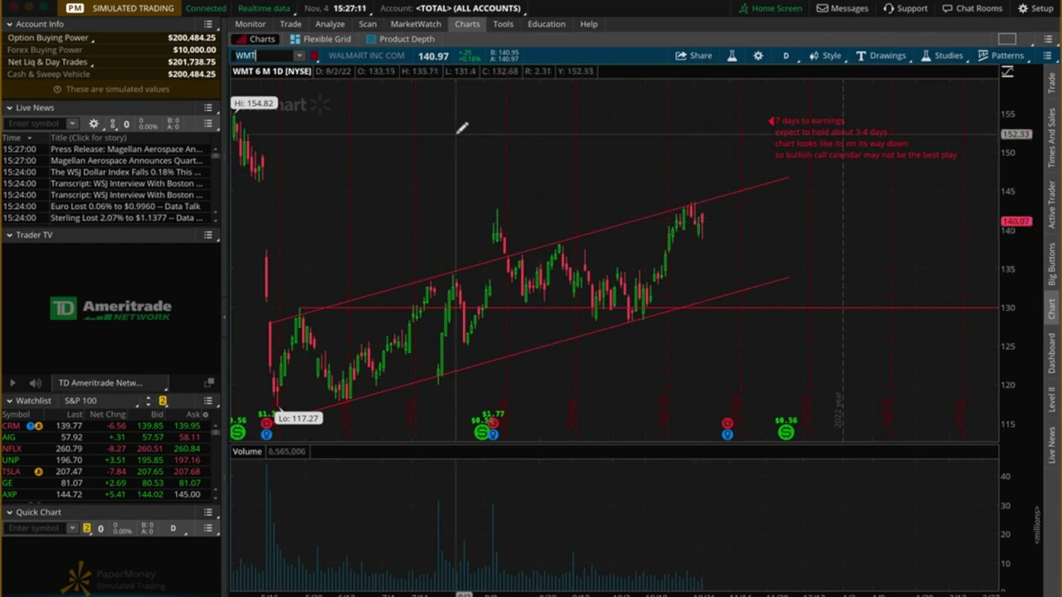
# - Expand WMT in the unallocated positions and move its short 18 NOV 22 135 put to the Bearish Diagonals group
pyautogui.click(253, 24)
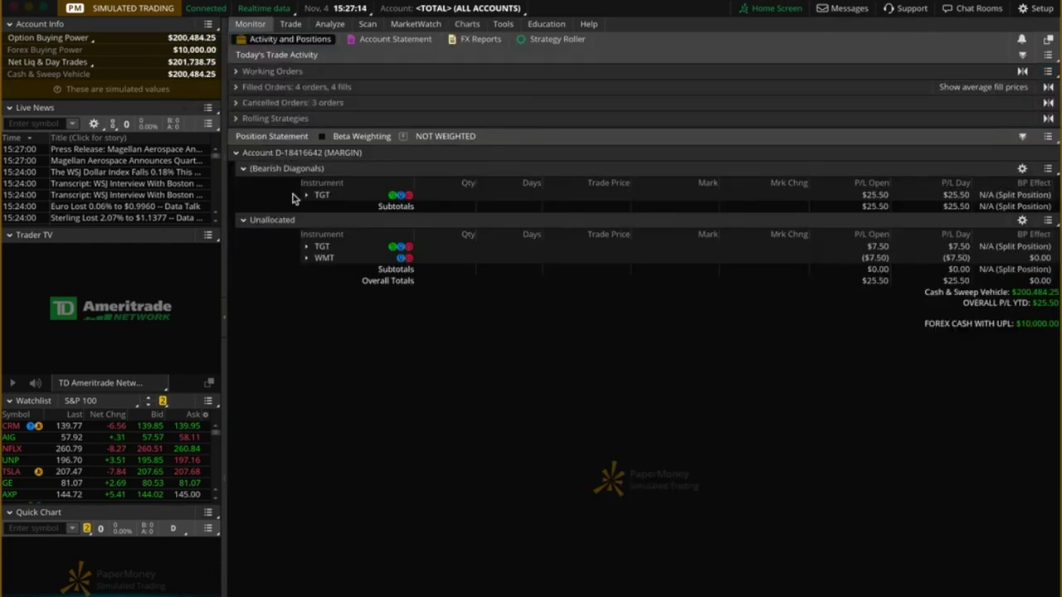
pyautogui.click(306, 258)
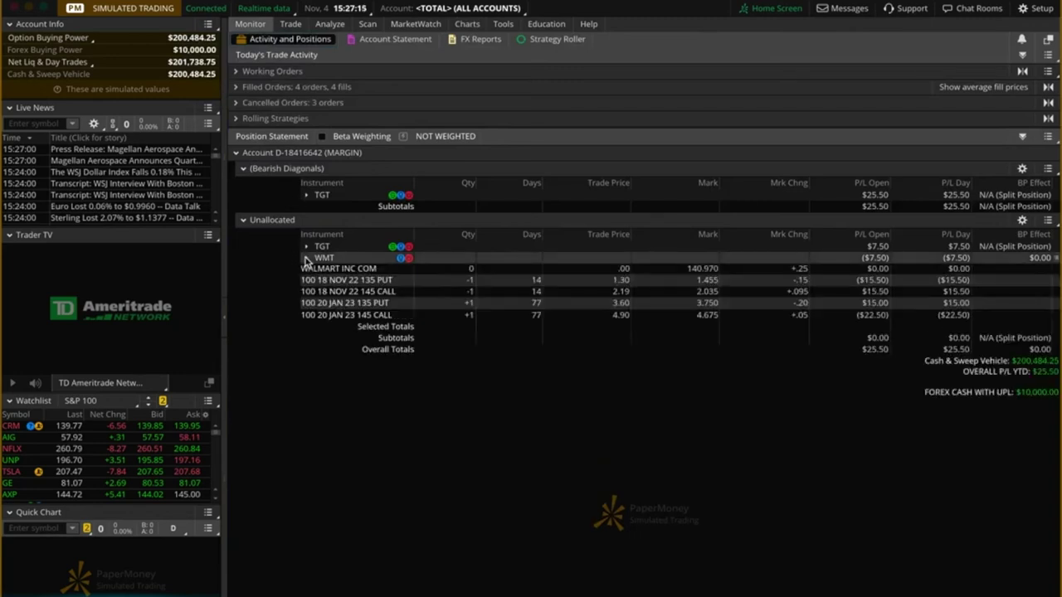
pyautogui.rightClick(342, 285)
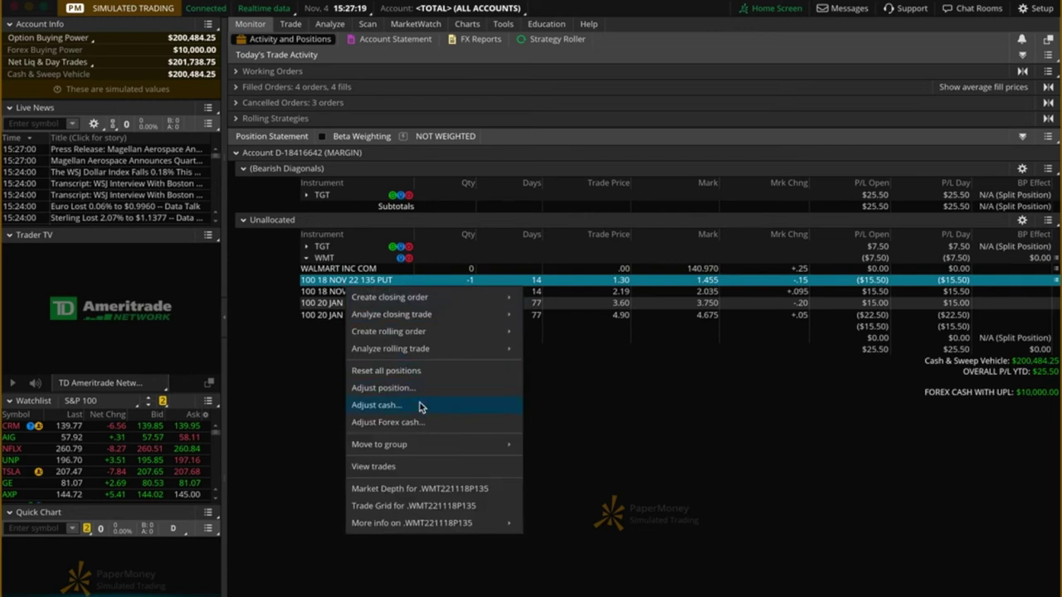
pyautogui.moveTo(454, 447)
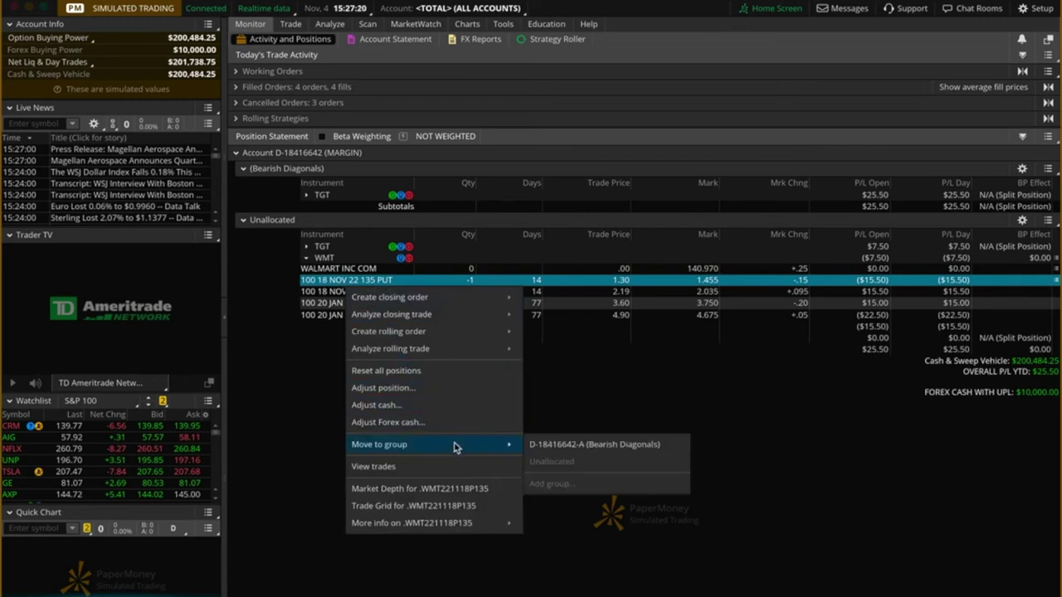
pyautogui.click(536, 452)
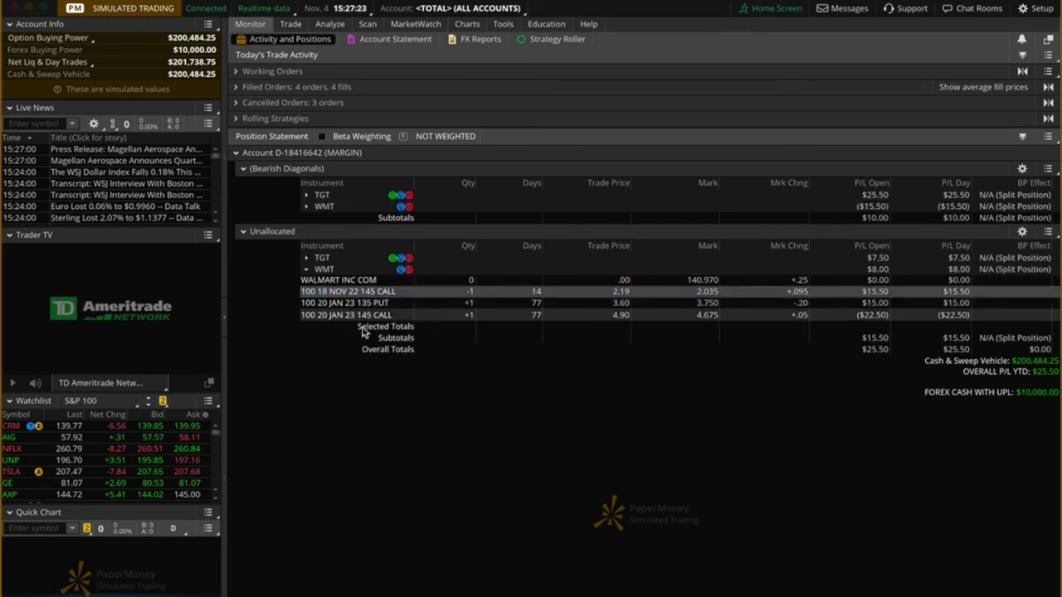
# - Move the long WMT 20 JAN 23 135 put to the Bearish Diagonals group and collapse the unallocated WMT position
pyautogui.click(361, 306)
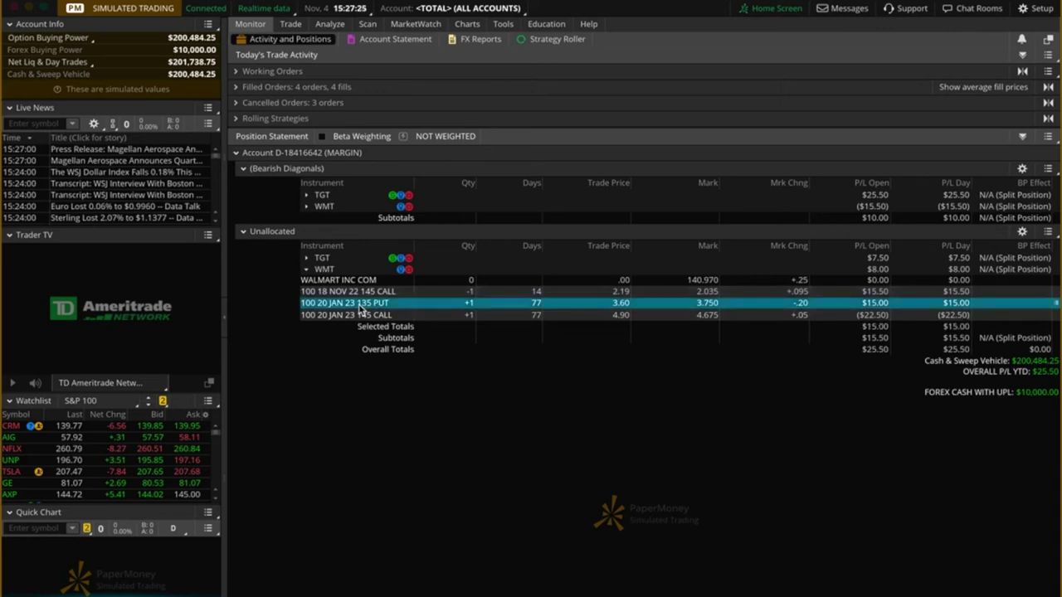
pyautogui.rightClick(361, 307)
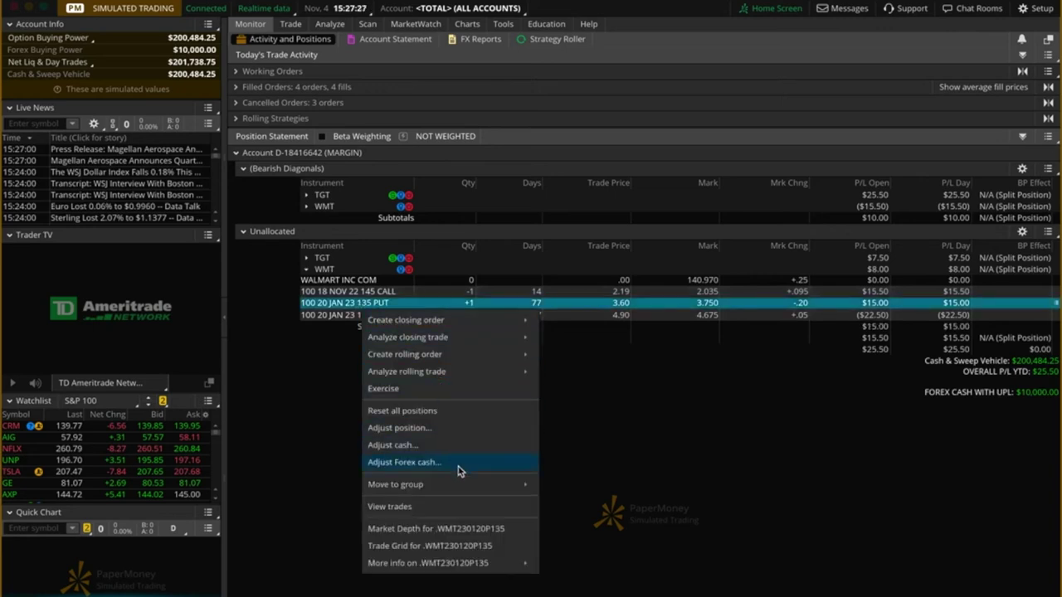
pyautogui.moveTo(472, 483)
pyautogui.click(559, 490)
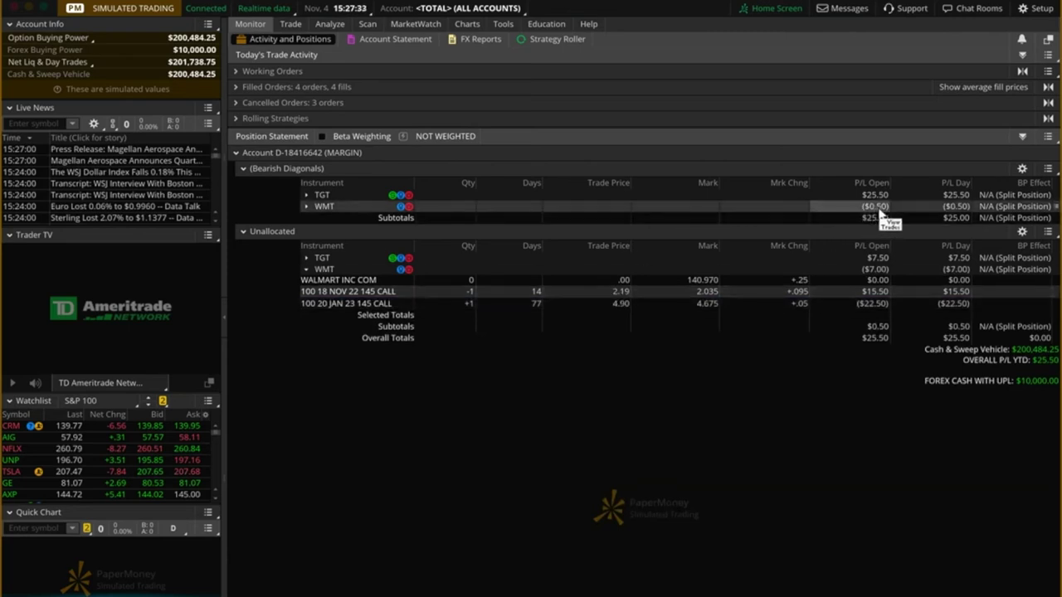
pyautogui.click(306, 270)
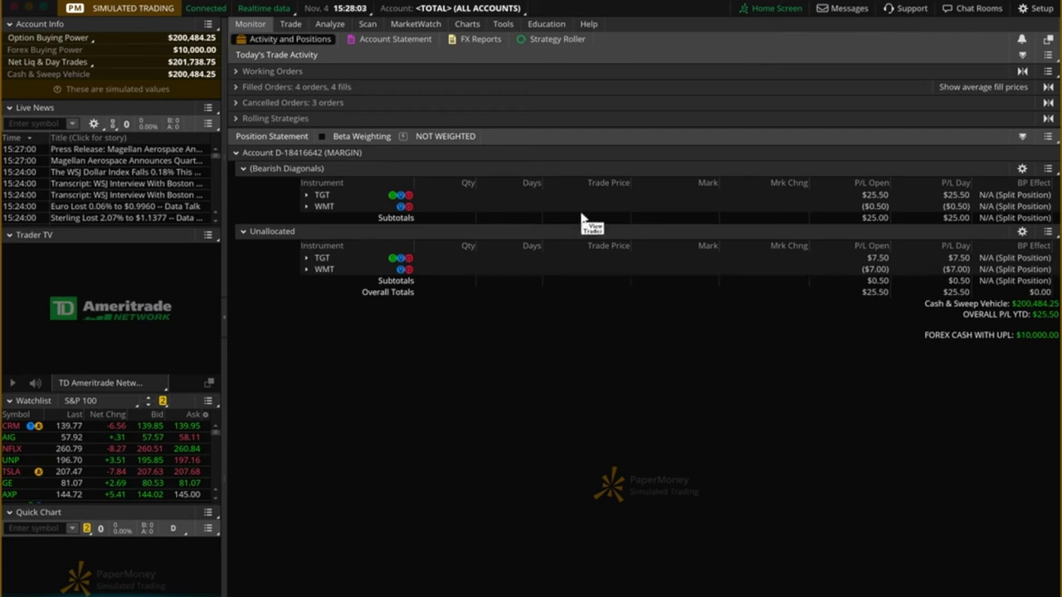
# - Compare the WMT price chart and its trend channel with the WMT put legs in the Bearish Diagonals group
pyautogui.click(467, 24)
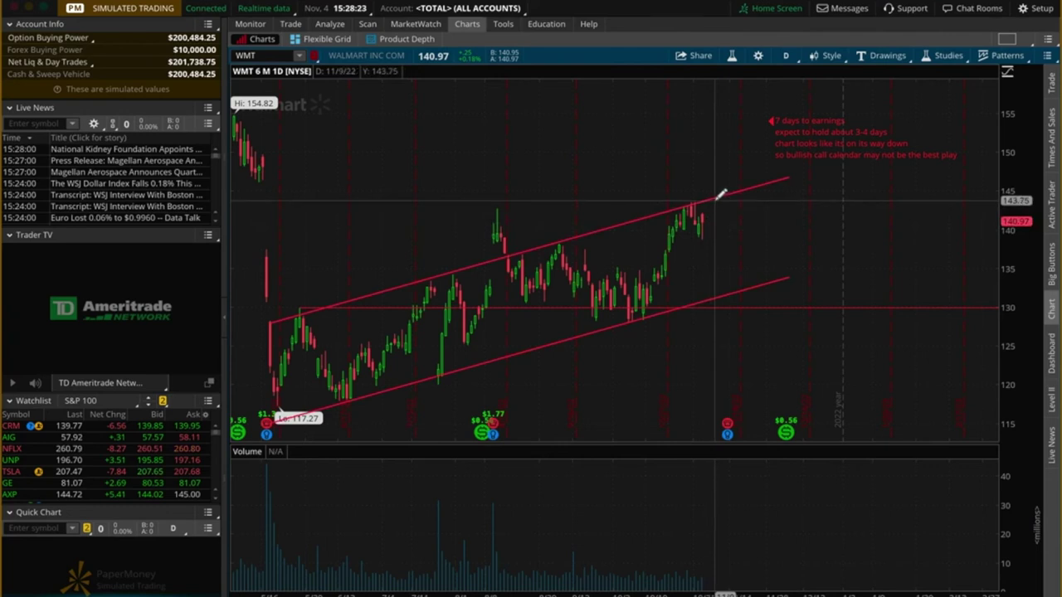
pyautogui.moveTo(719, 194)
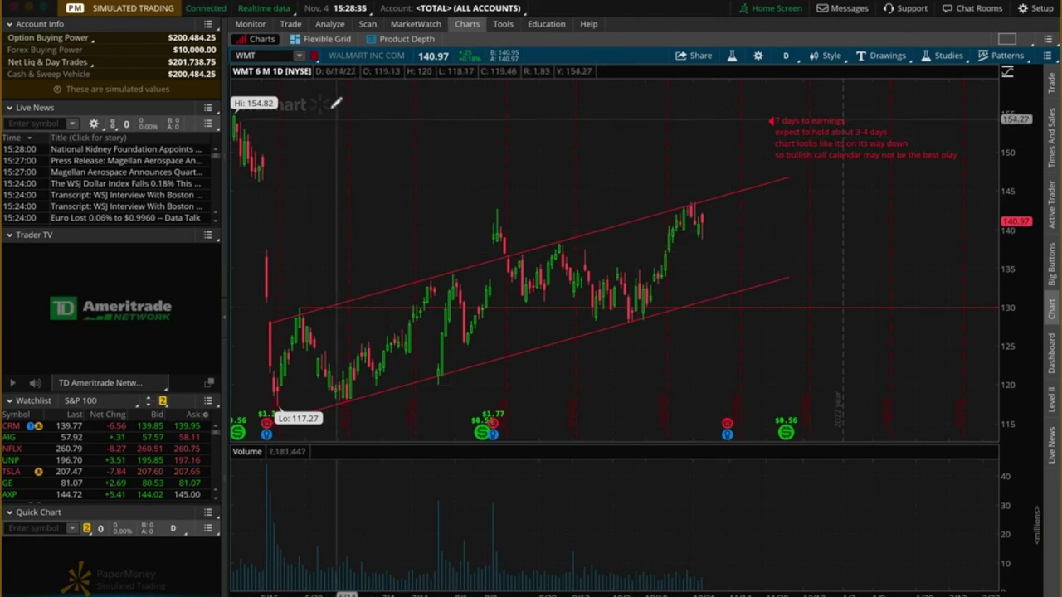
pyautogui.click(250, 24)
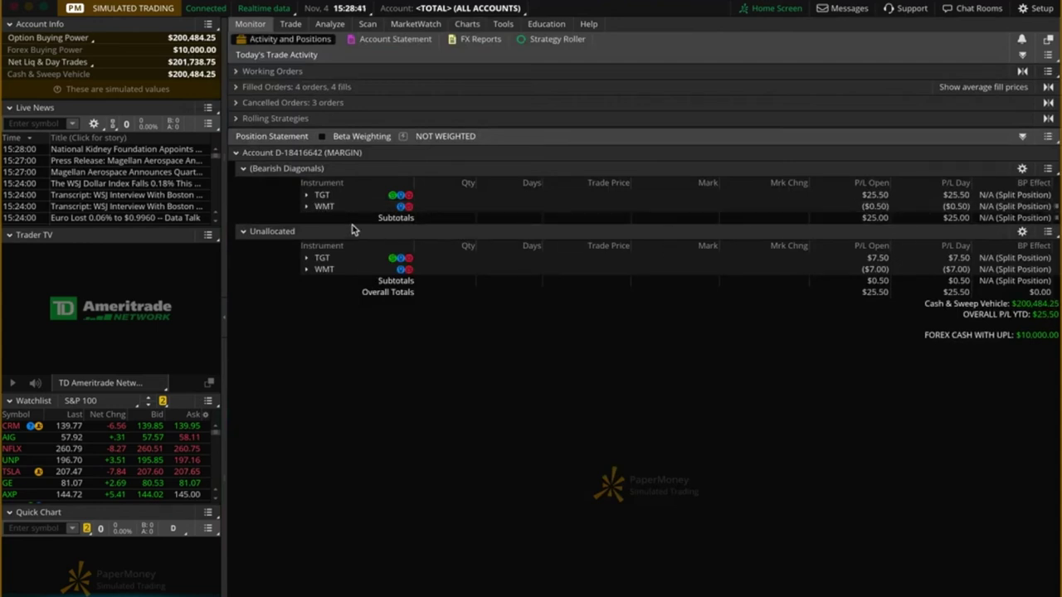
pyautogui.click(306, 206)
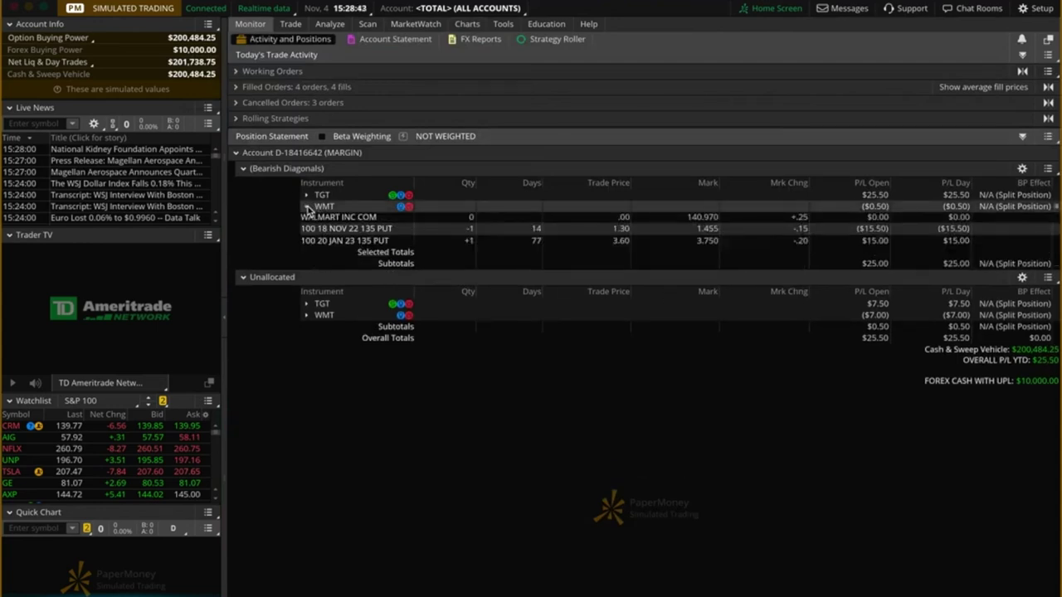
pyautogui.click(307, 207)
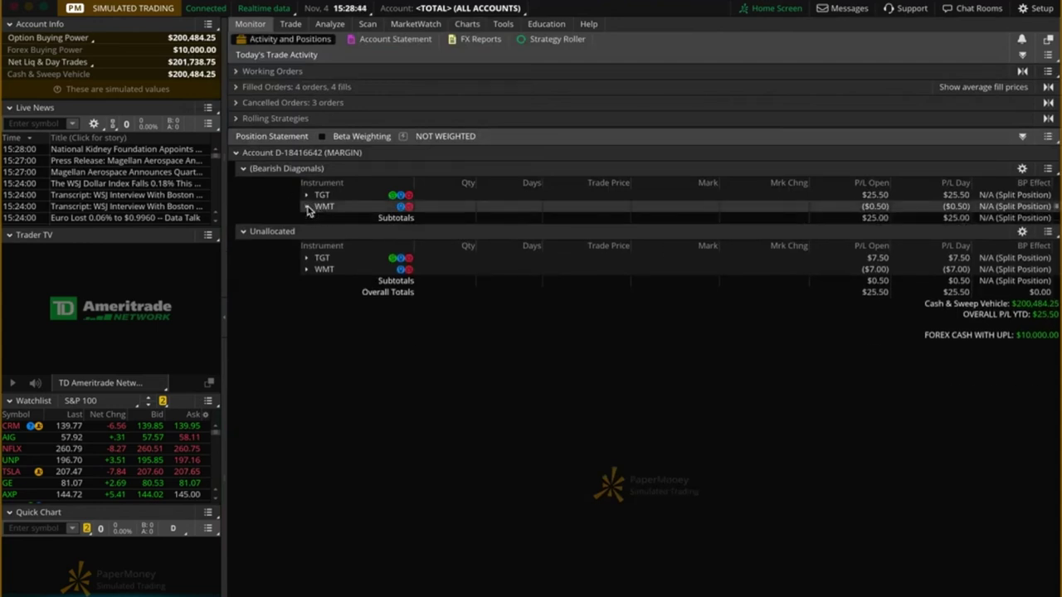
pyautogui.click(467, 23)
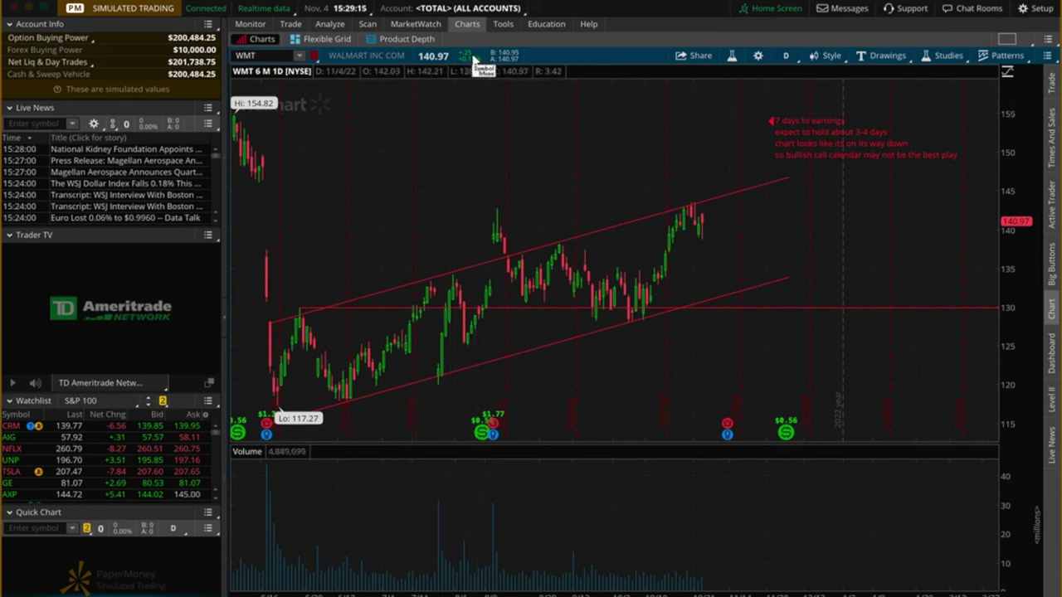
# - Load the Target (TGT) price chart in place of the WMT chart, and return to the position statement
pyautogui.click(275, 56)
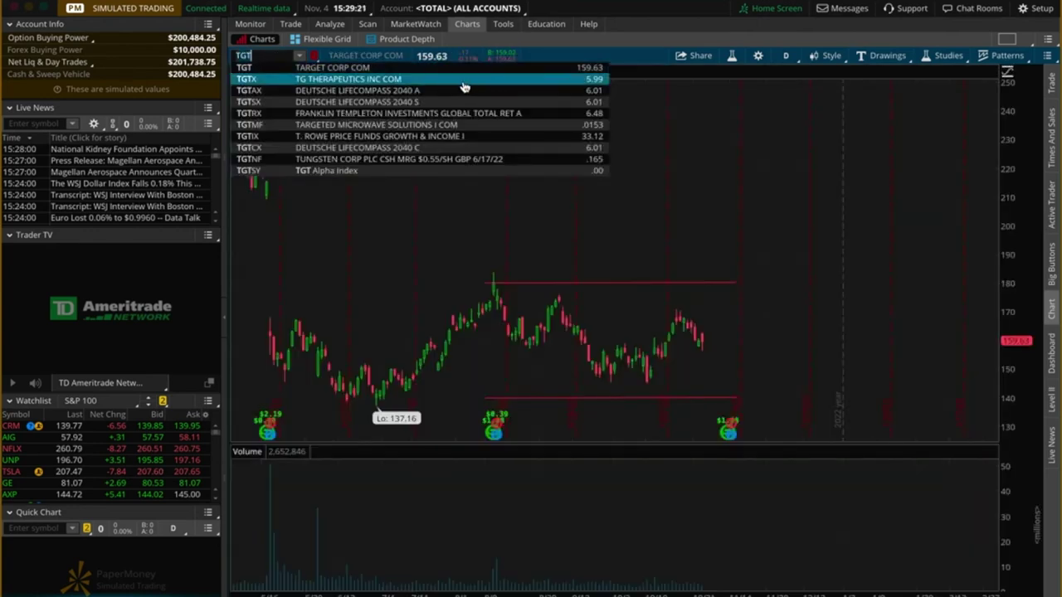
pyautogui.moveTo(284, 28)
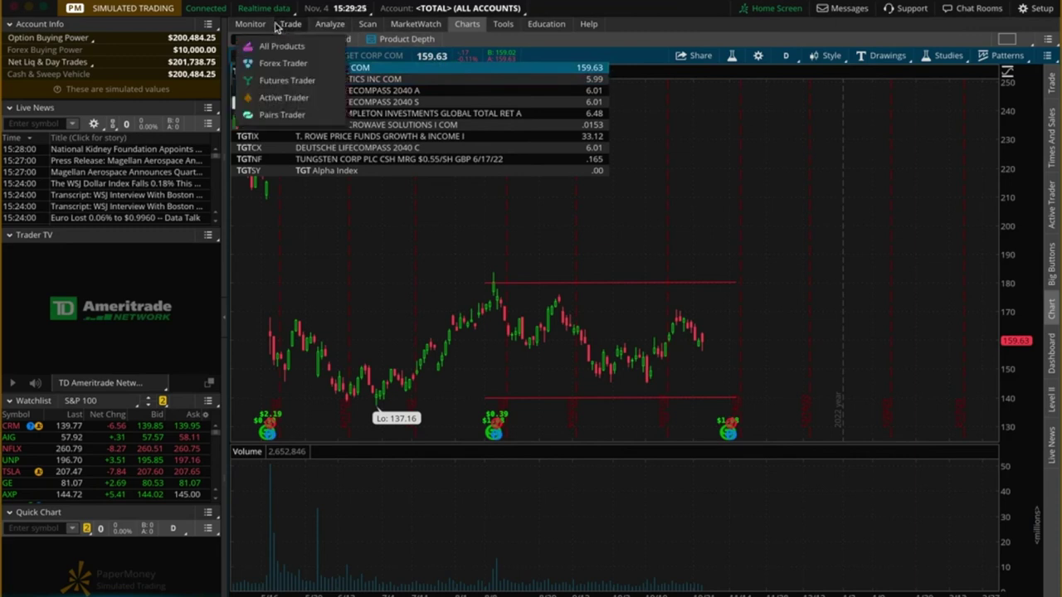
pyautogui.click(266, 25)
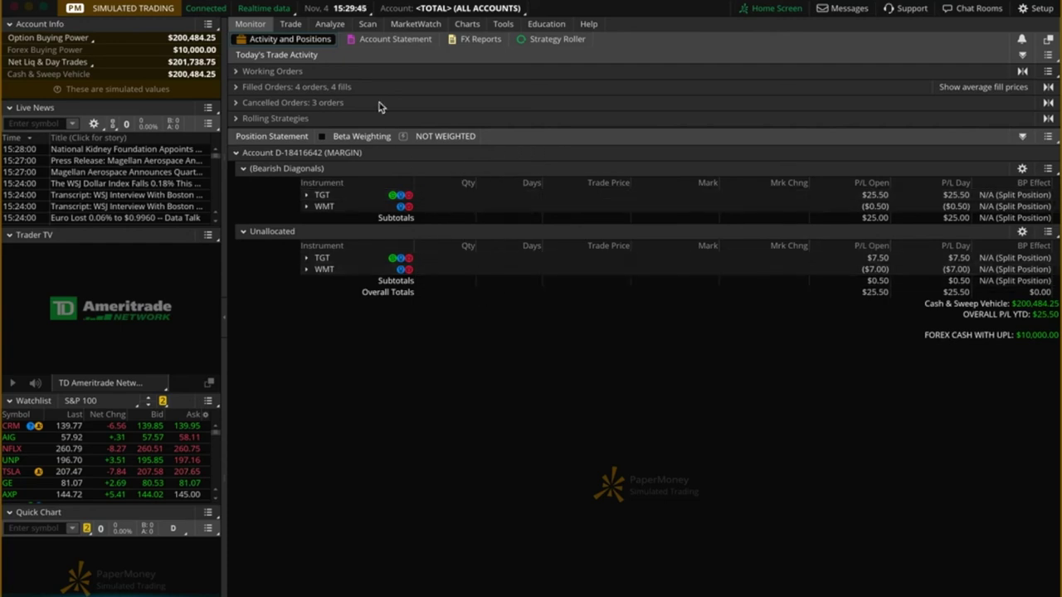
# - View the TGT risk profile with only the 170 call calendar included, leaving out both 145 put legs
pyautogui.click(330, 25)
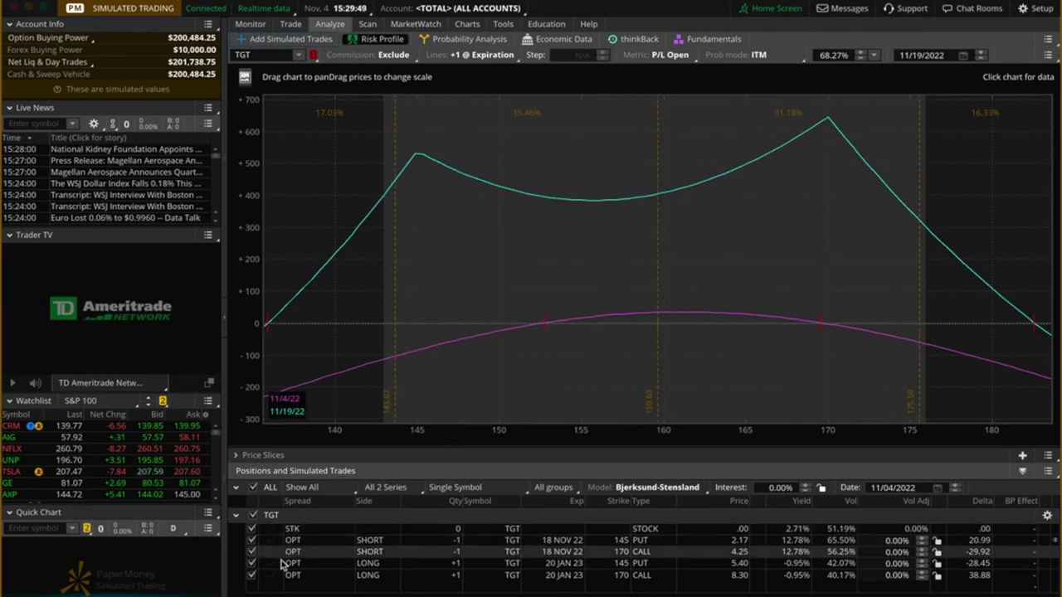
pyautogui.click(252, 574)
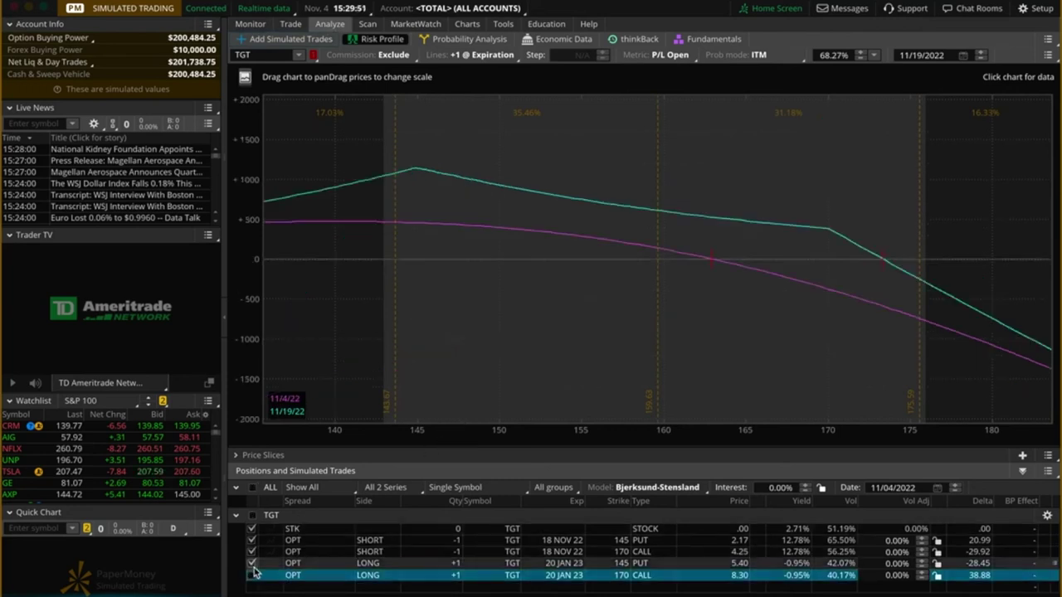
pyautogui.click(252, 563)
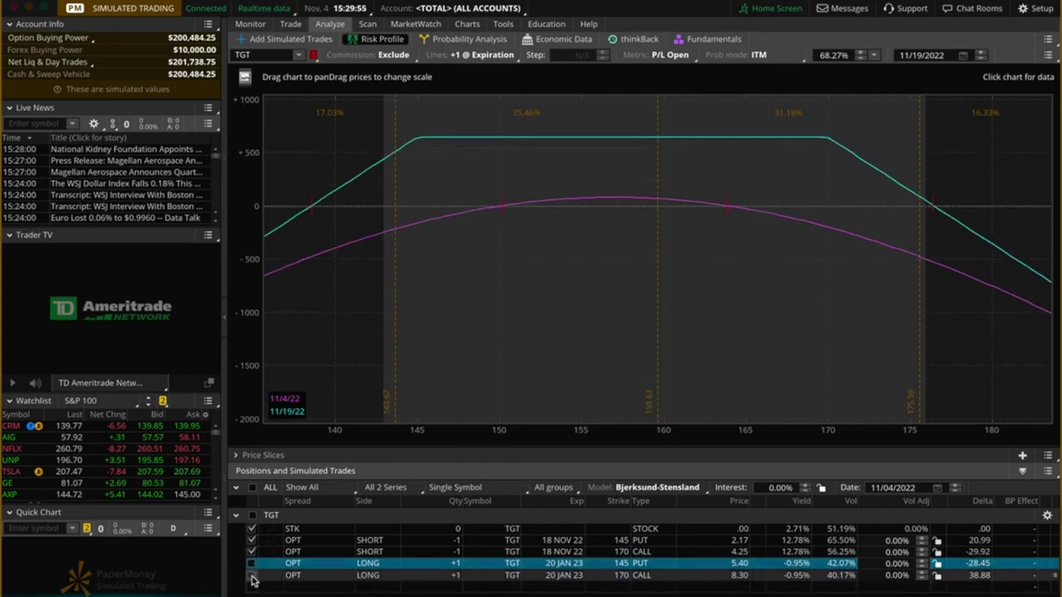
pyautogui.click(252, 574)
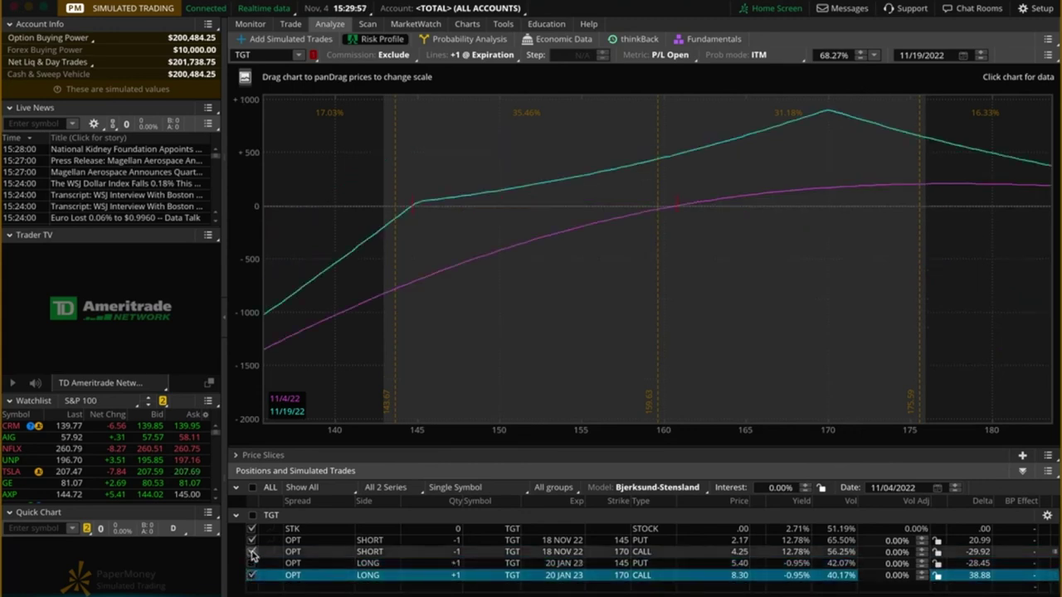
pyautogui.click(252, 540)
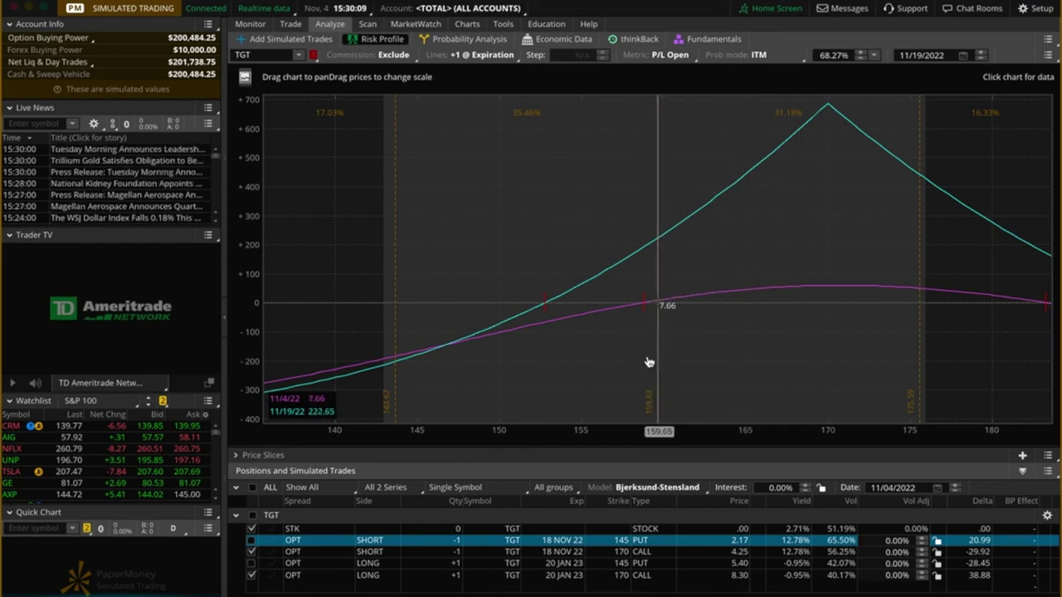
# - Switch the TGT risk profile to the 145 put calendar by including both 145 puts and excluding both 170 calls
pyautogui.click(253, 552)
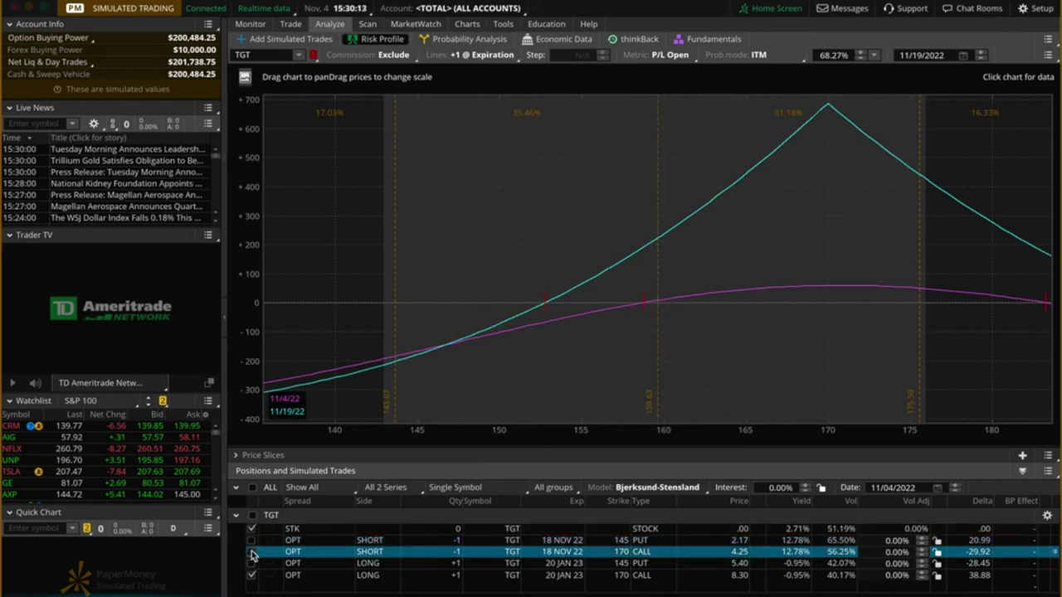
pyautogui.click(252, 539)
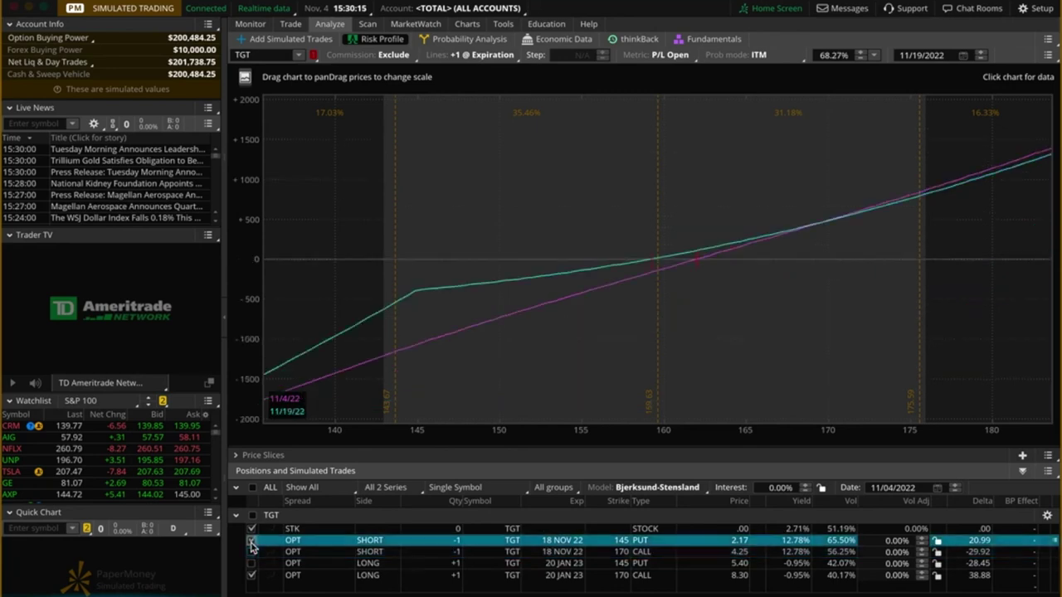
pyautogui.click(252, 563)
pyautogui.click(252, 575)
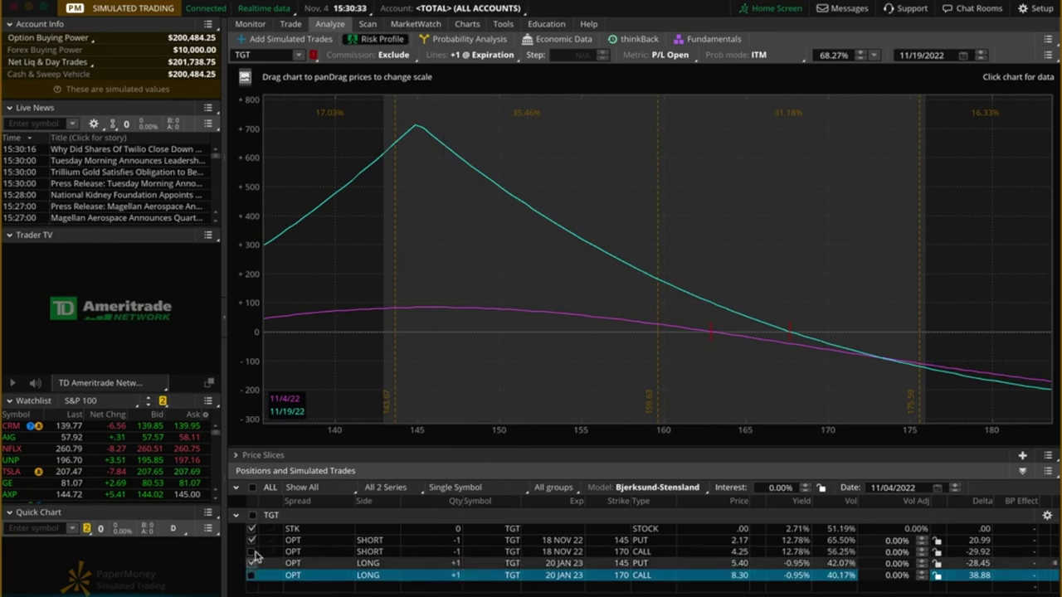
# - Expand WMT under Bearish Diagonals in the position statement, and exclude the stock and both 145 puts from the TGT risk profile
pyautogui.click(251, 25)
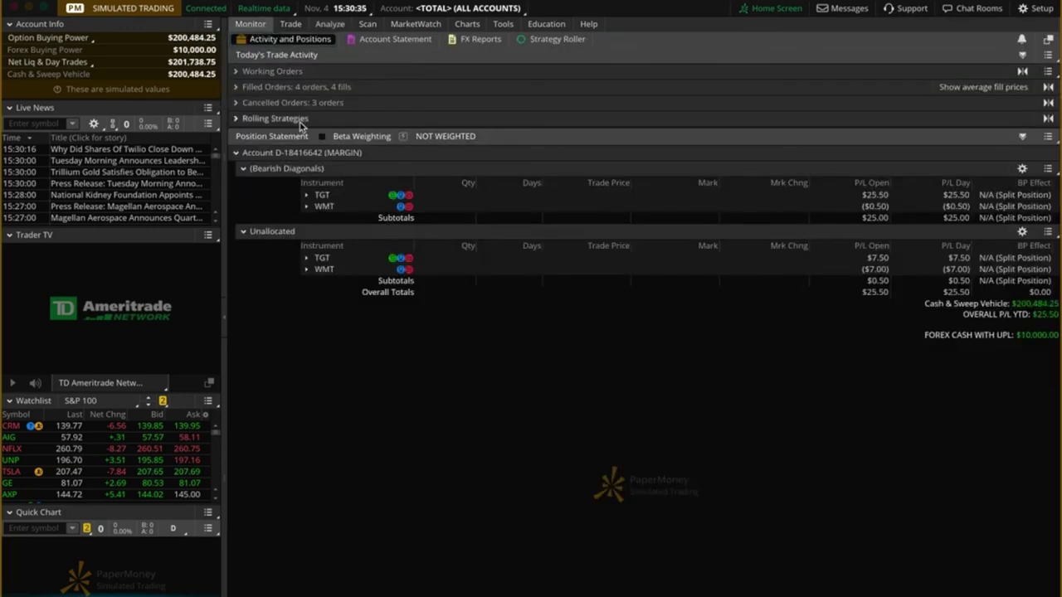
pyautogui.click(330, 207)
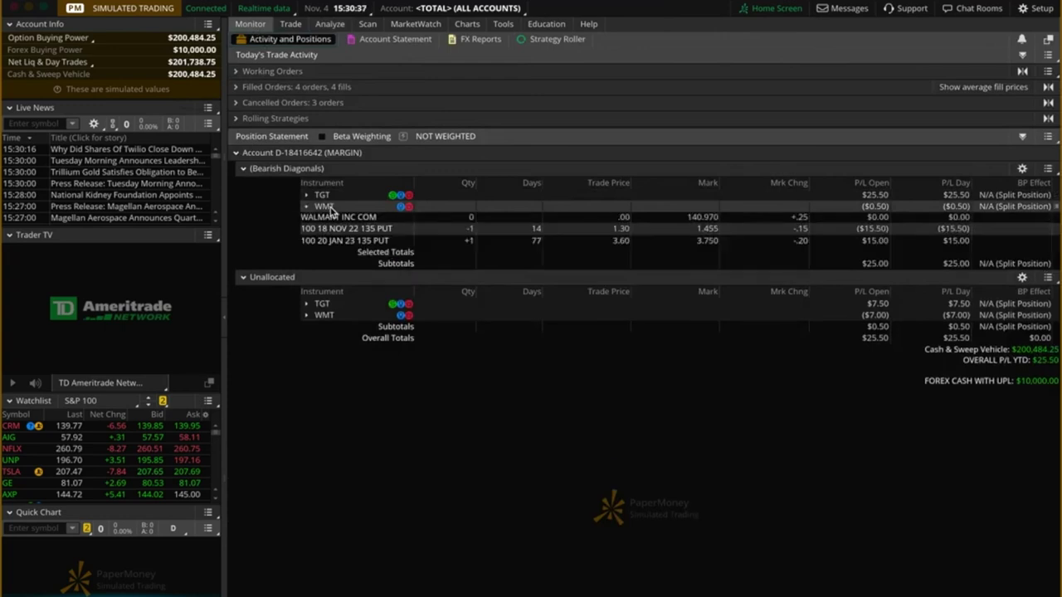
pyautogui.click(333, 24)
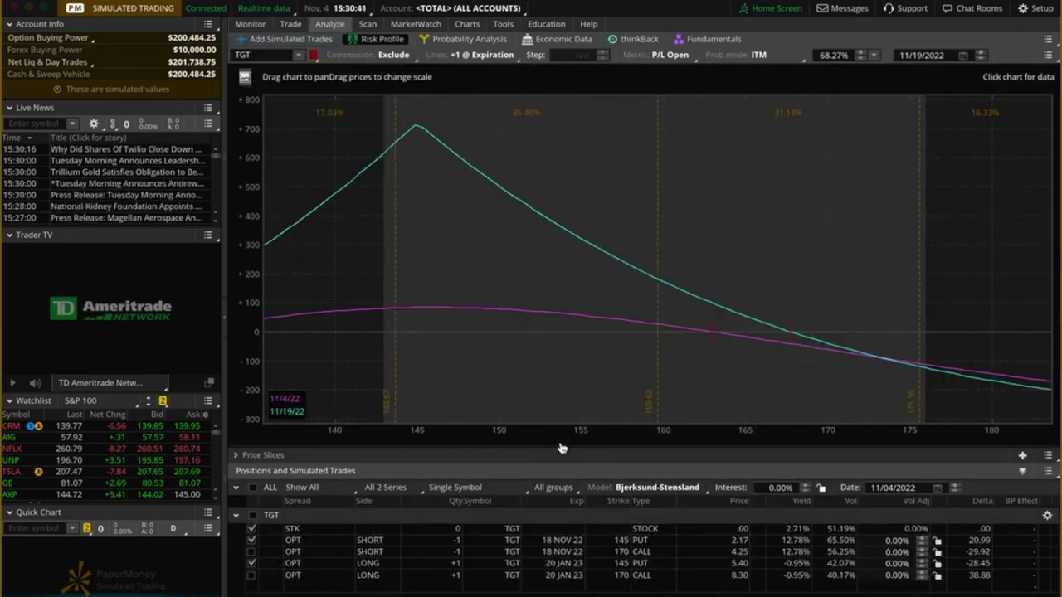
pyautogui.click(251, 540)
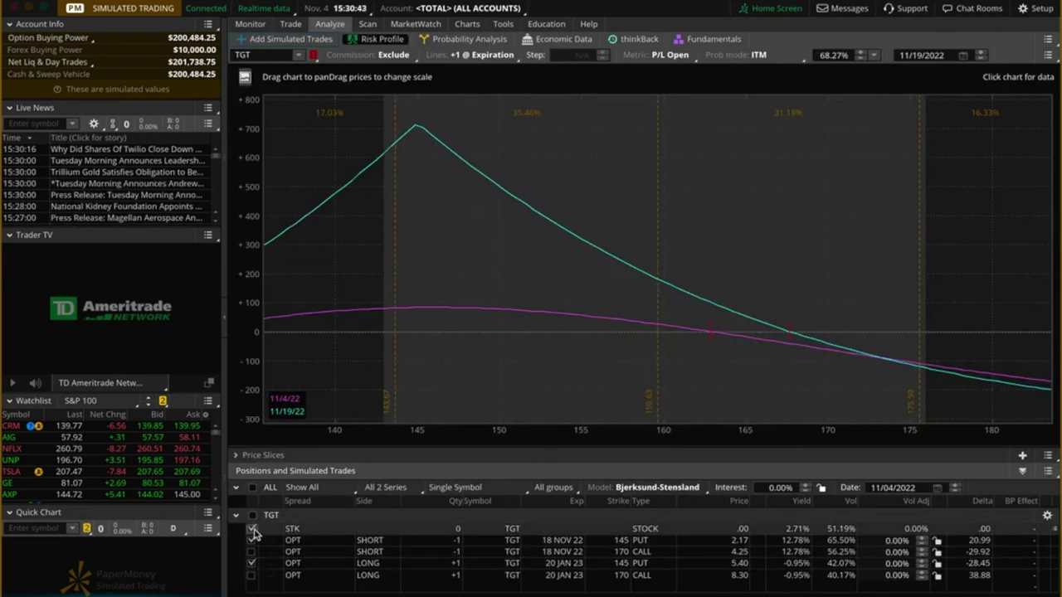
pyautogui.click(252, 529)
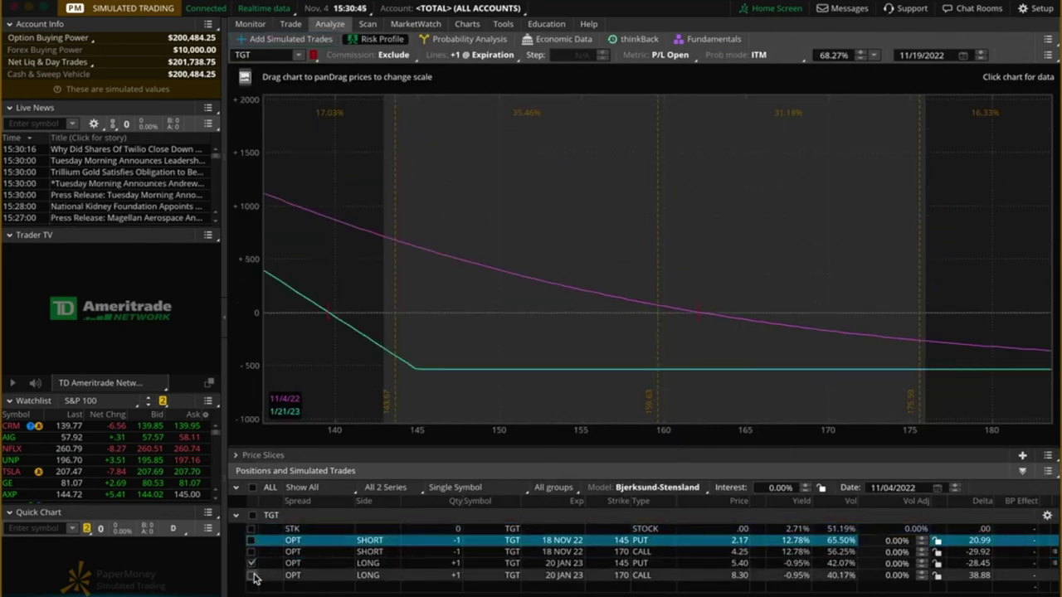
pyautogui.click(251, 563)
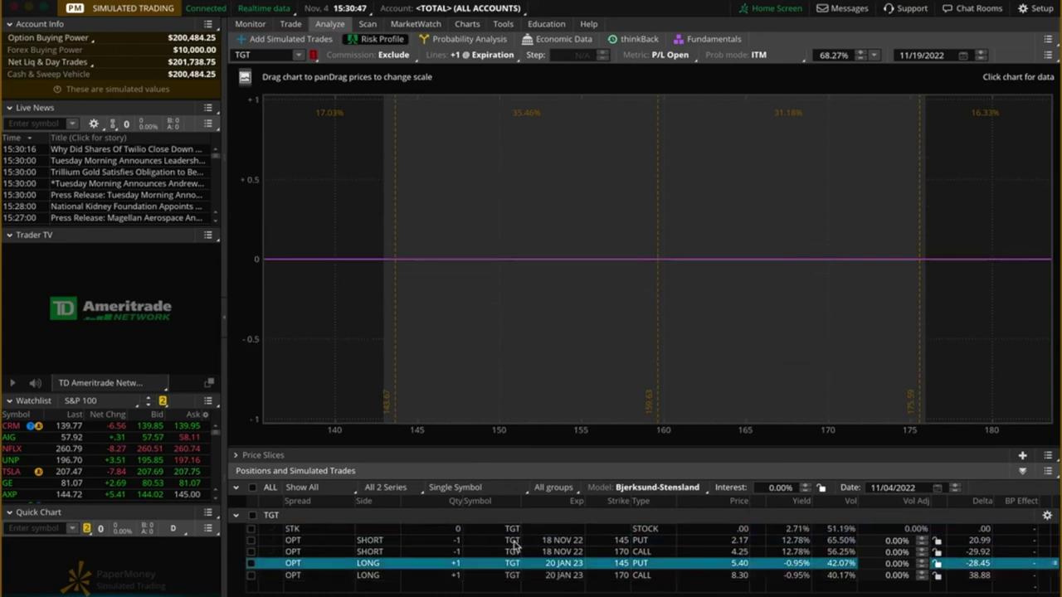
# - Select the Walmart stock row under Bearish Diagonals and expand WMT in the unallocated positions to show its call legs
pyautogui.click(261, 25)
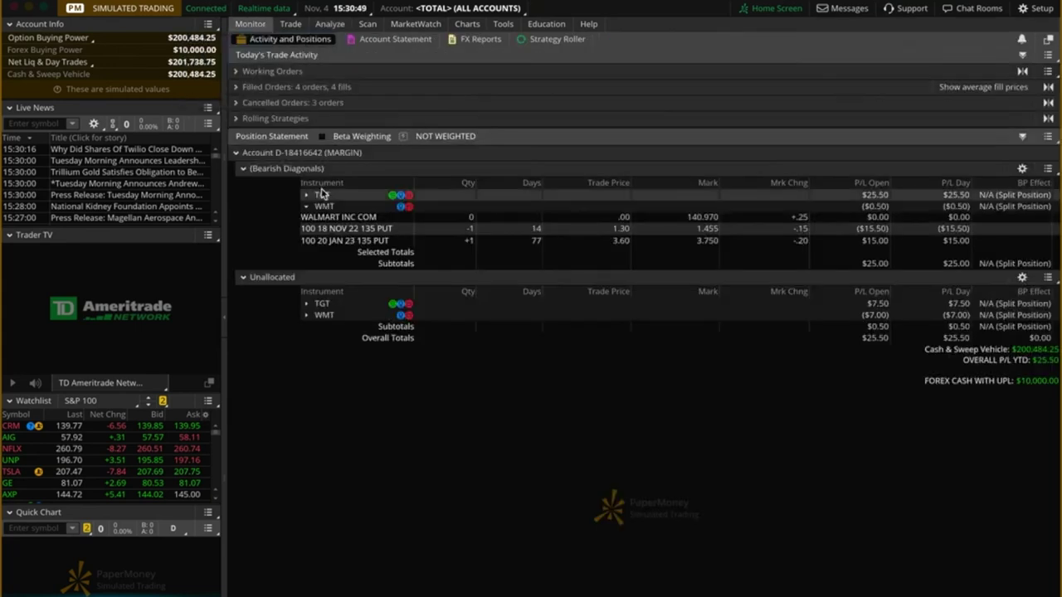
pyautogui.click(327, 217)
pyautogui.keyDown('shift'); pyautogui.click(330, 229); pyautogui.keyUp('shift')
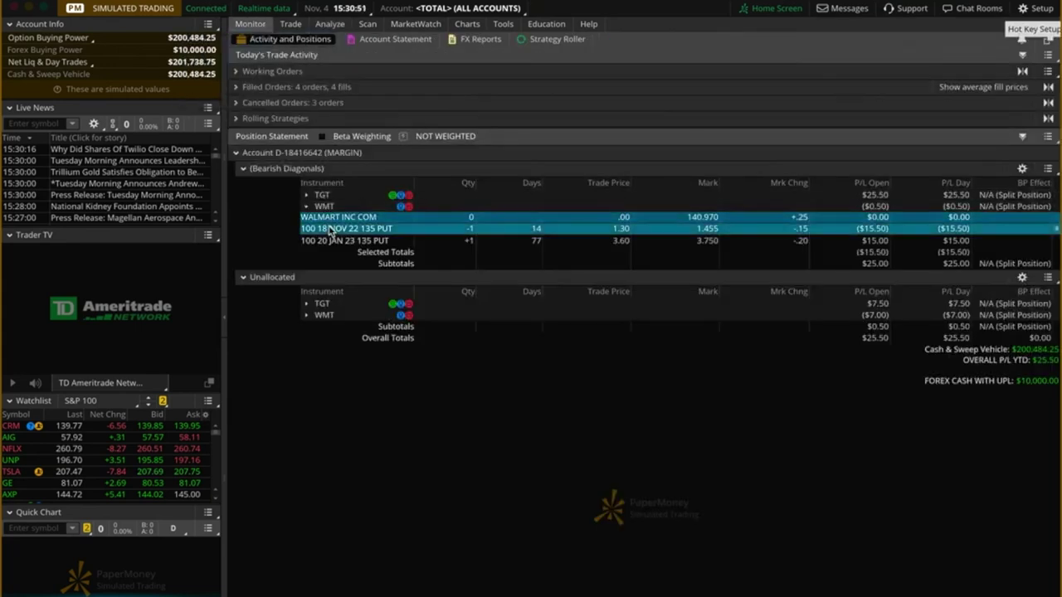
pyautogui.click(332, 218)
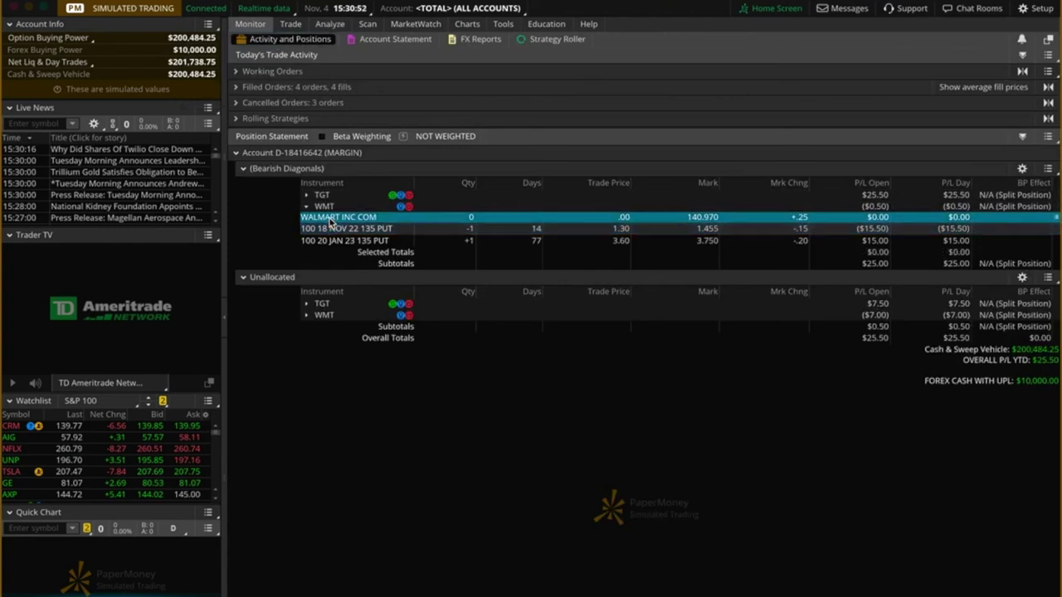
pyautogui.click(307, 316)
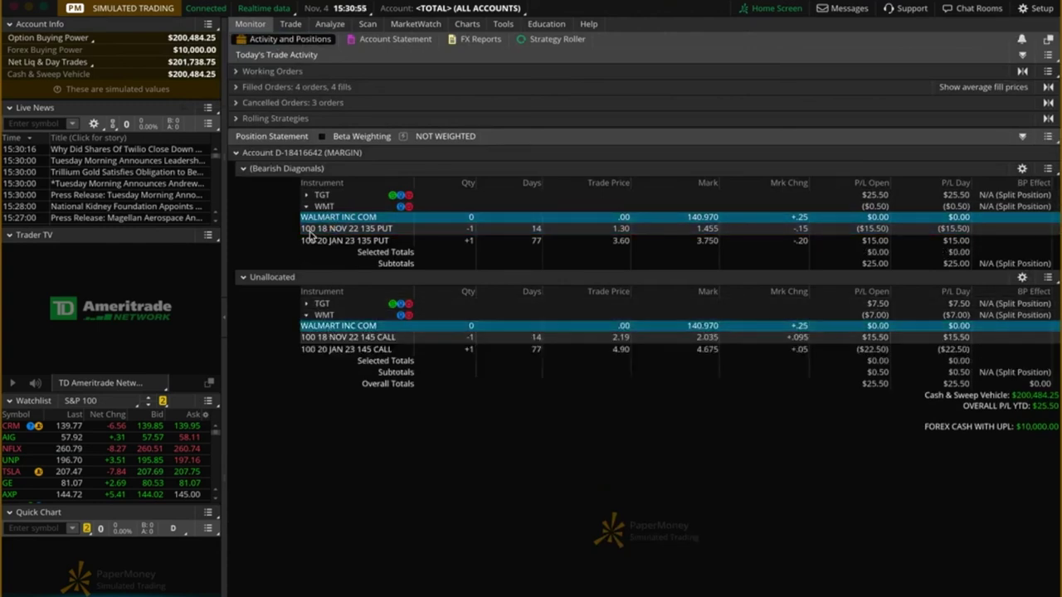
# - Load WMT into the risk profile analysis in place of TGT
pyautogui.click(323, 24)
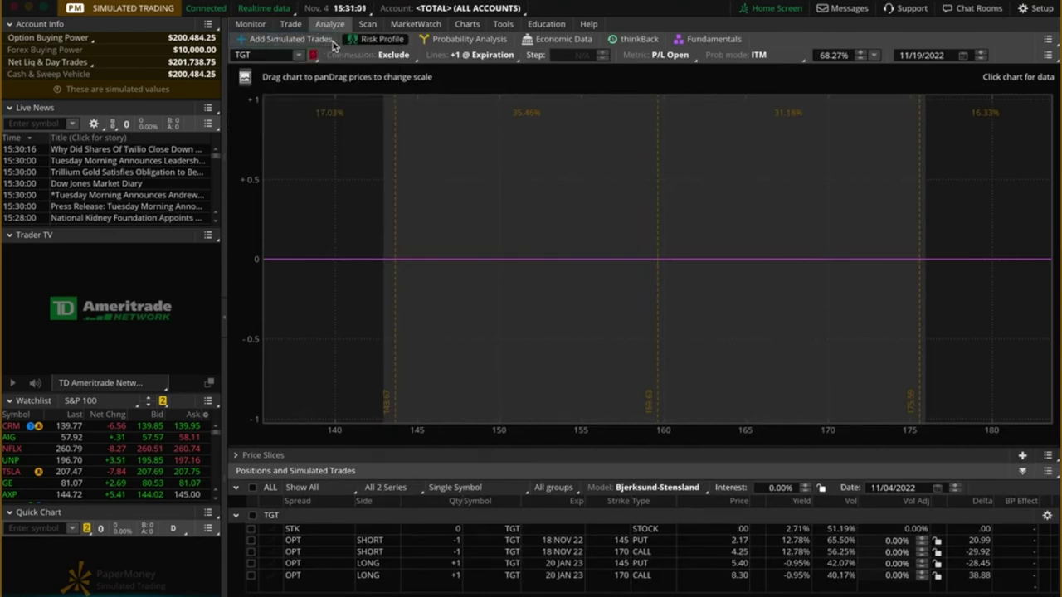
pyautogui.click(269, 58)
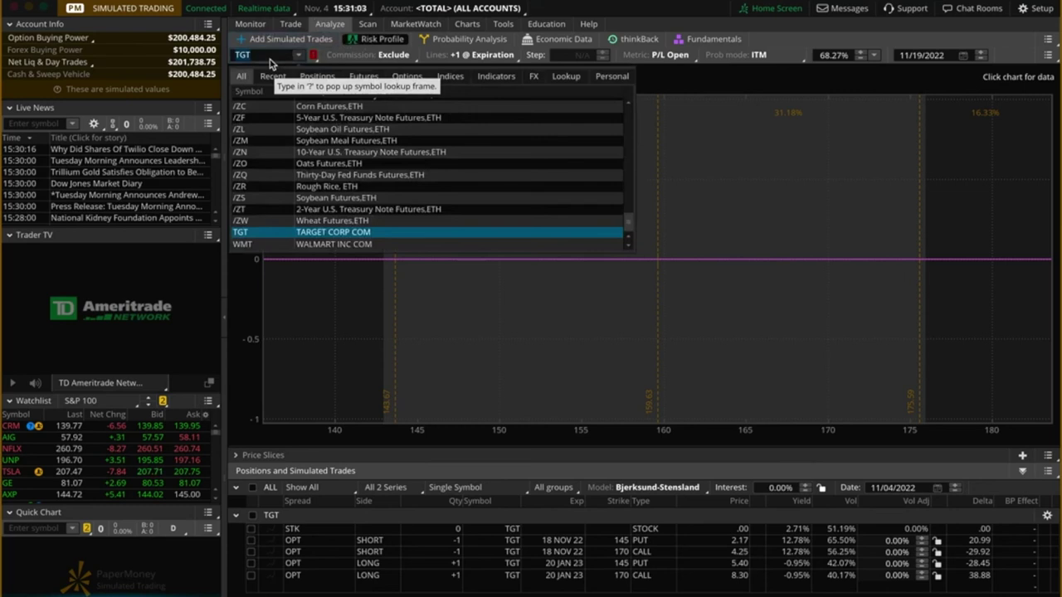
pyautogui.write('WM')
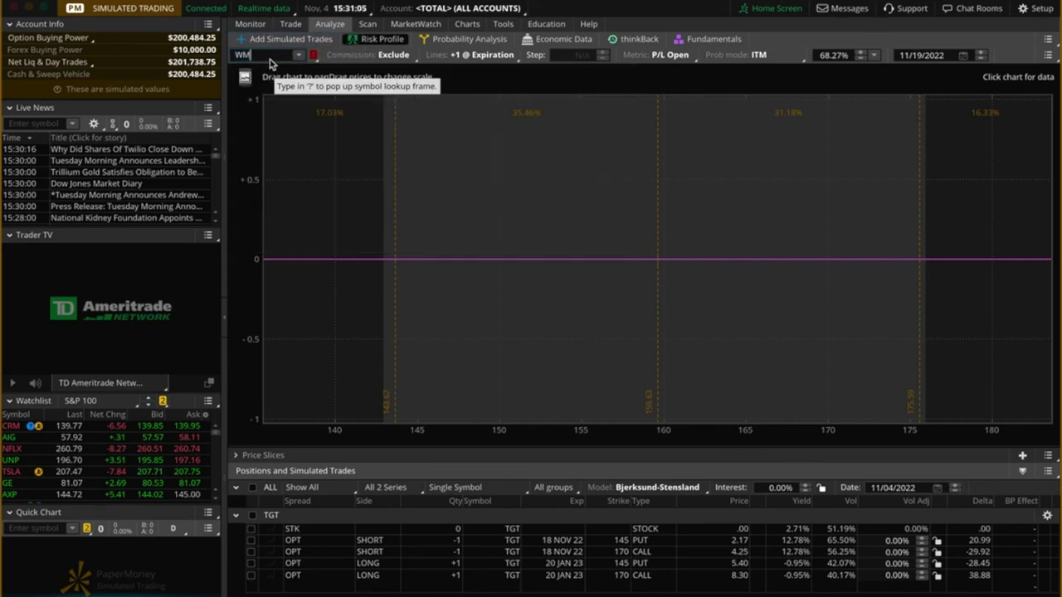
pyautogui.write('T')
pyautogui.press('Return')
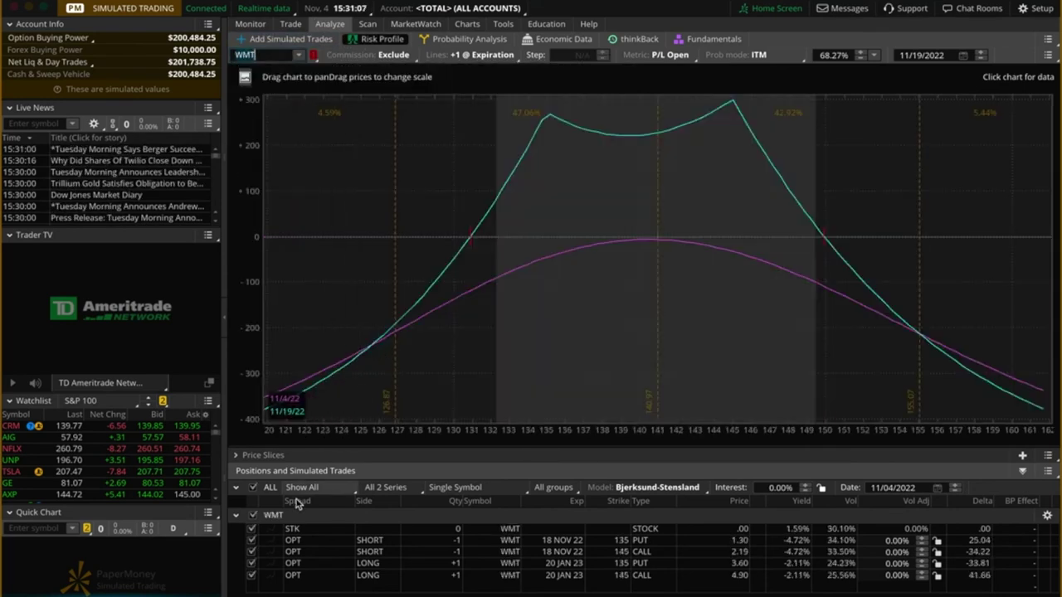
# - View the WMT risk profile with only the 145 call calendar included, leaving out both 135 put legs
pyautogui.click(253, 576)
pyautogui.click(253, 575)
pyautogui.click(253, 563)
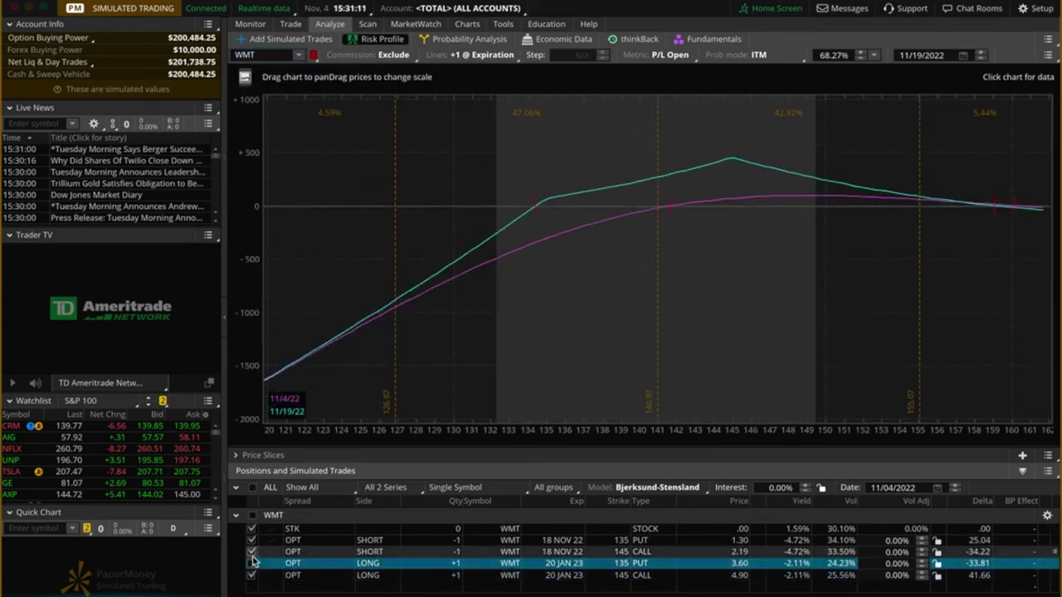
pyautogui.click(253, 540)
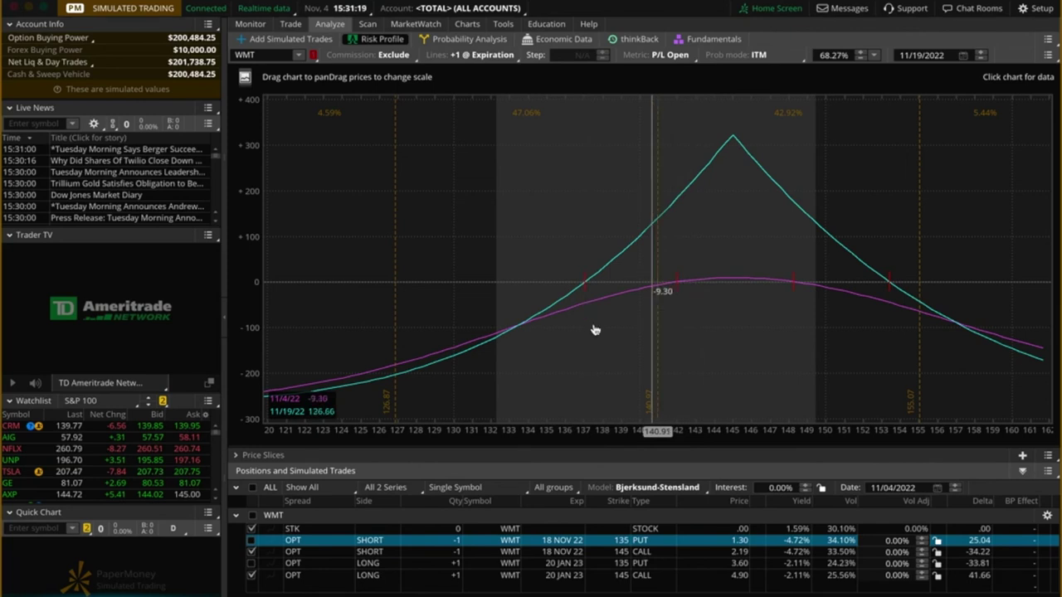
# - Switch the WMT risk profile to the 135 put calendar, excluding both 145 calls, and return to the position statement
pyautogui.click(252, 551)
pyautogui.click(252, 540)
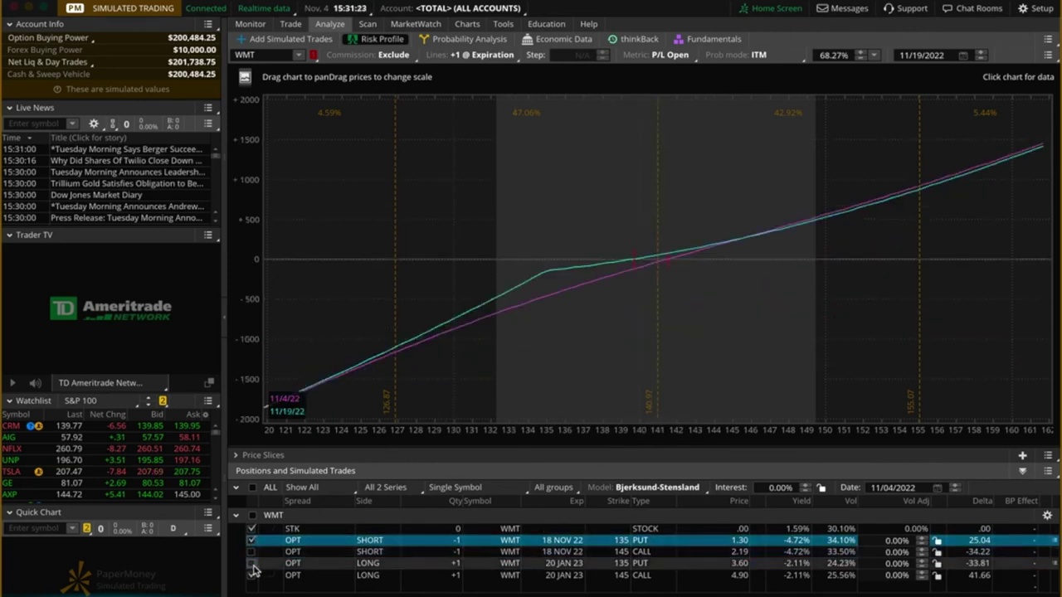
pyautogui.click(252, 563)
pyautogui.click(252, 575)
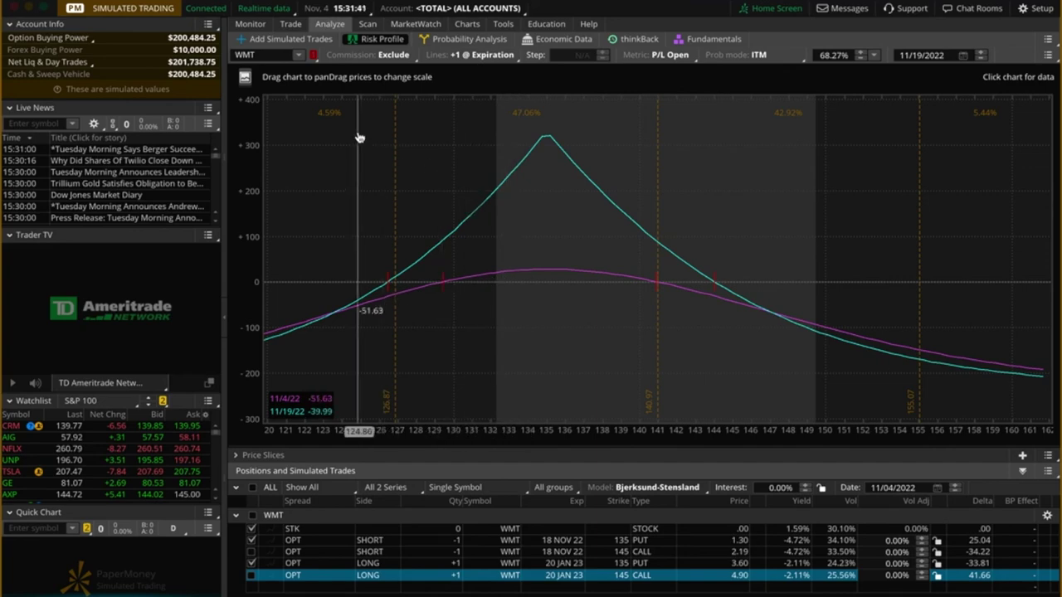
pyautogui.click(253, 25)
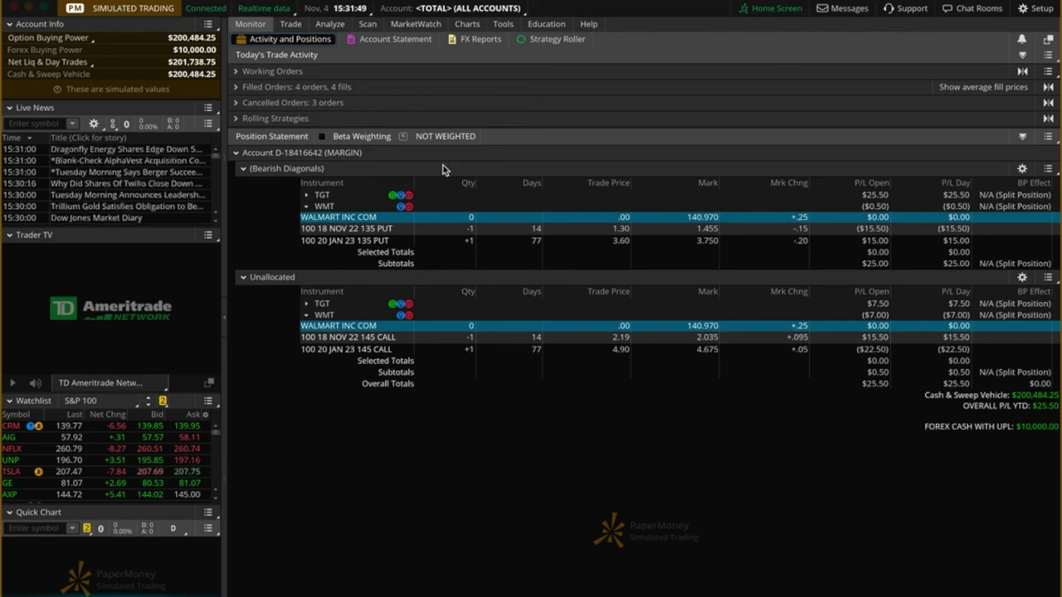
# - Switch to Chrome, close the Google search on grouping calendars, and bring up the XLF chart in TradingView
pyautogui.press('super+Tab')
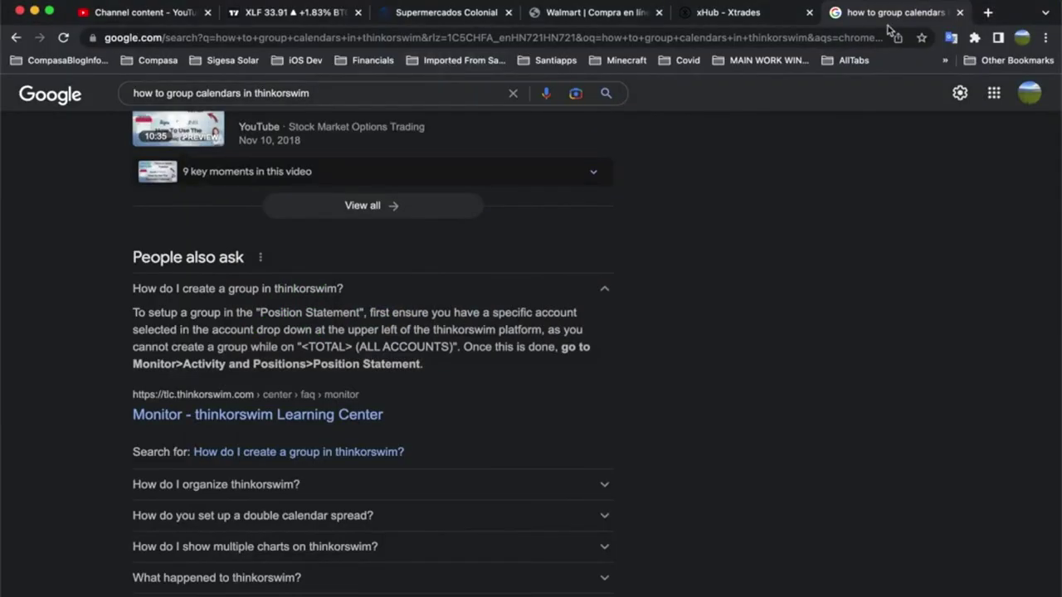
pyautogui.click(959, 12)
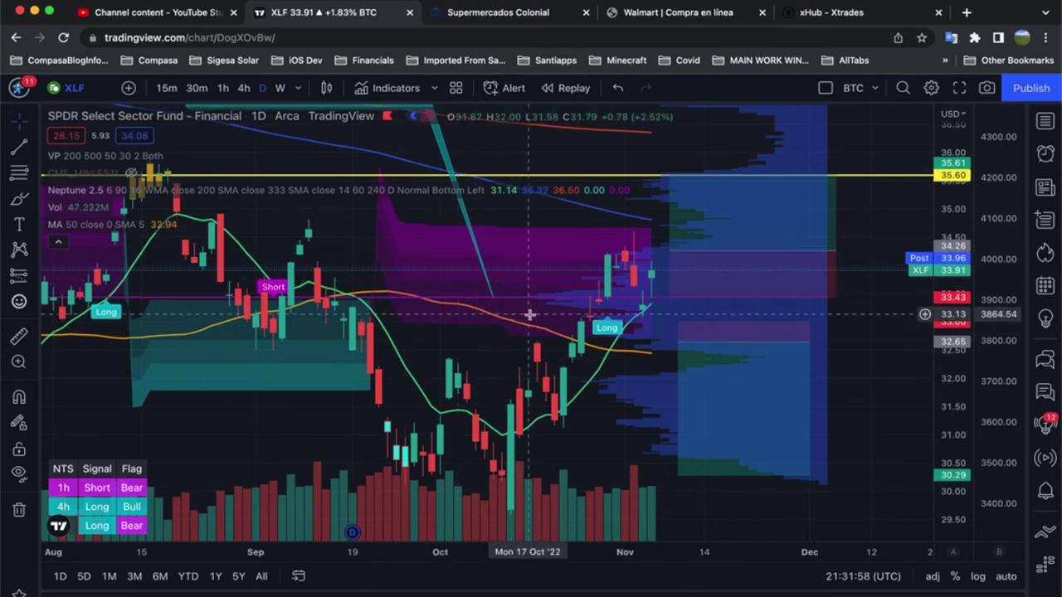
# - Inspect the target, stop and risk/reward ratio of the upper long position drawn on the XLF daily chart
pyautogui.click(737, 275)
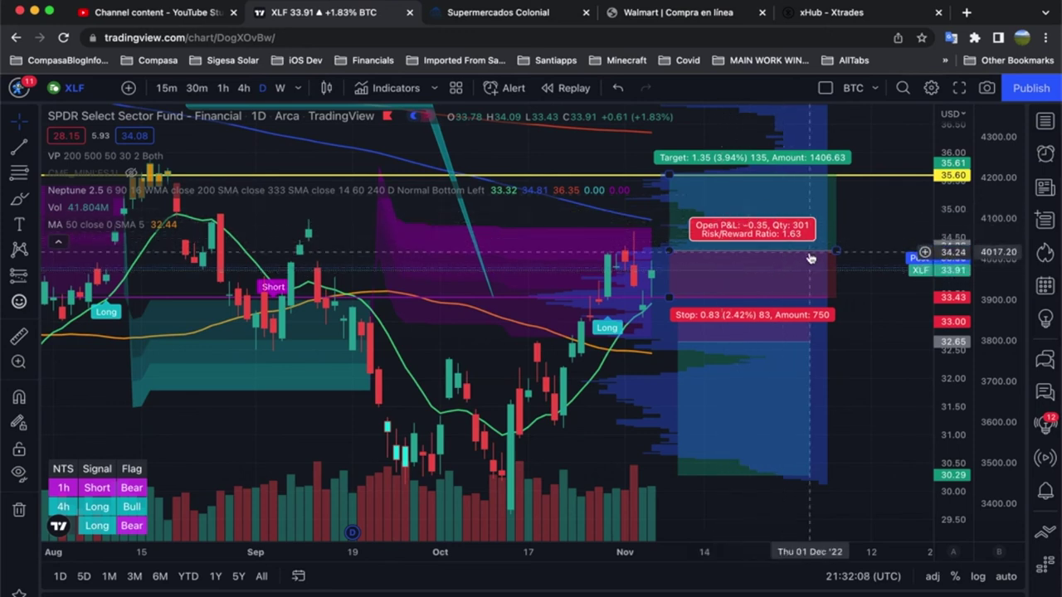
pyautogui.click(851, 247)
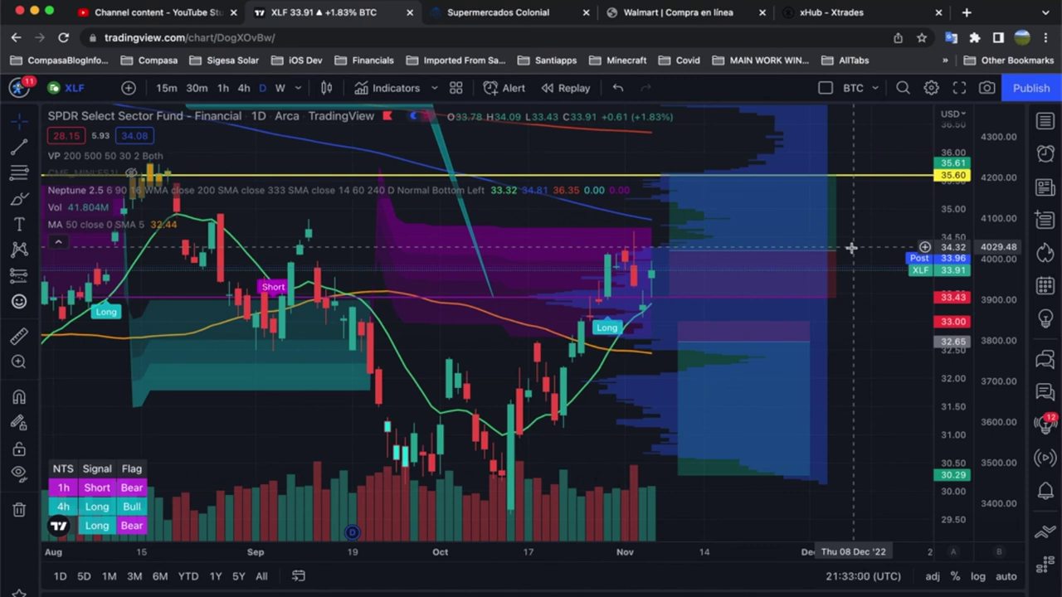
pyautogui.moveTo(747, 286)
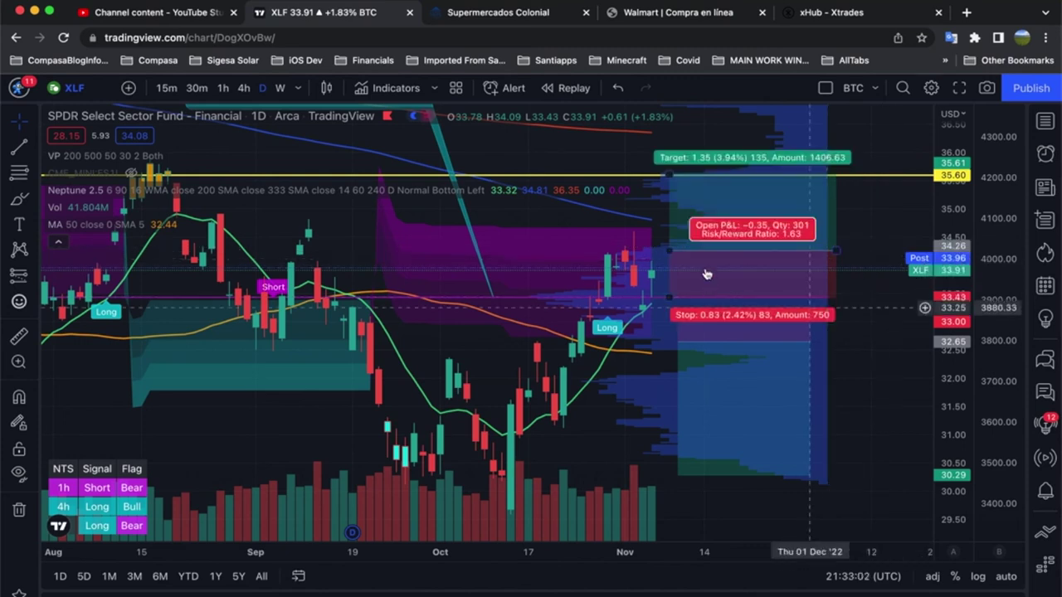